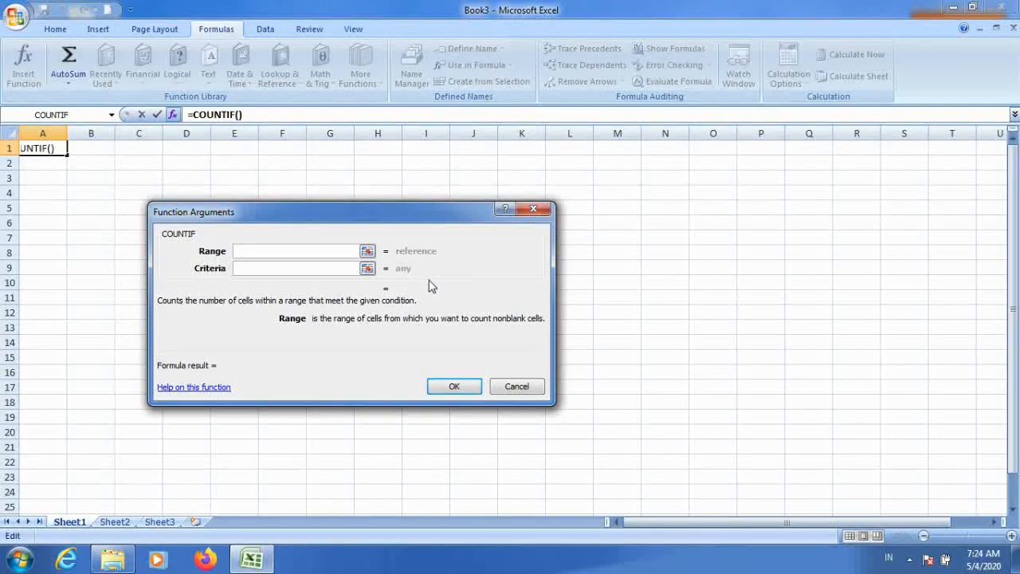
Step: Open the help article for the COUNTIF function from its arguments dialog and expand all its sections
left_click_drag(364, 208, 607, 205)
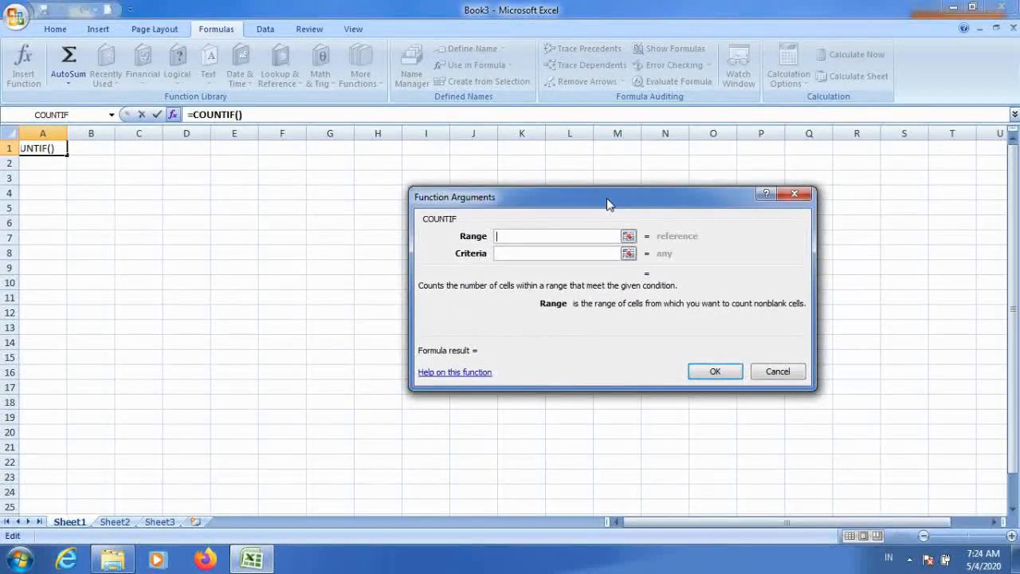
left_click_drag(606, 198, 576, 204)
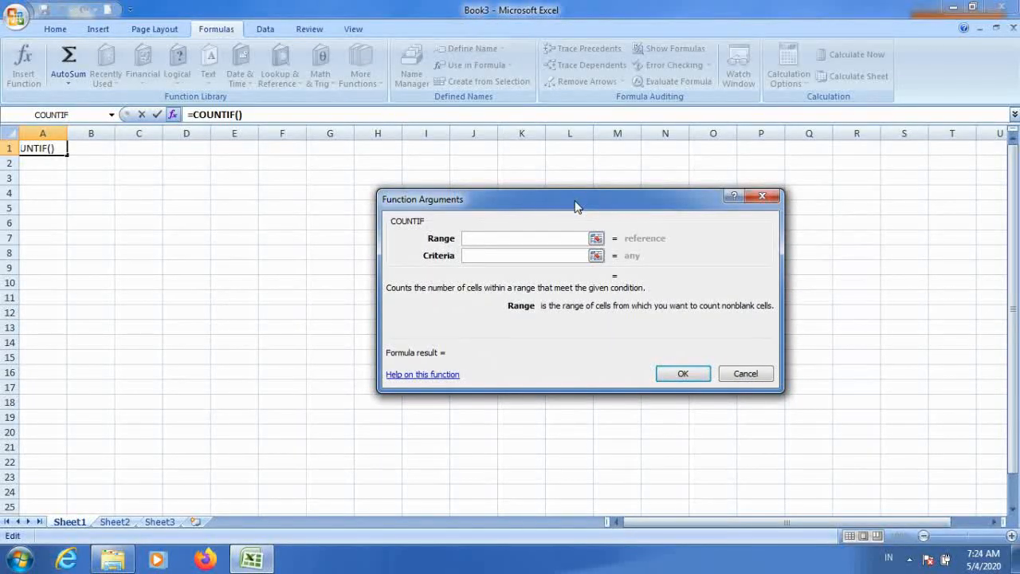
left_click_drag(575, 204, 577, 199)
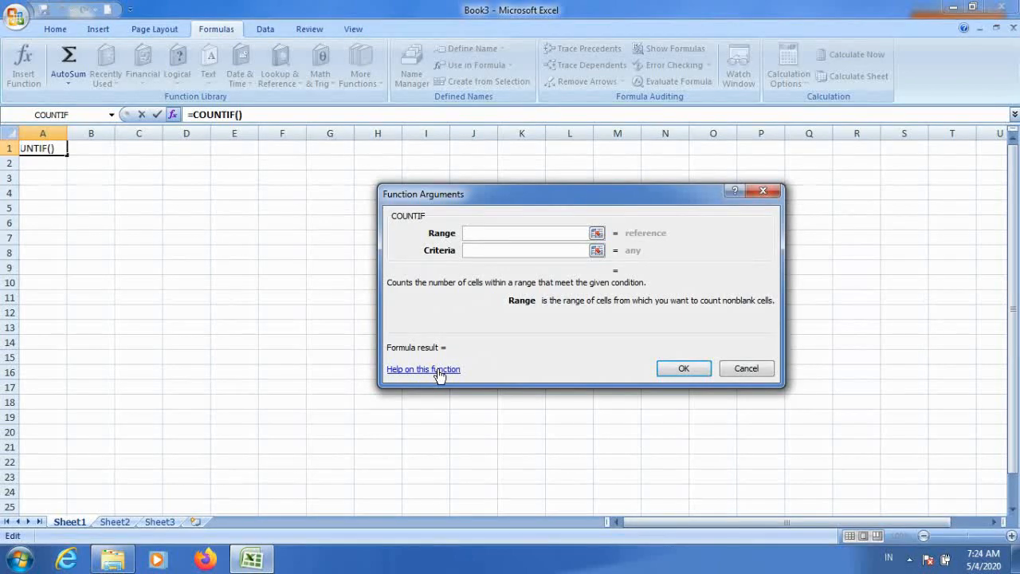
left_click(440, 370)
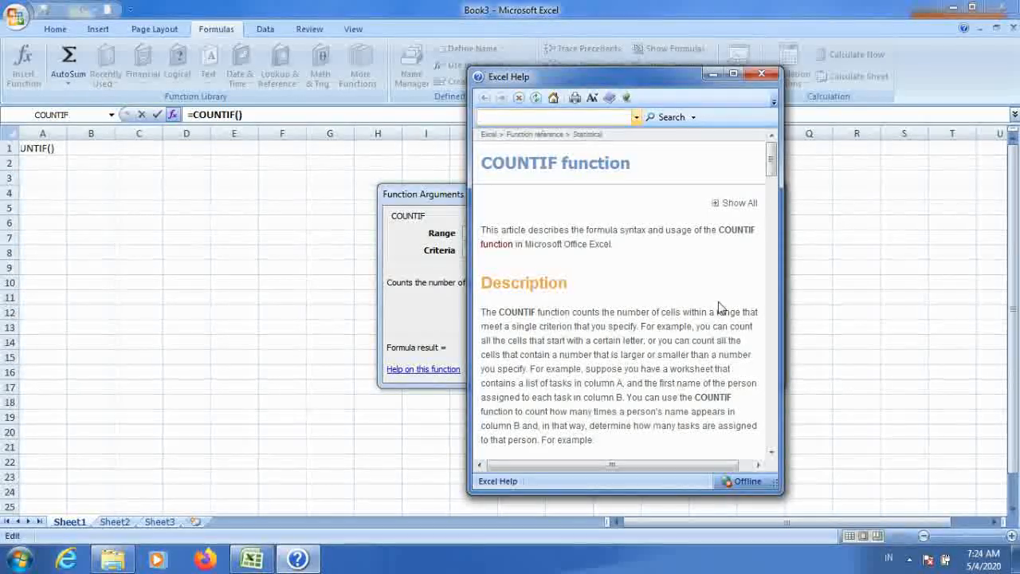
left_click(717, 204)
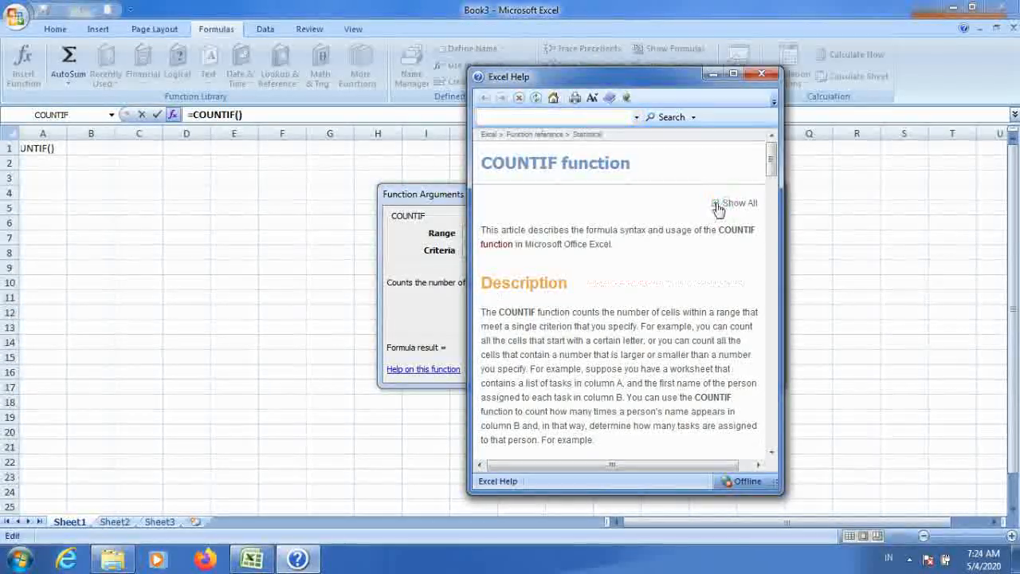
left_click_drag(781, 351, 873, 352)
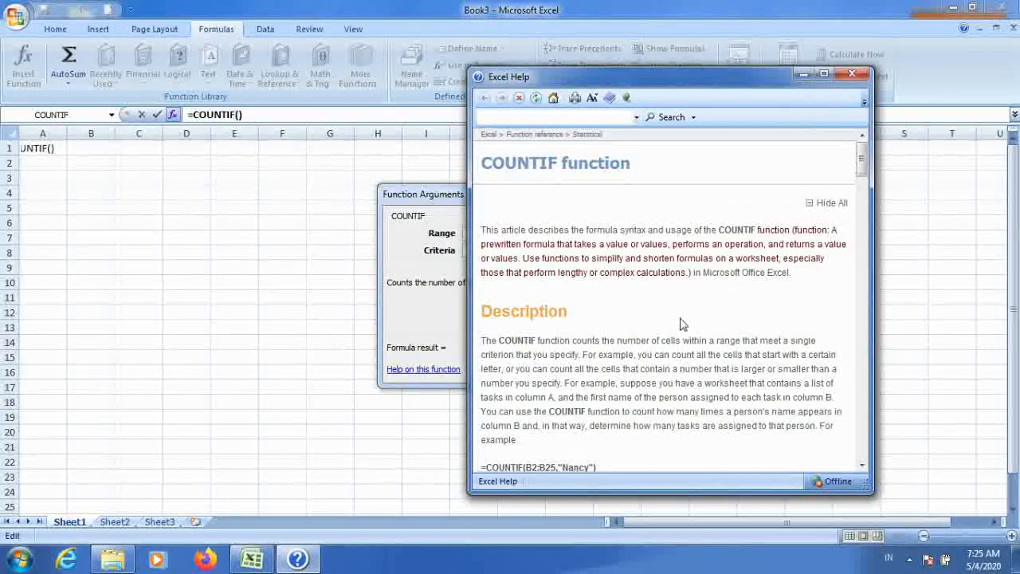
Step: Read through the COUNTIF help article's description, syntax, notes and example table
left_click(862, 467)
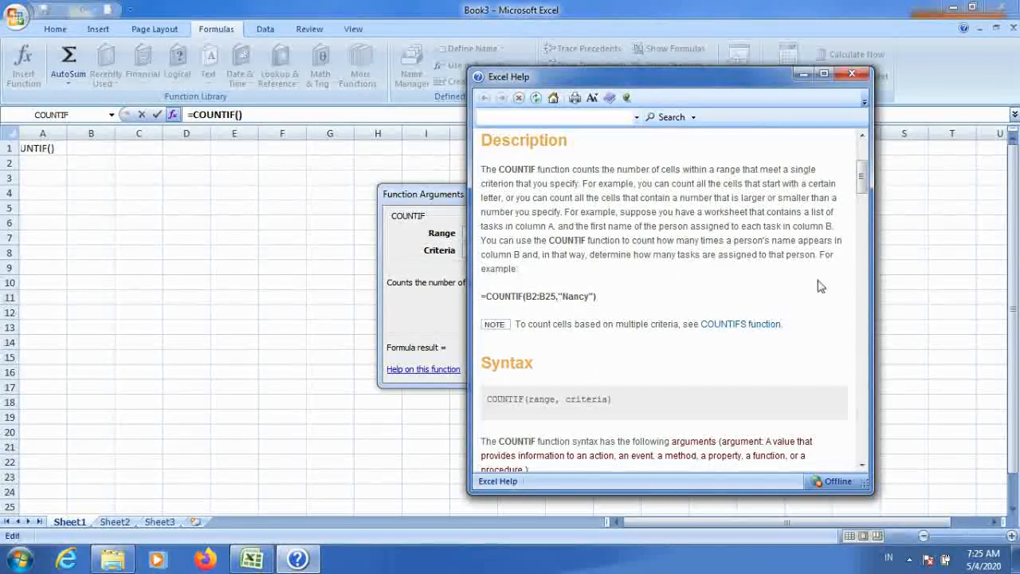
left_click(864, 468)
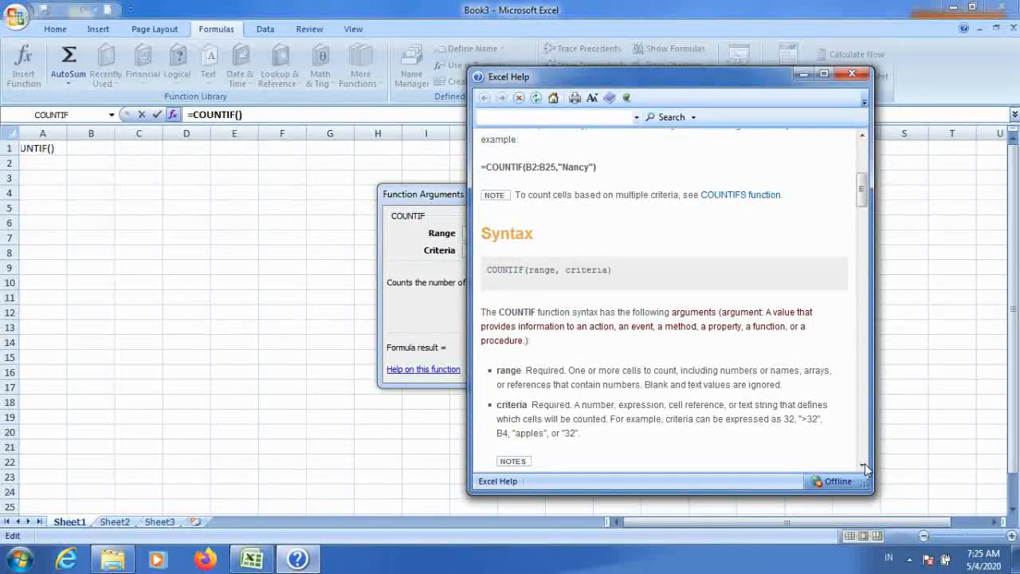
left_click(865, 469)
left_click(865, 469)
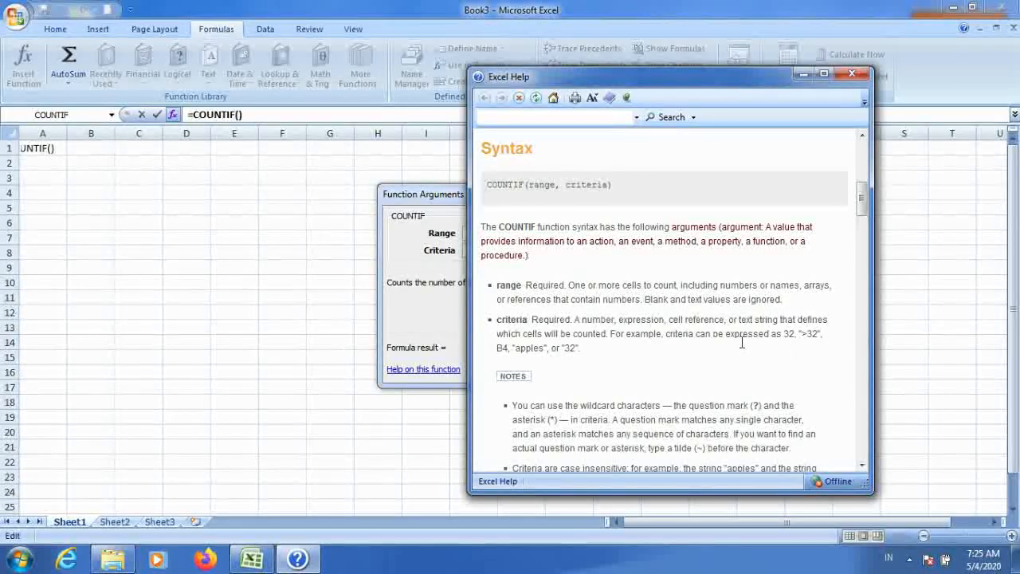
left_click(861, 466)
left_click(862, 467)
left_click(862, 468)
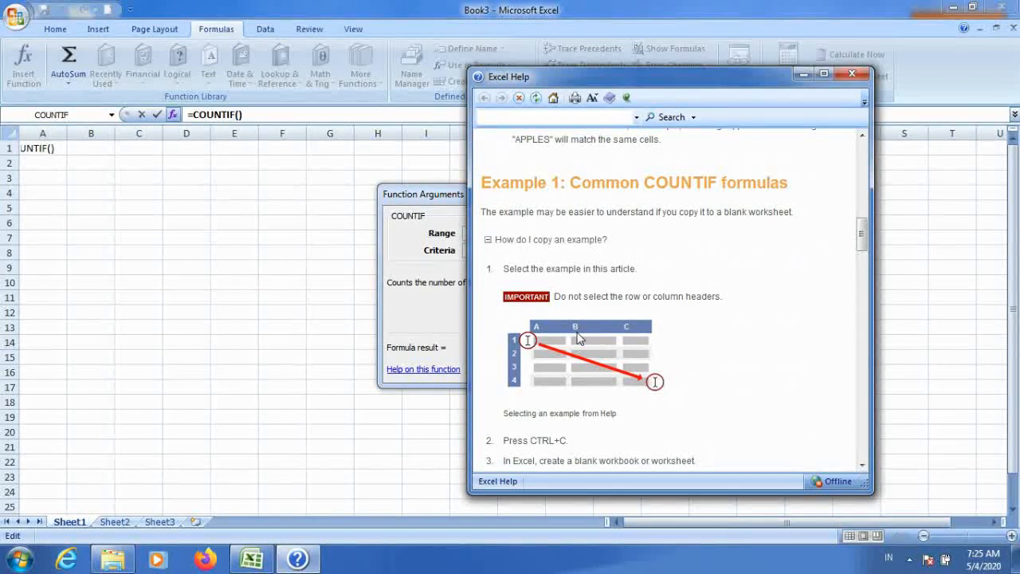
left_click(862, 464)
left_click(861, 465)
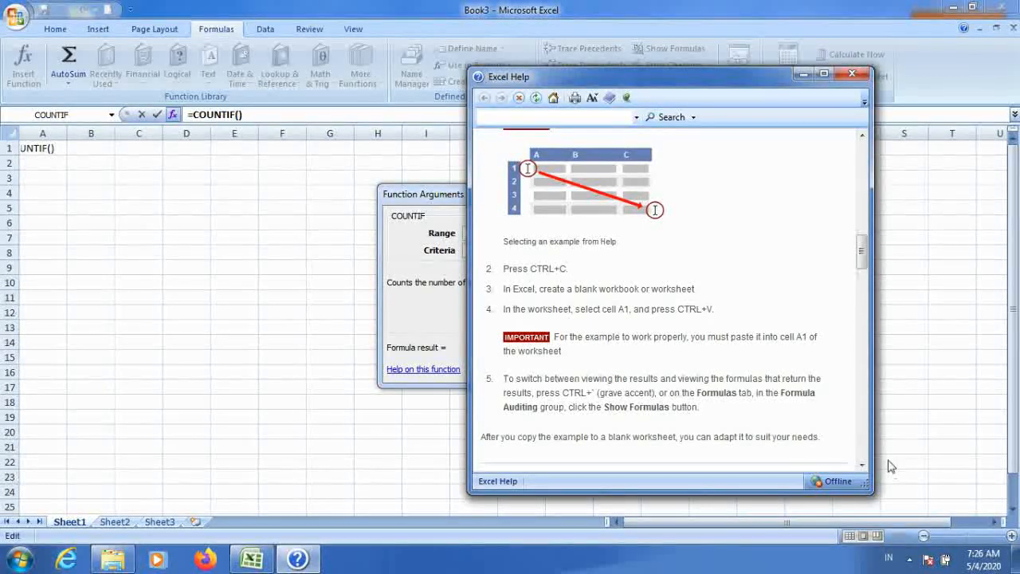
left_click_drag(865, 468, 866, 464)
left_click_drag(863, 136, 865, 137)
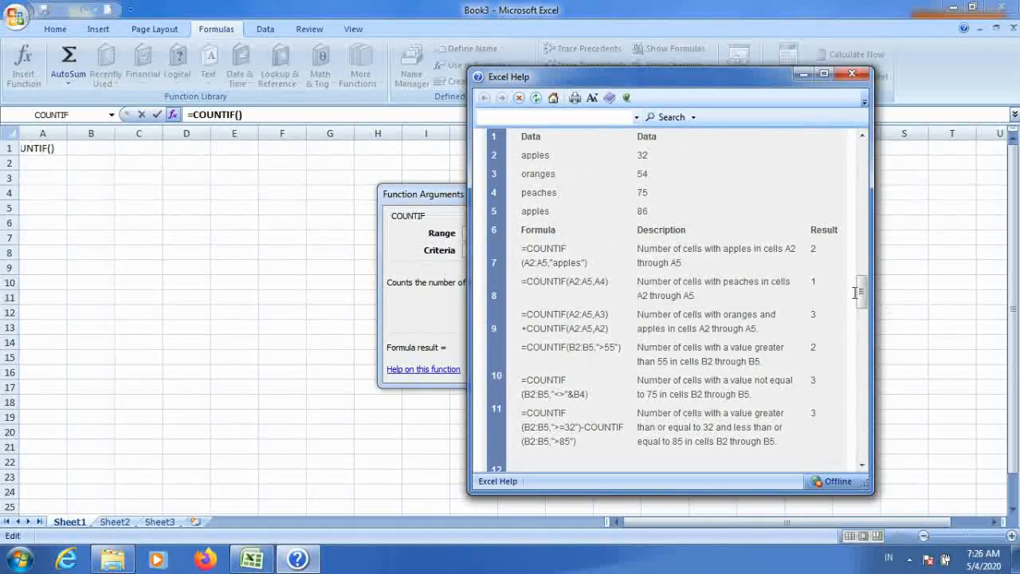
scroll(558, 239, "up", 1)
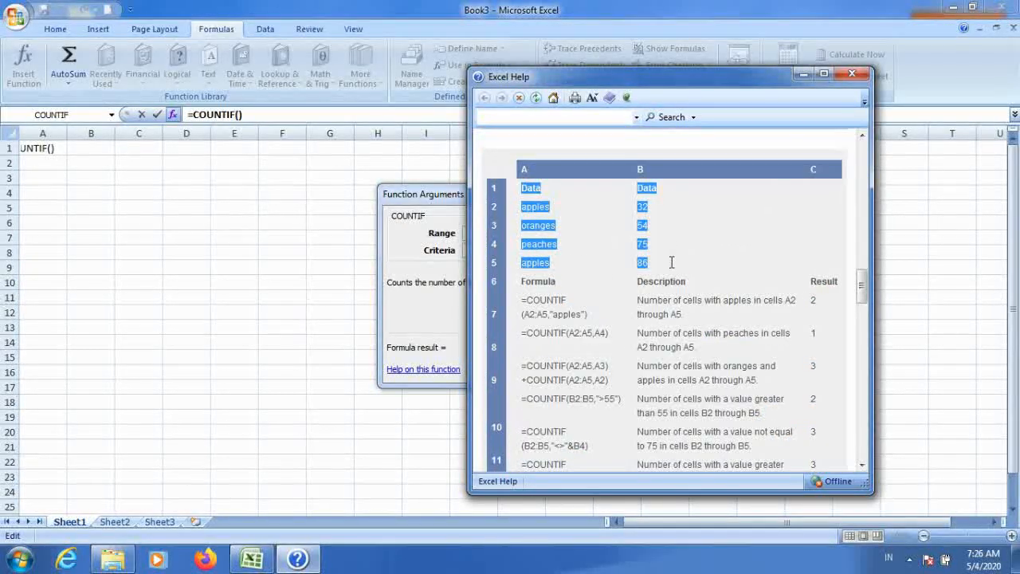
Step: Copy the help example's data table, cancel the pending formula, and paste the data into the sheet at cell A1
right_click(540, 228)
left_click(562, 236)
left_click(107, 207)
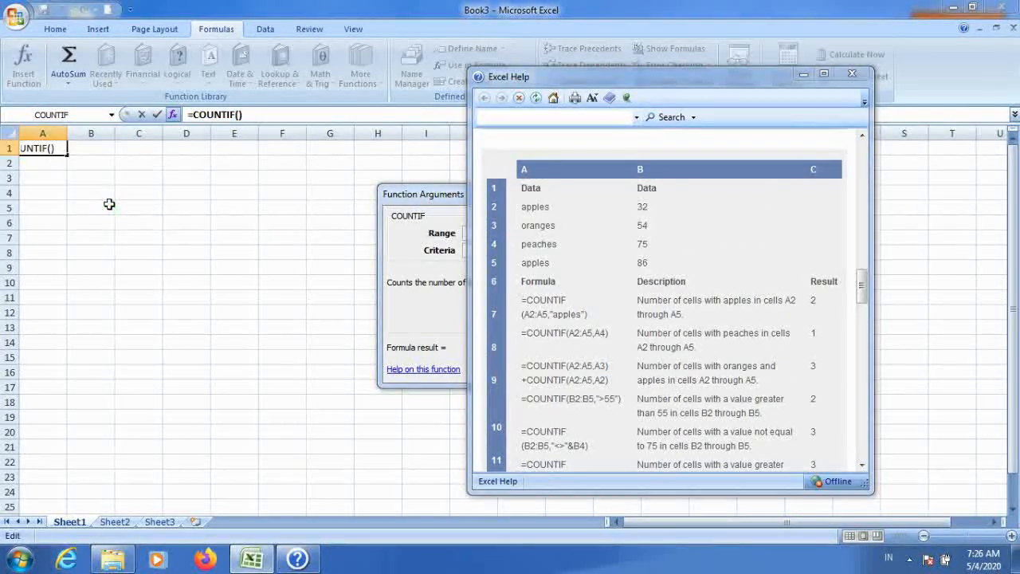
key("Escape")
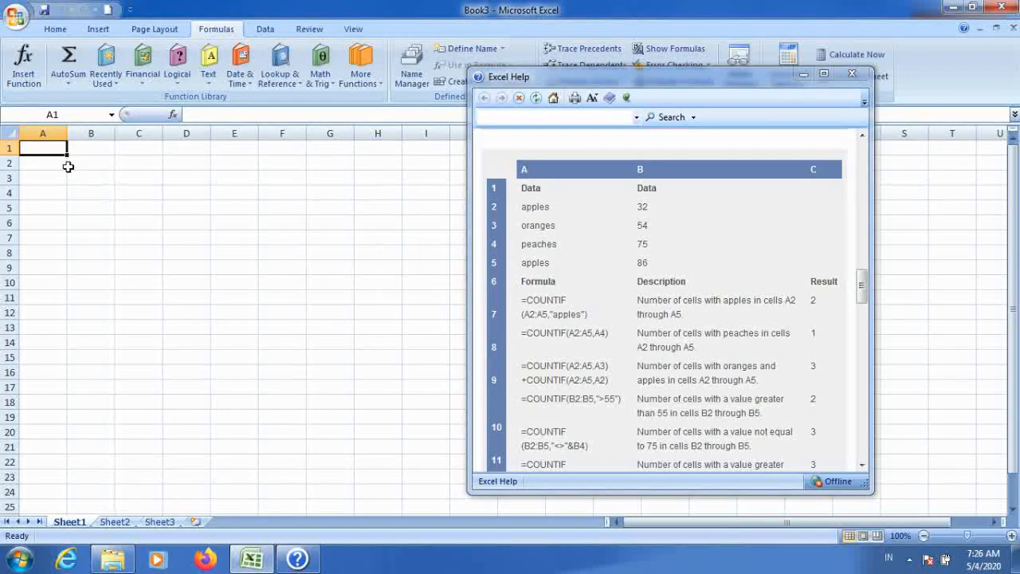
right_click(49, 147)
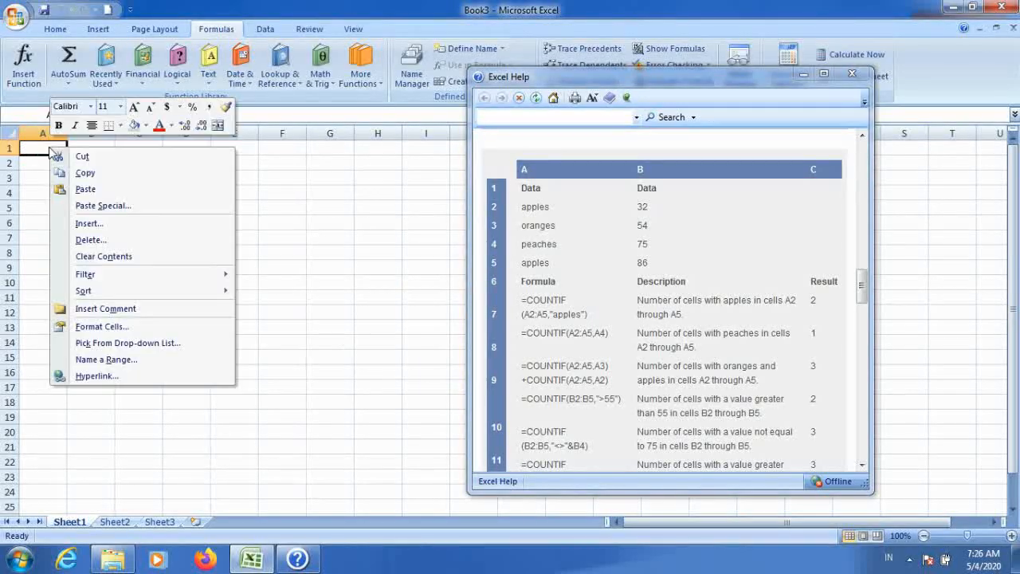
left_click(89, 191)
Step: Enter 1 in cell A8
left_click(138, 282)
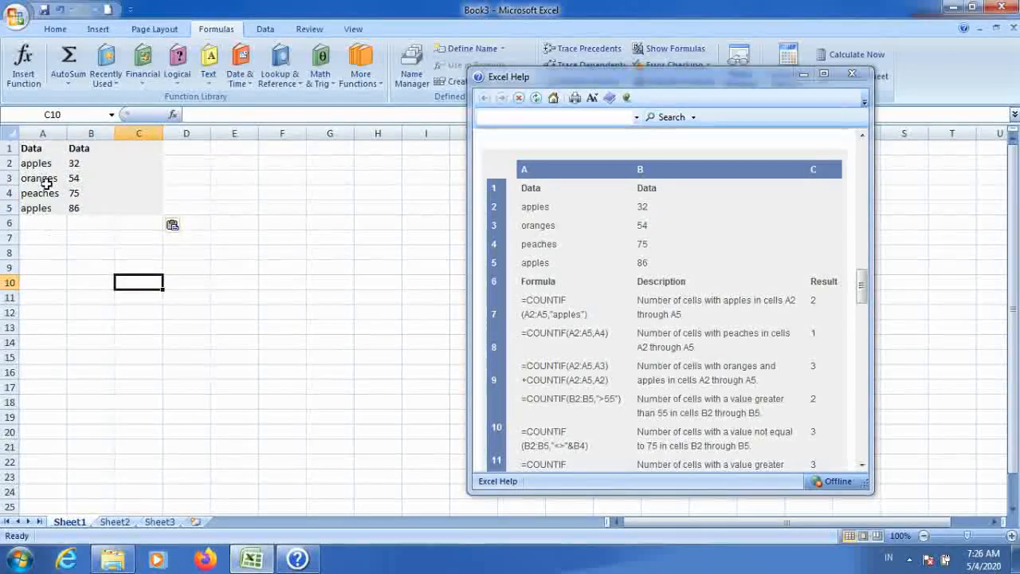
left_click(41, 223)
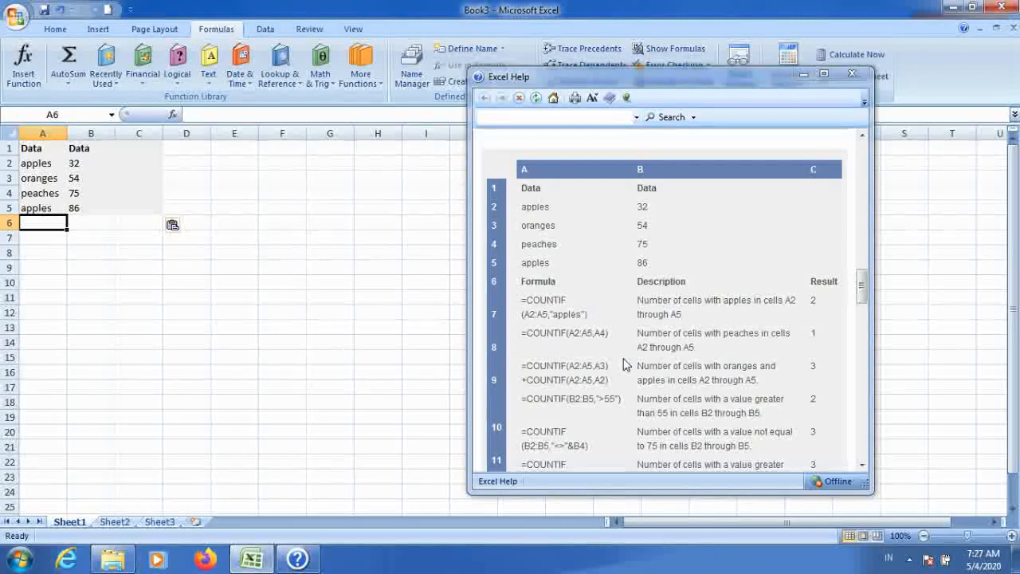
left_click(44, 254)
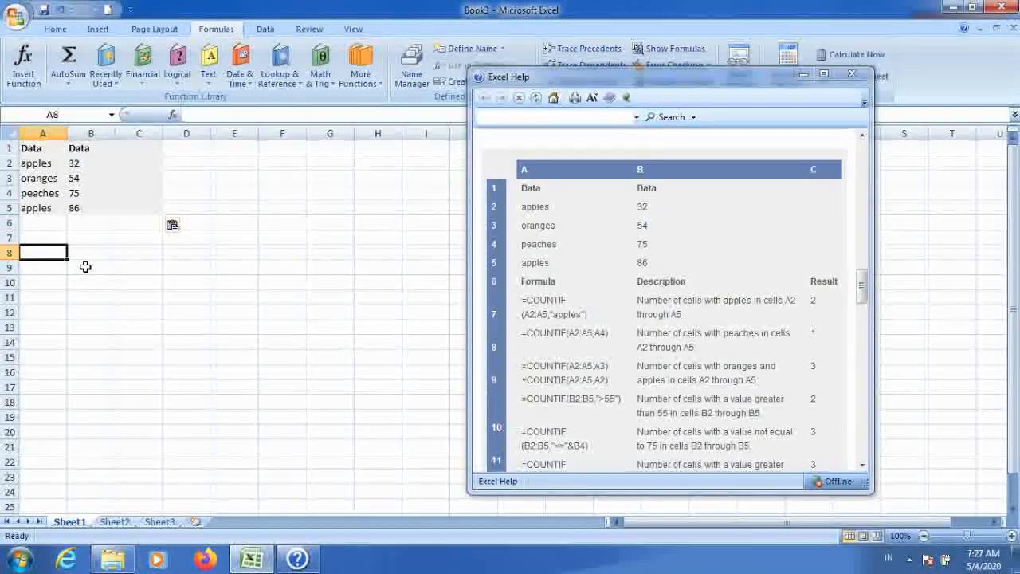
type("1")
key("Return")
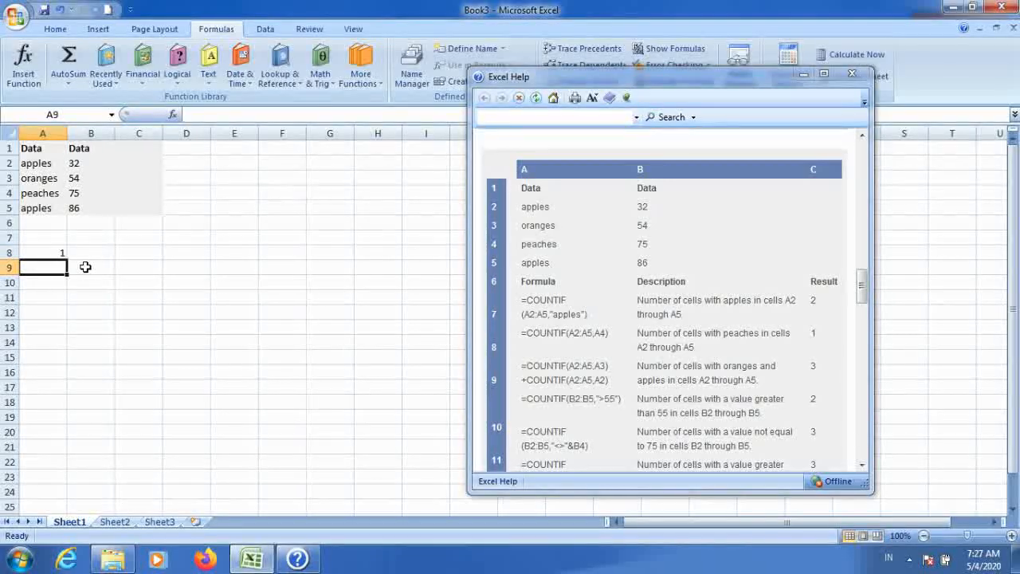
Step: Start a COUNTIF formula in cell B8 by choosing COUNTIF from the statistical functions
key("Up")
key("Right")
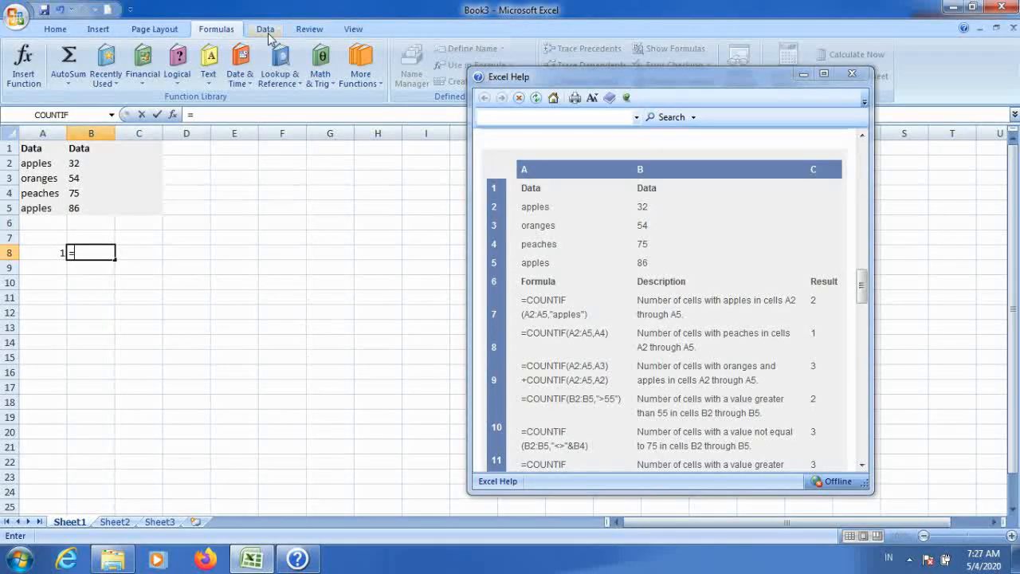
left_click(363, 91)
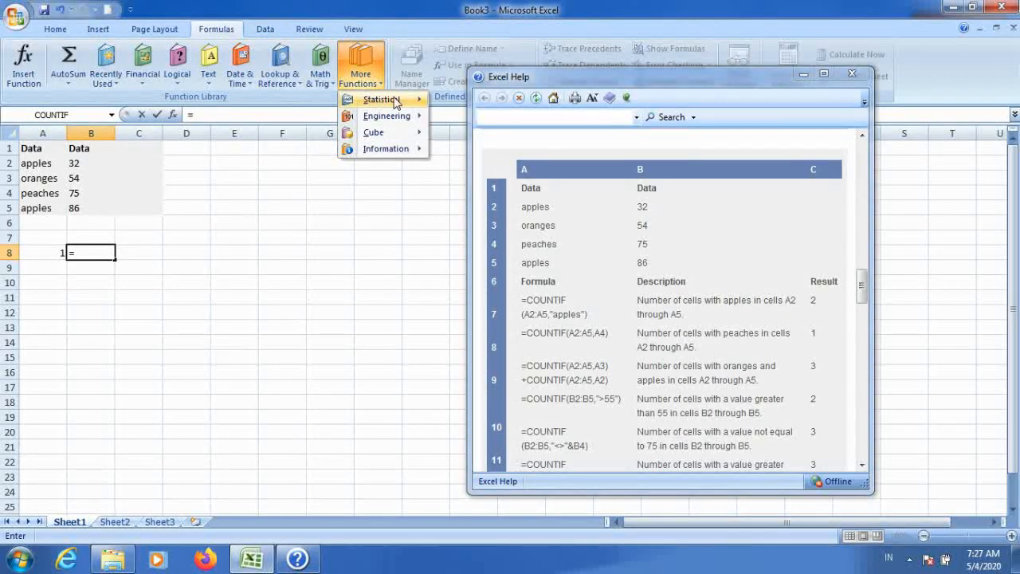
mouse_move(395, 102)
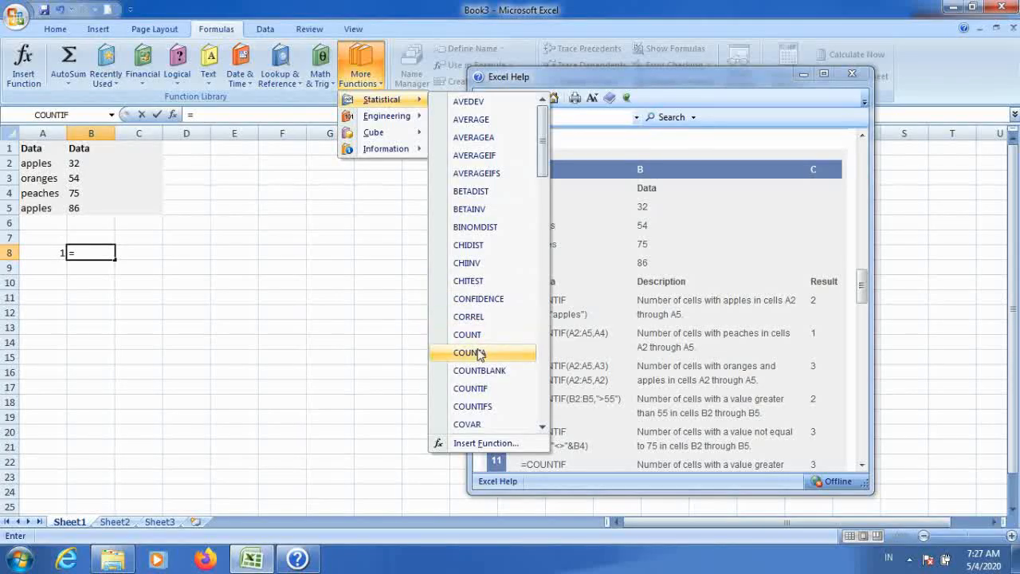
left_click(472, 389)
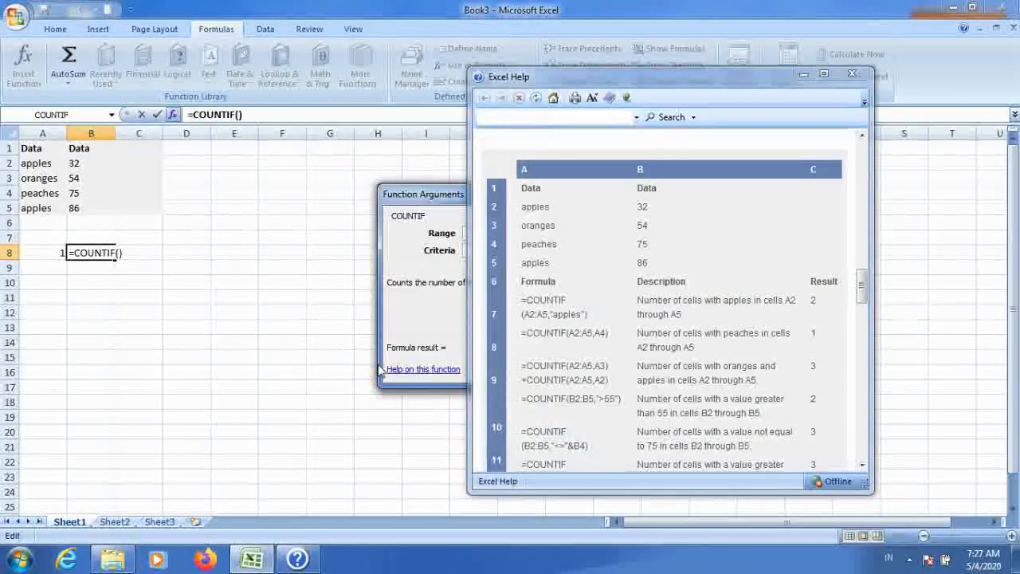
Step: Set the COUNTIF range to A2:A5 by selecting the fruit names on the sheet
left_click_drag(627, 80, 873, 68)
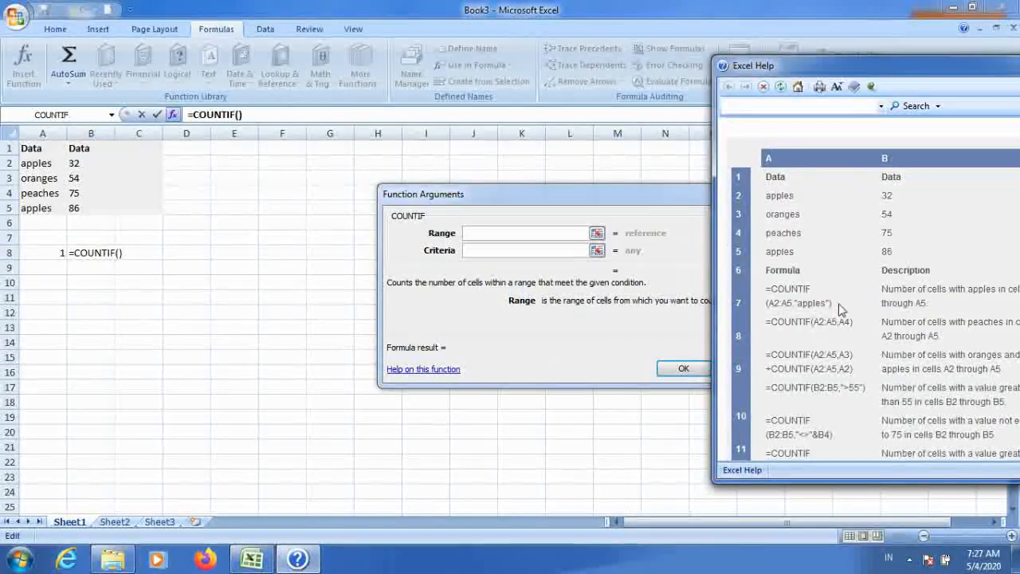
left_click(596, 234)
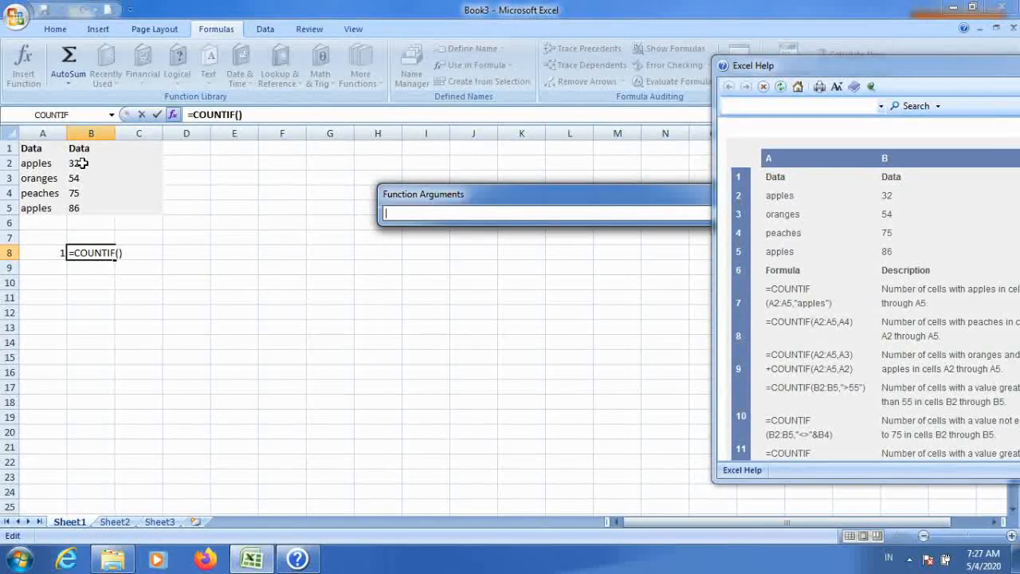
left_click_drag(44, 185, 47, 193)
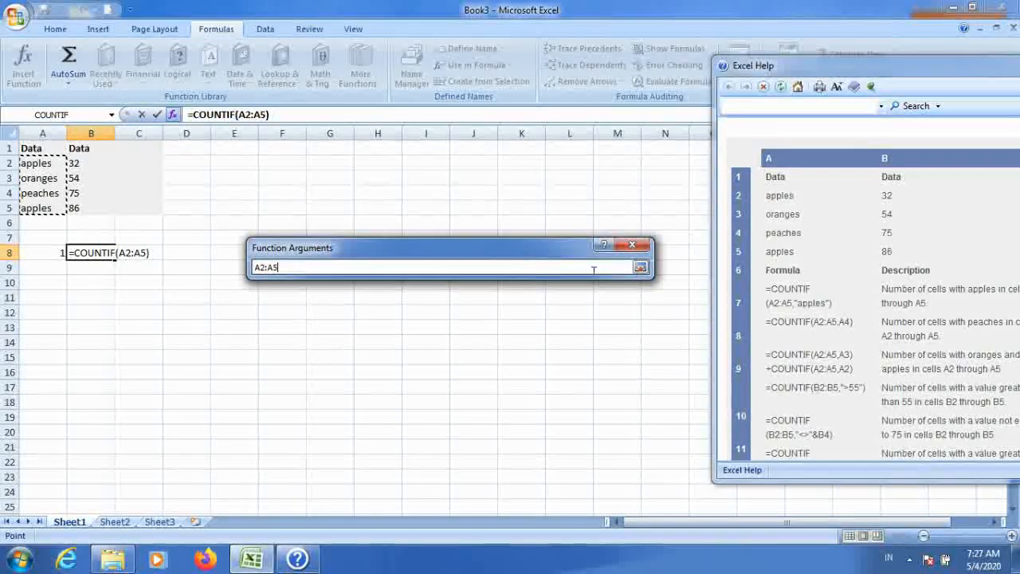
left_click(646, 267)
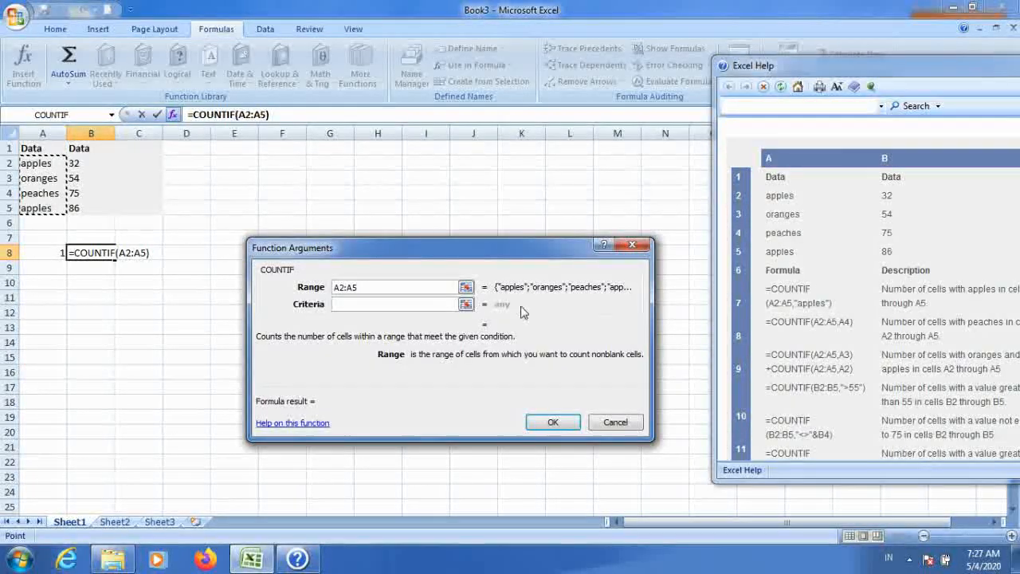
Step: Enter "APPLES", enclosed in quotation marks, as the criteria and finish the COUNTIF formula
left_click(408, 304)
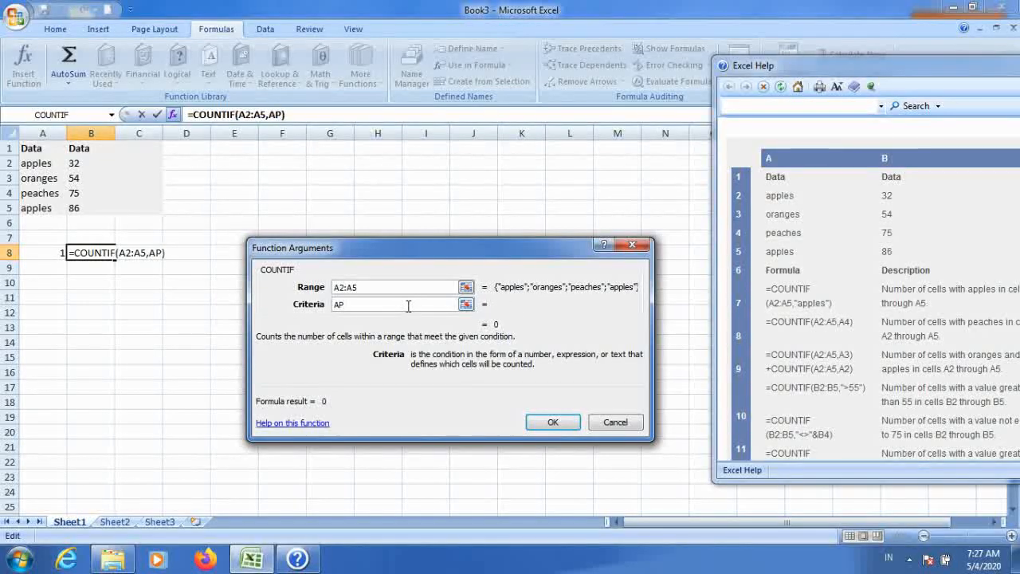
type("PLES")
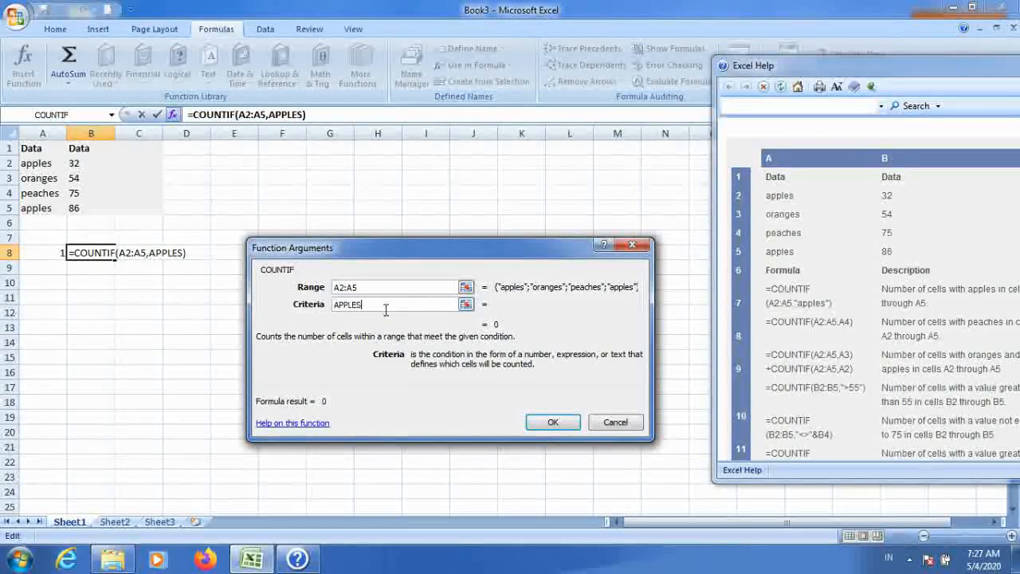
left_click_drag(421, 253, 427, 185)
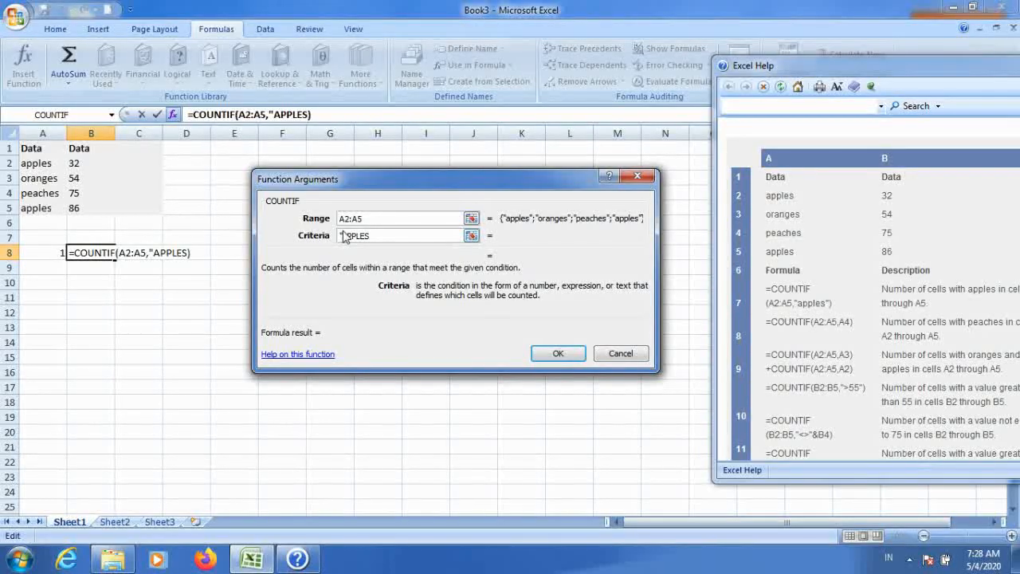
left_click(345, 237)
key("BackSpace")
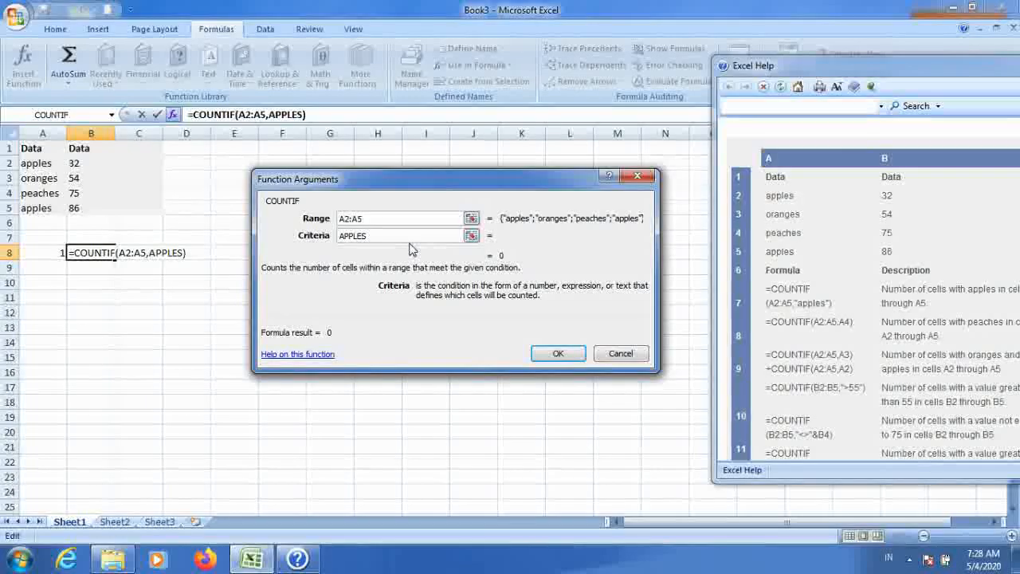
type("\"")
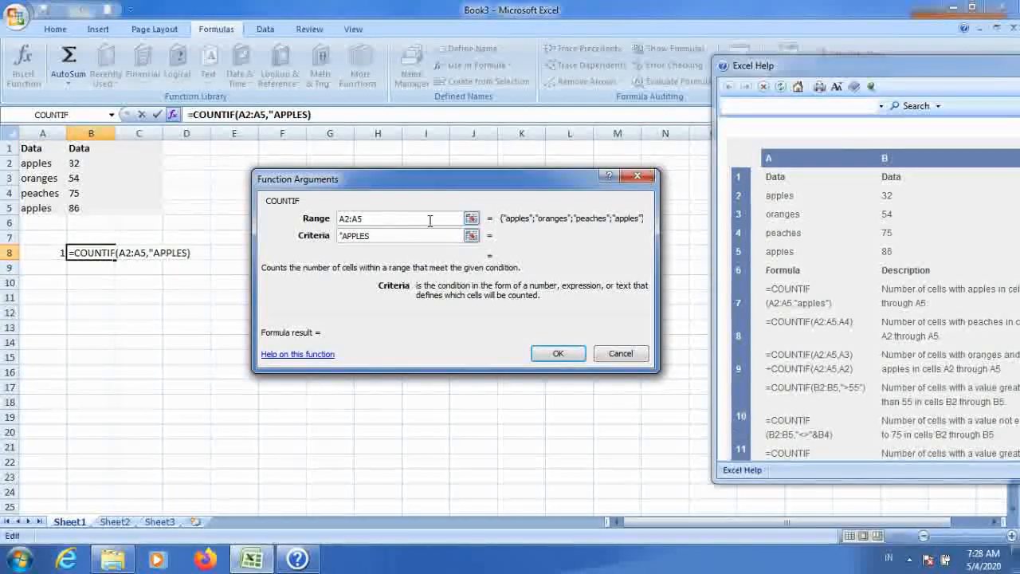
left_click(378, 235)
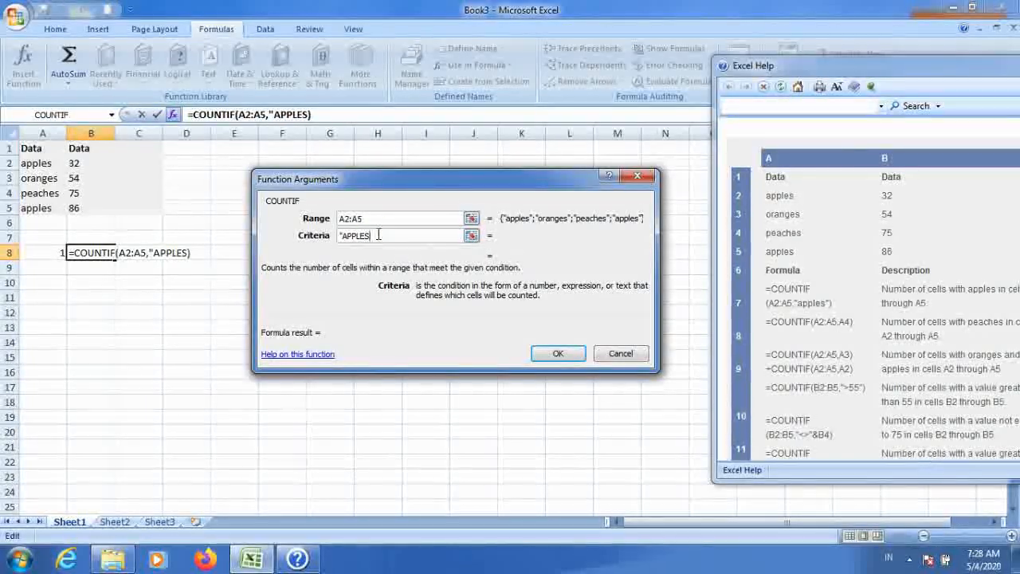
type("\"")
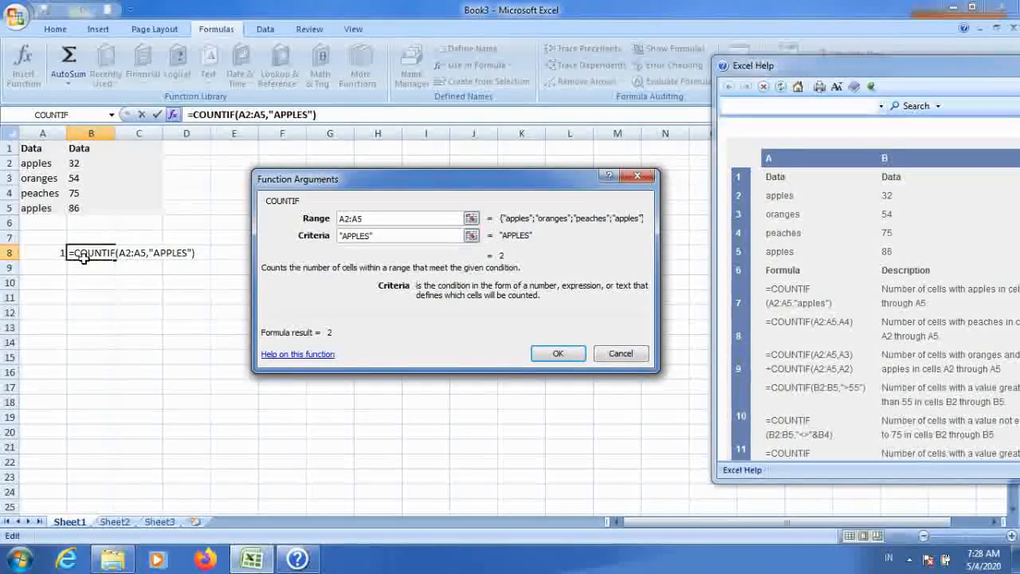
left_click(557, 354)
left_click(424, 388)
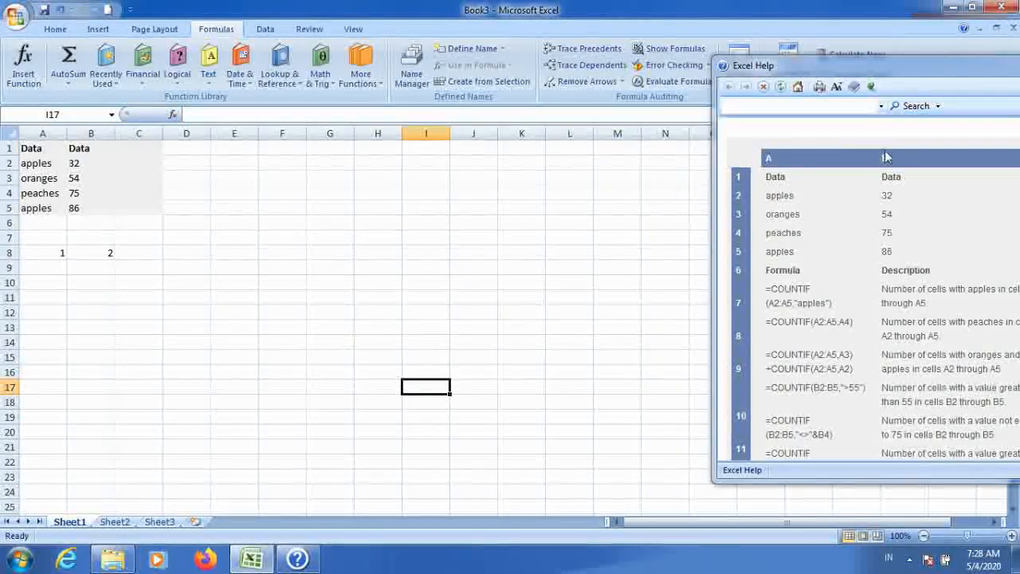
left_click_drag(873, 72, 667, 73)
left_click_drag(910, 313, 880, 316)
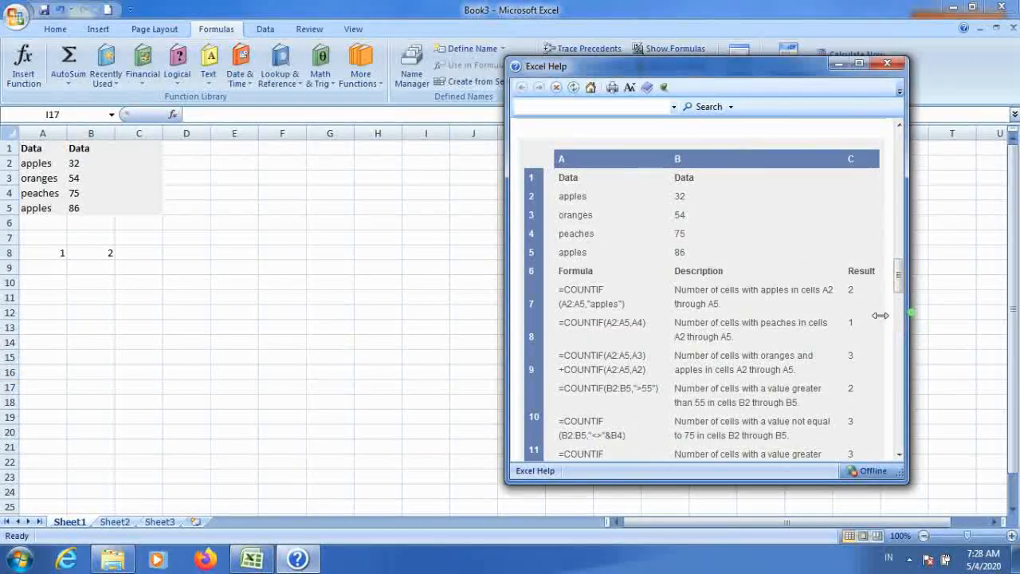
Step: Enter 2 in cell A9 and move to cell B9
left_click_drag(842, 259, 841, 283)
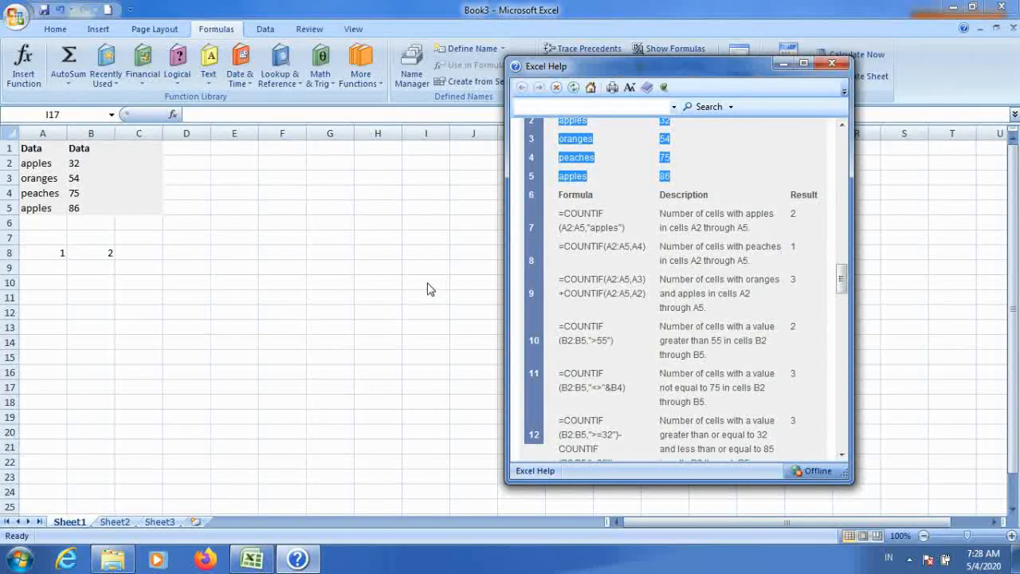
left_click(244, 279)
left_click(52, 271)
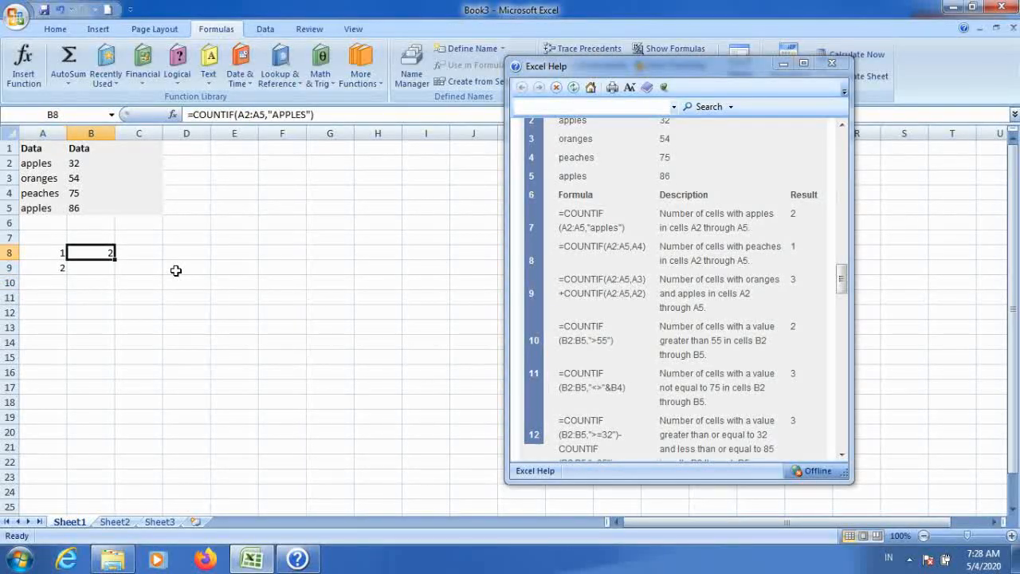
key("Down")
key("Up")
key("Left")
key("Right")
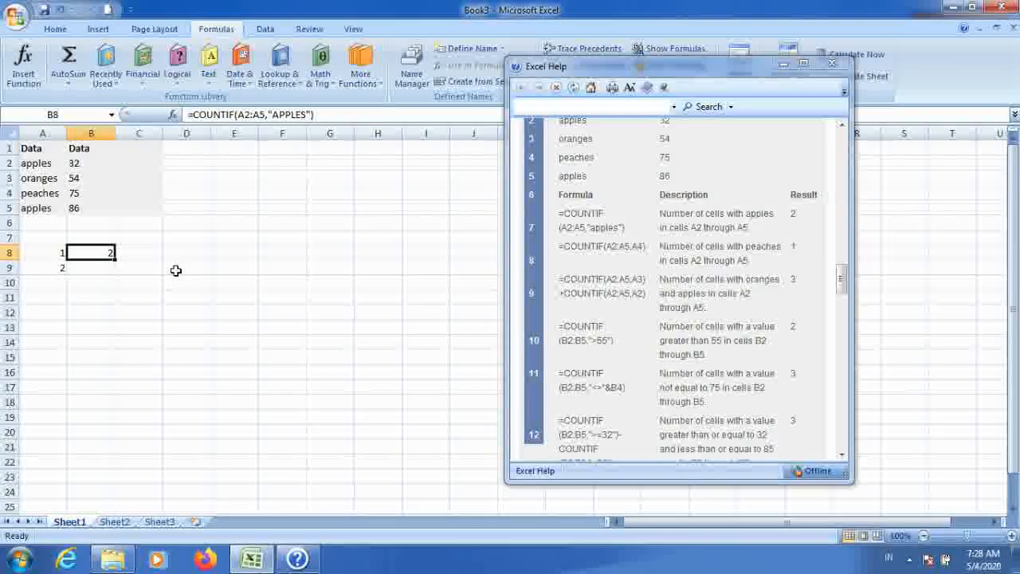
key("Down")
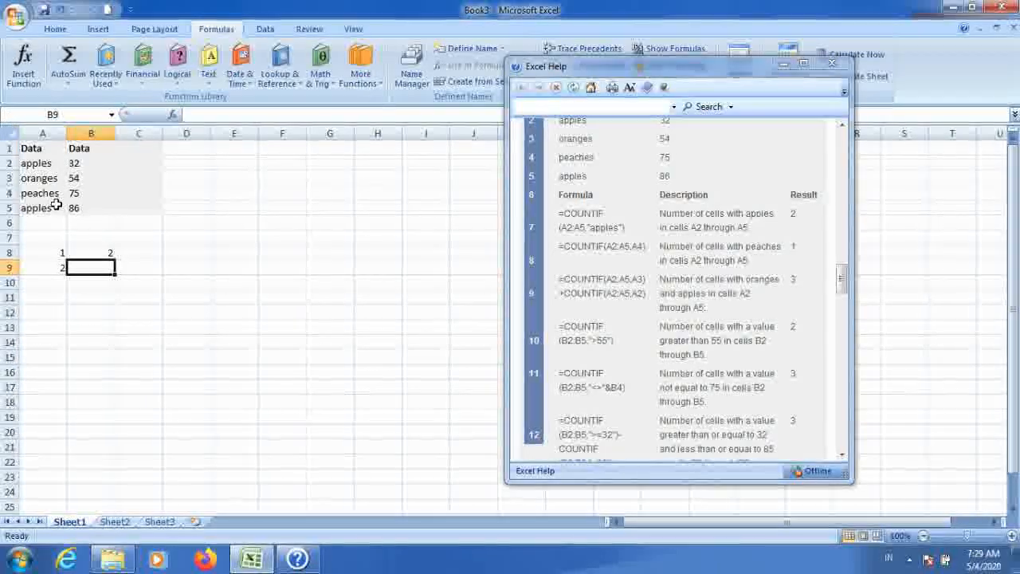
Step: Start a COUNTIF formula in cell B9 by picking COUNTIF from the formula autocomplete list
left_click_drag(845, 296, 863, 157)
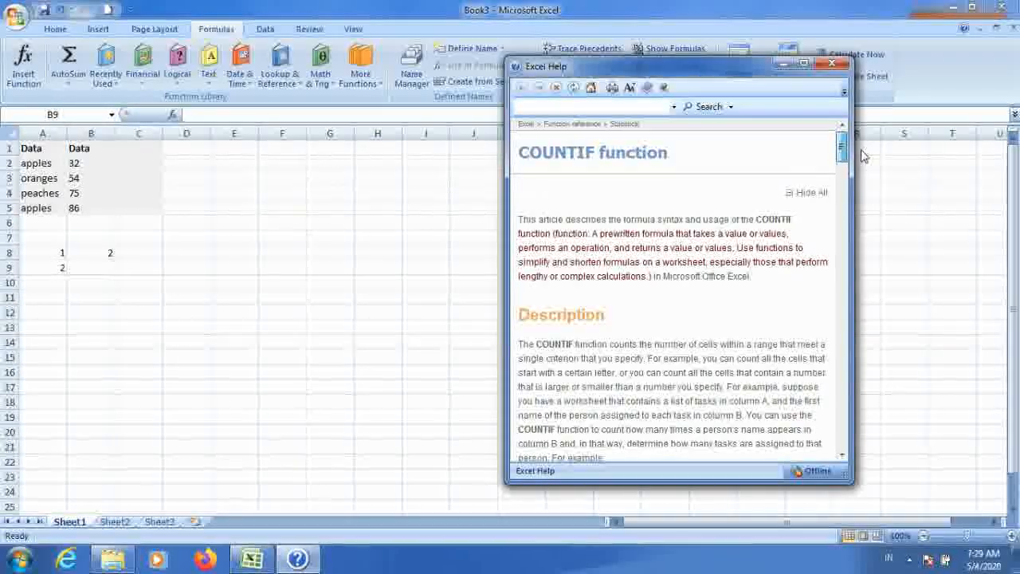
left_click_drag(863, 156, 831, 290)
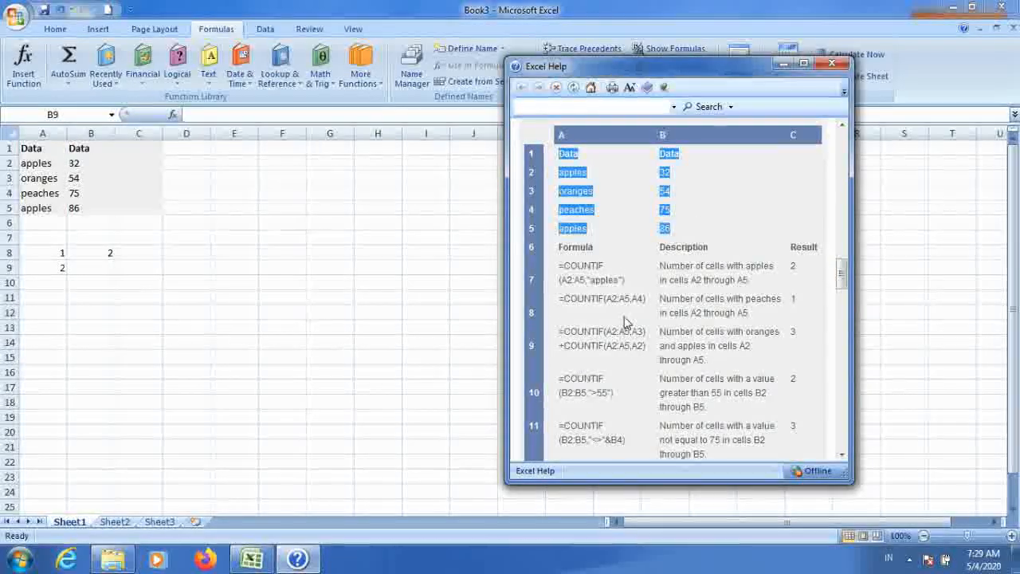
left_click(102, 266)
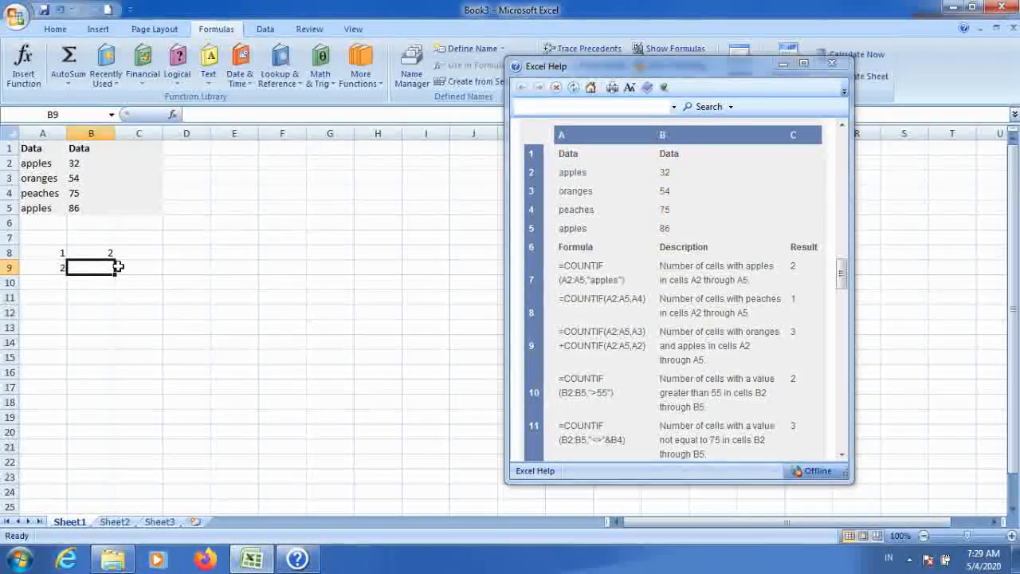
type("=")
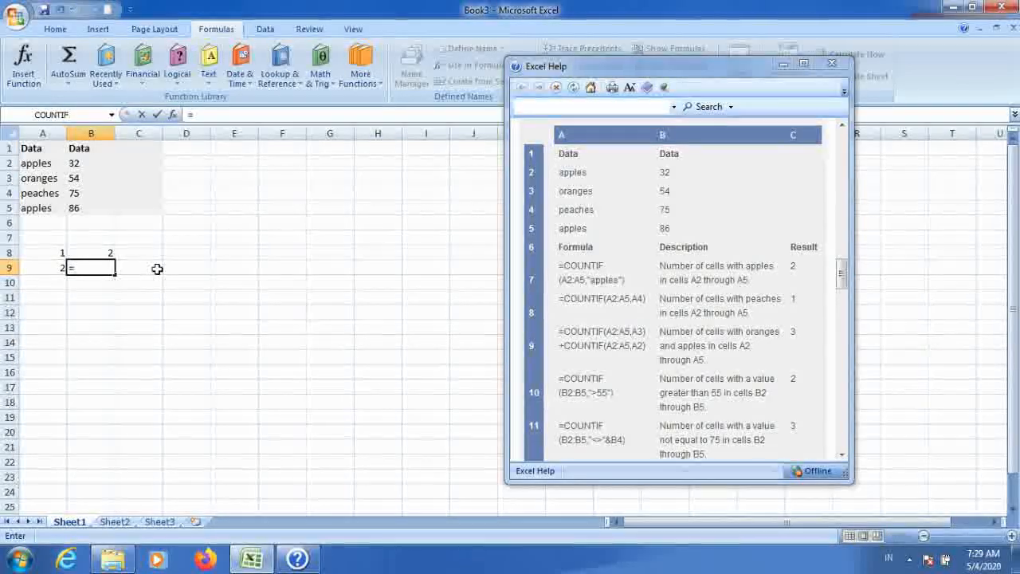
type("COUN")
key("Down")
key("Down")
key("Down")
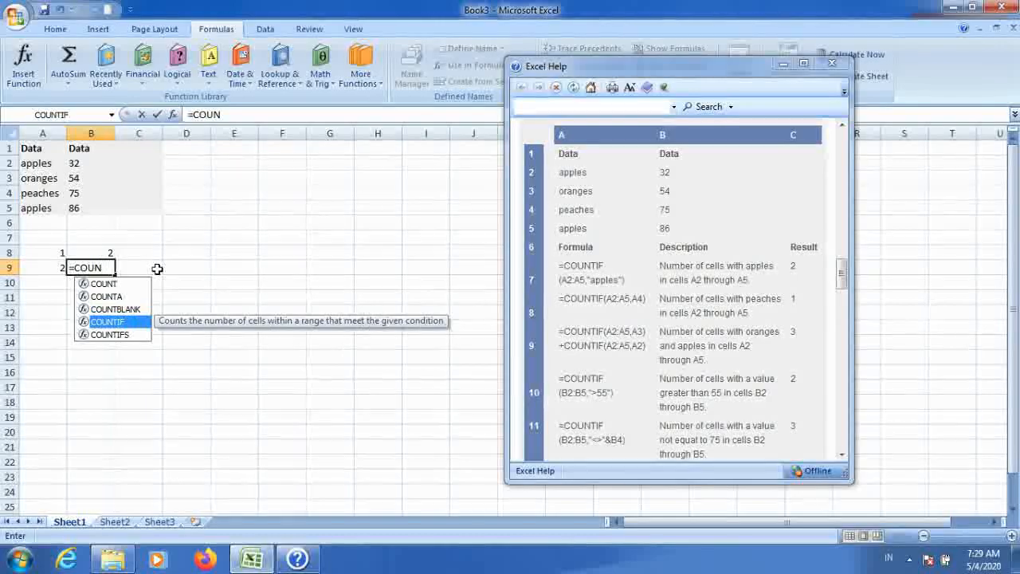
key("Tab")
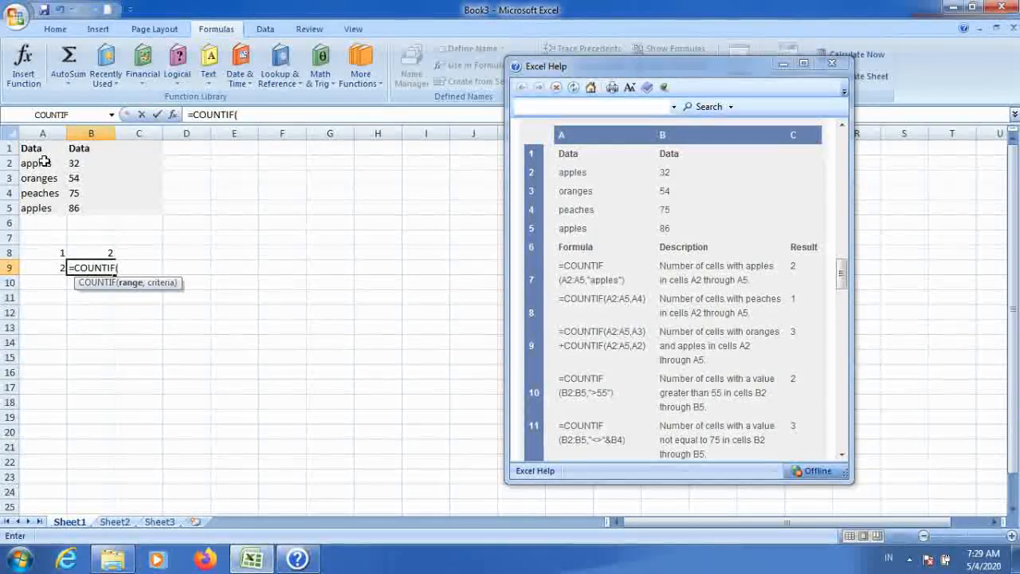
Step: Complete the B9 formula with range A2:A5 and cell A4 as criteria, and enter it
left_click_drag(44, 162, 48, 204)
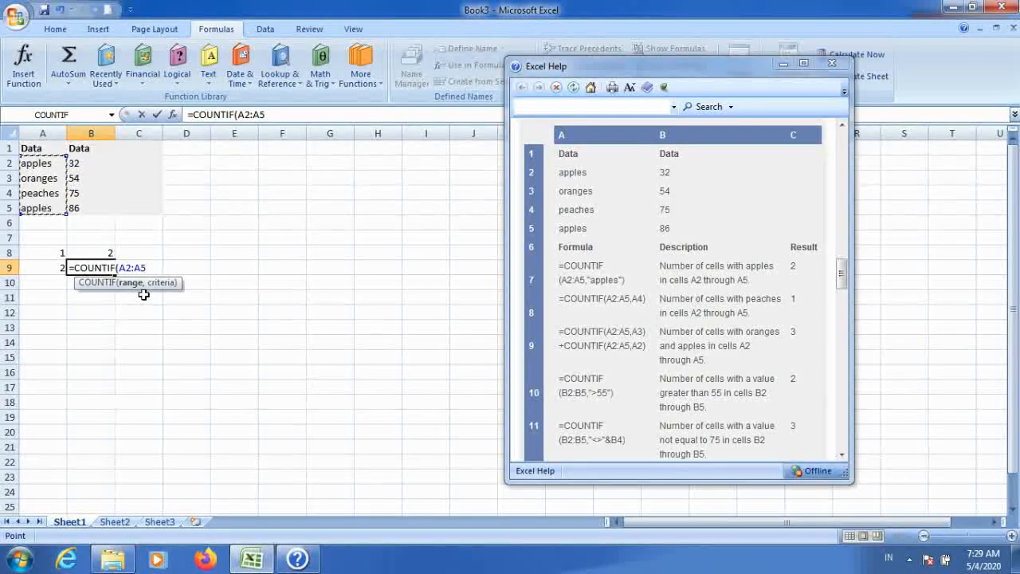
type(",")
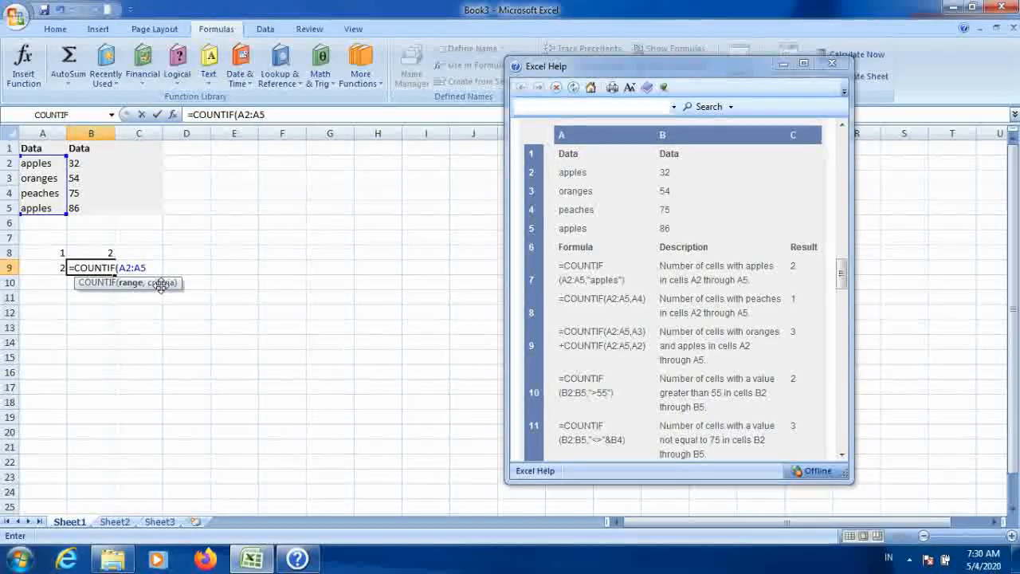
type(",")
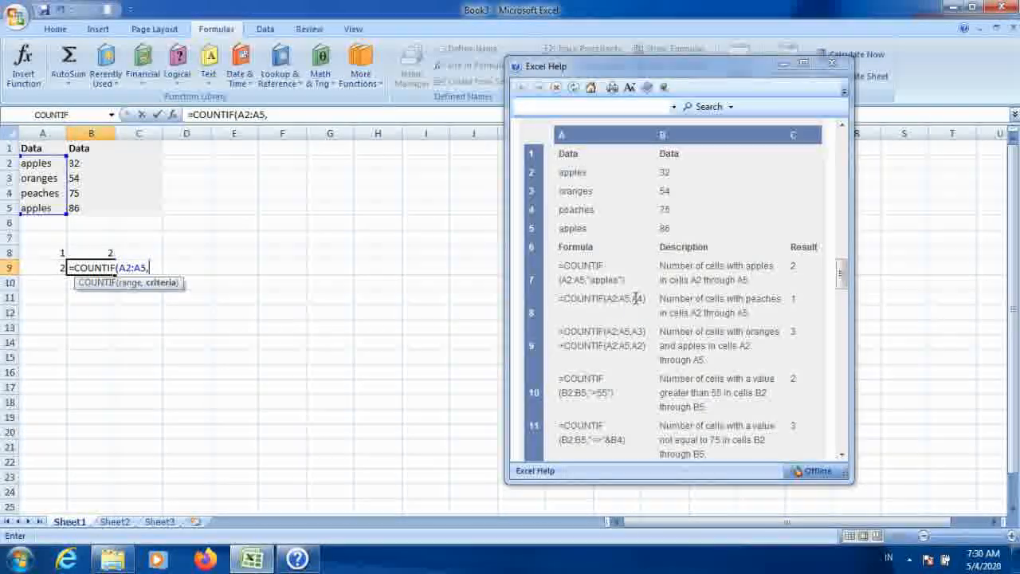
left_click(36, 193)
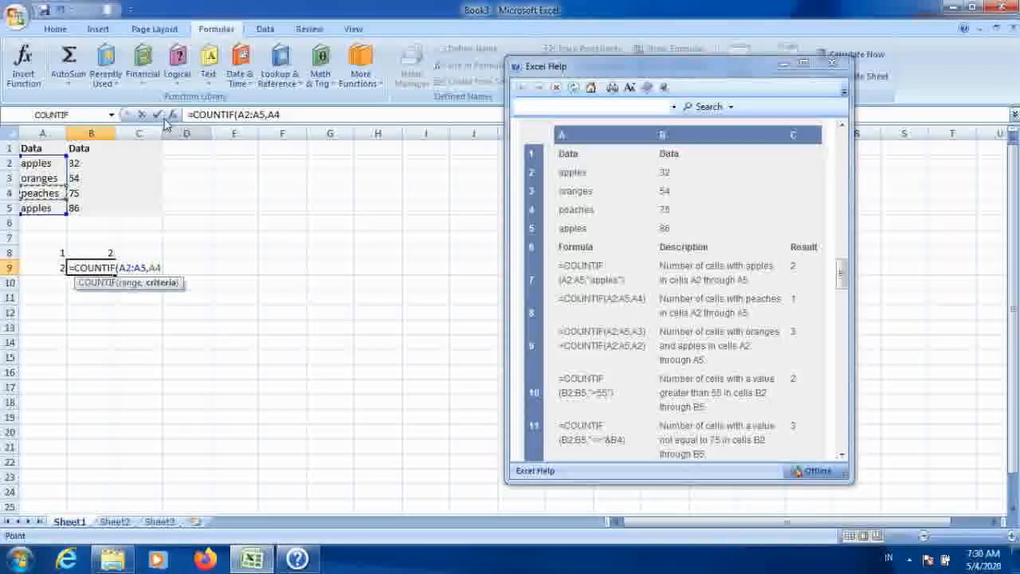
key("ctrl+Return")
left_click(98, 263)
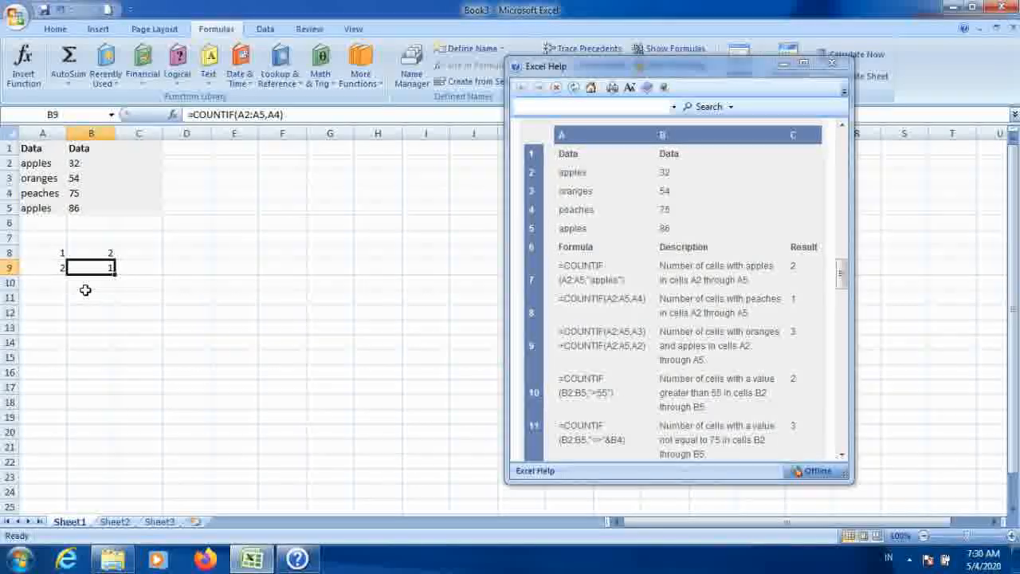
Step: Enter 3 in cell A10 and select cell B10
left_click(56, 285)
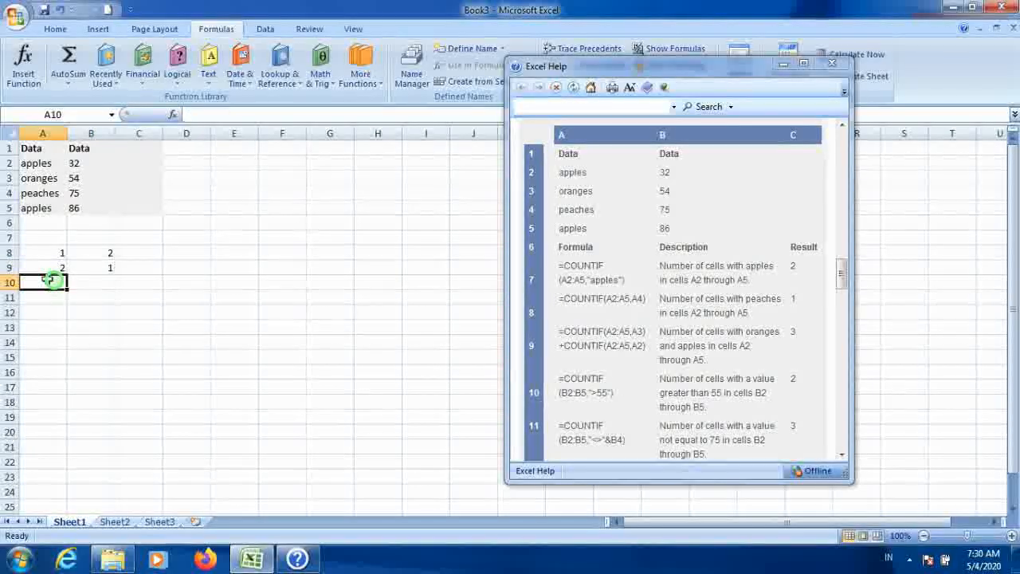
type("3")
left_click(146, 350)
left_click(96, 282)
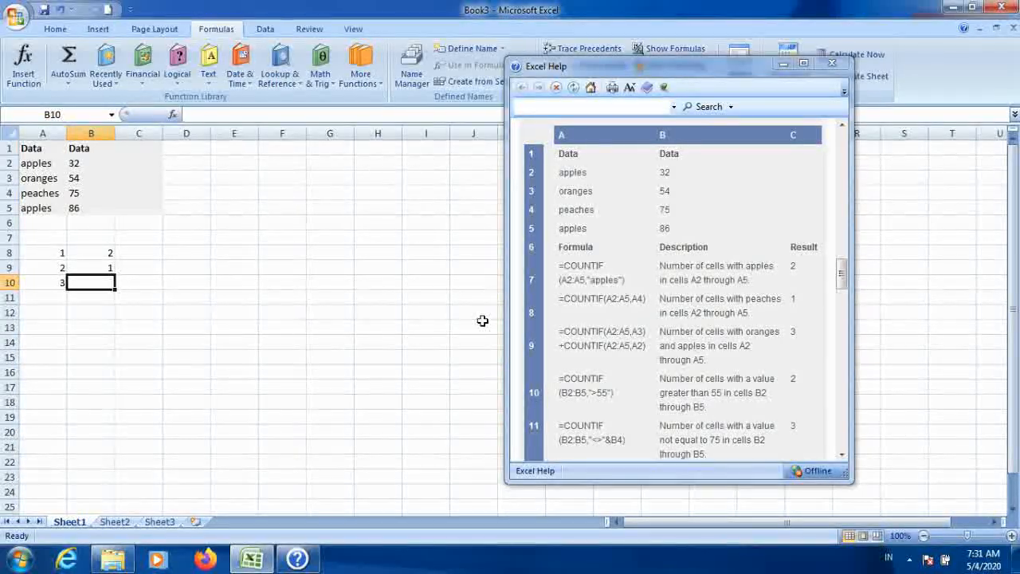
Step: Start the B10 formula with COUNTIF over A2:A5 using cell A3 as criteria
type("=")
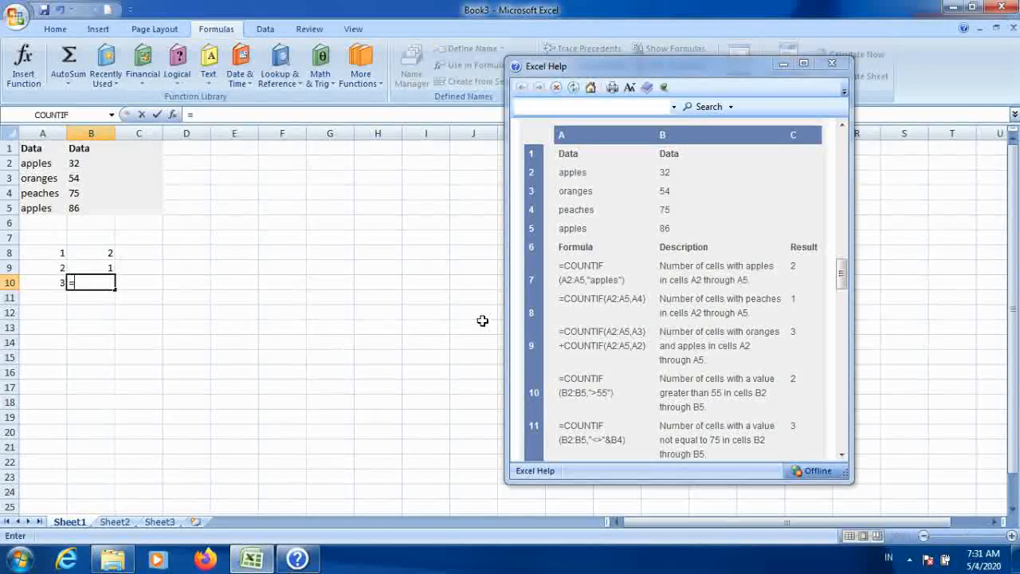
type("COUN")
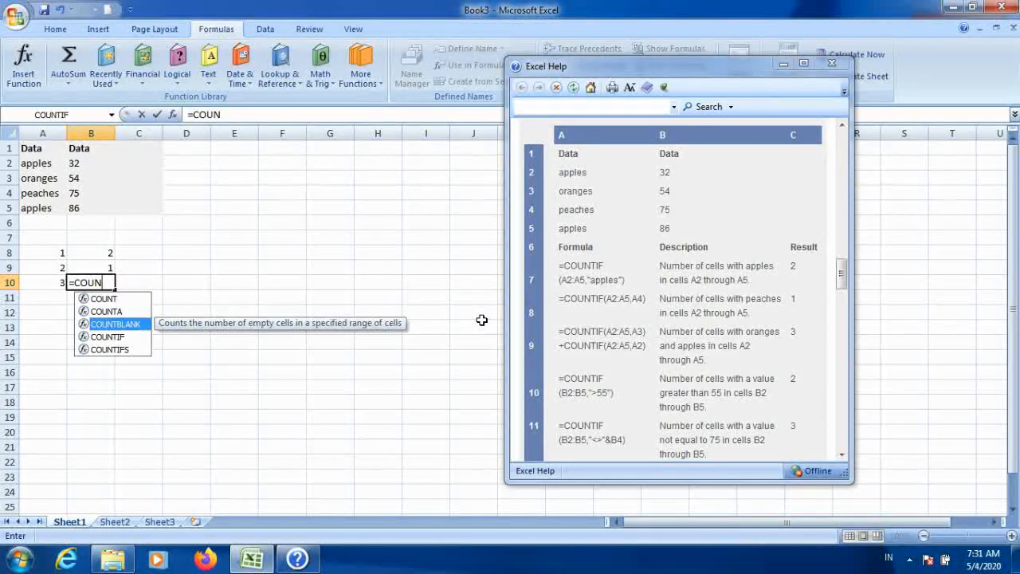
type("TIF(")
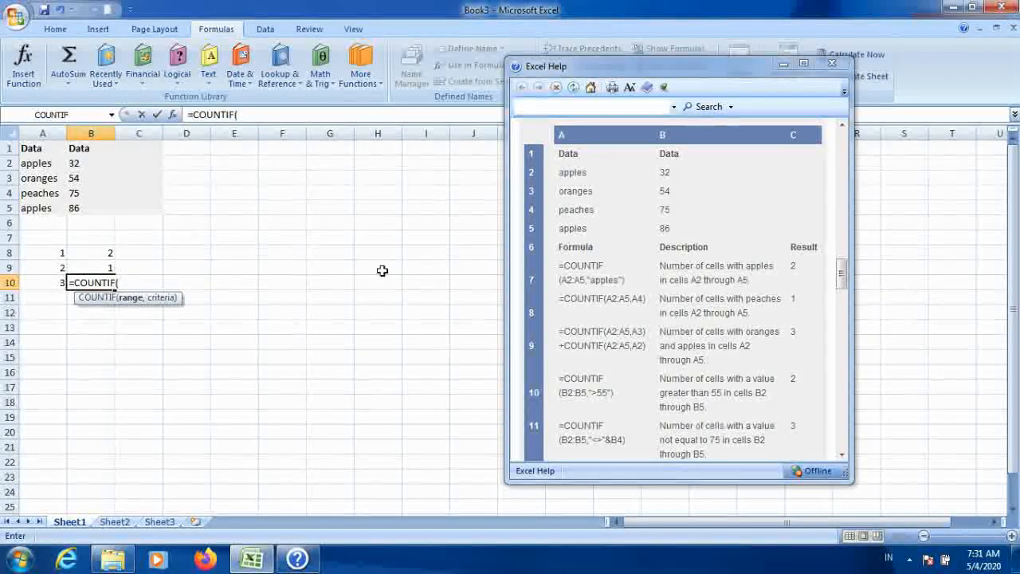
left_click_drag(41, 165, 29, 212)
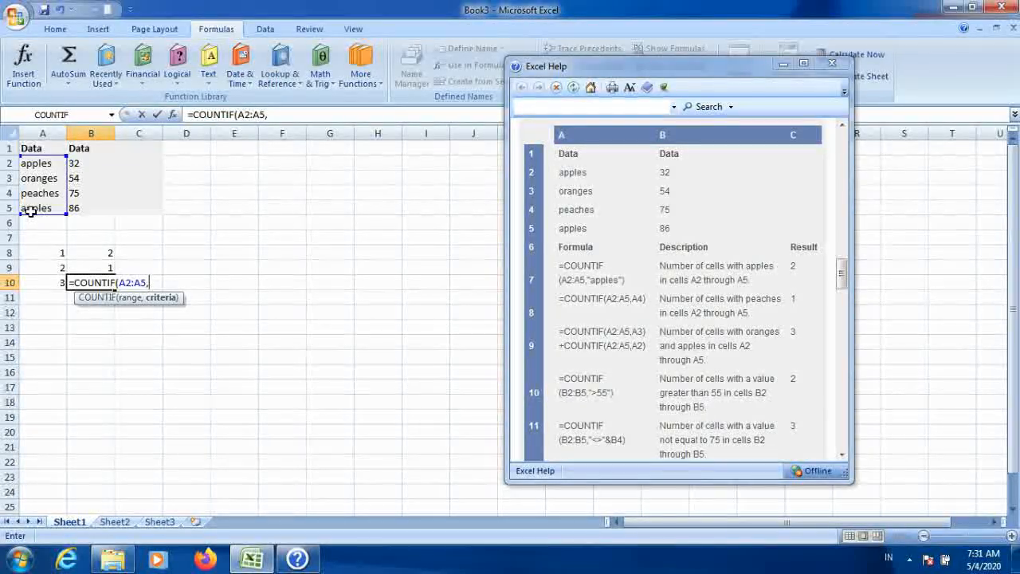
type("A3")
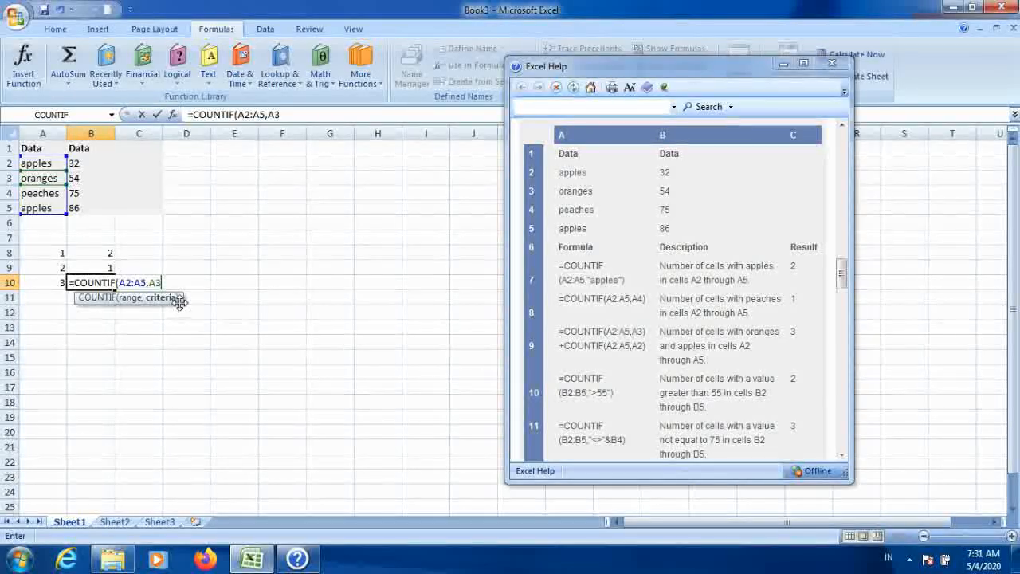
type(")")
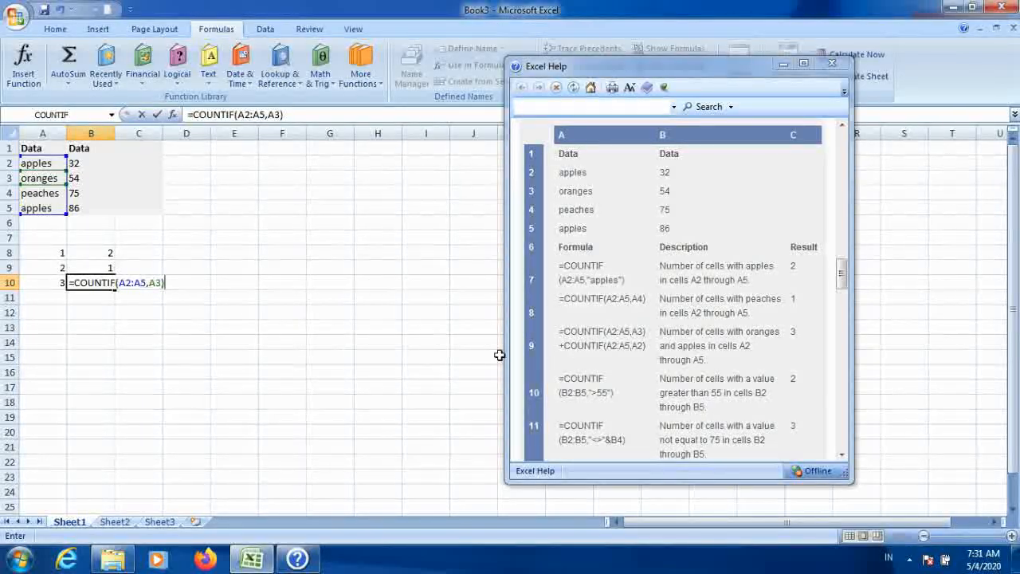
Step: Add a second COUNTIF over A2:A5 with criteria A2 to the B10 formula and enter it
type("+COUN")
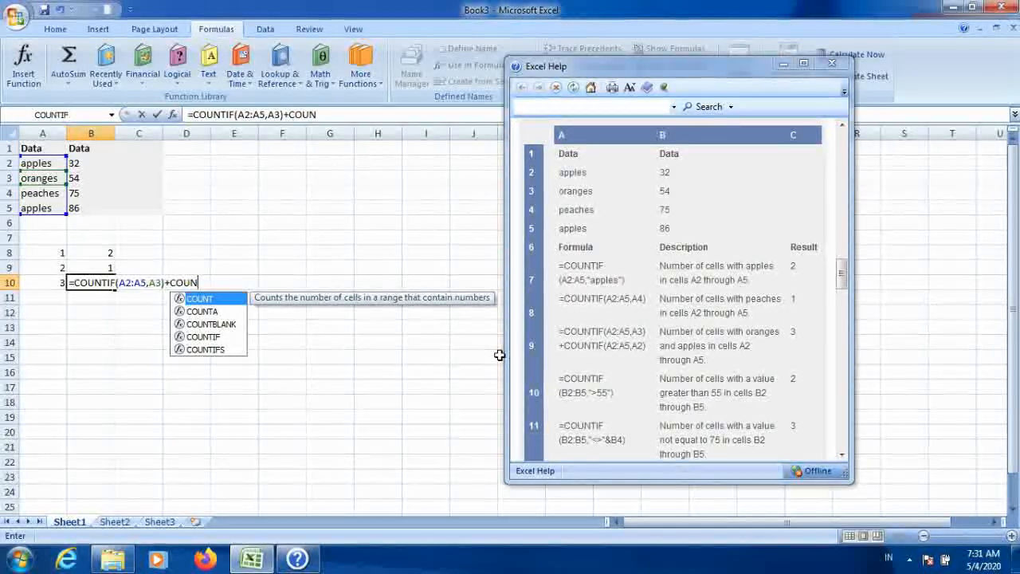
key("Down")
key("Down")
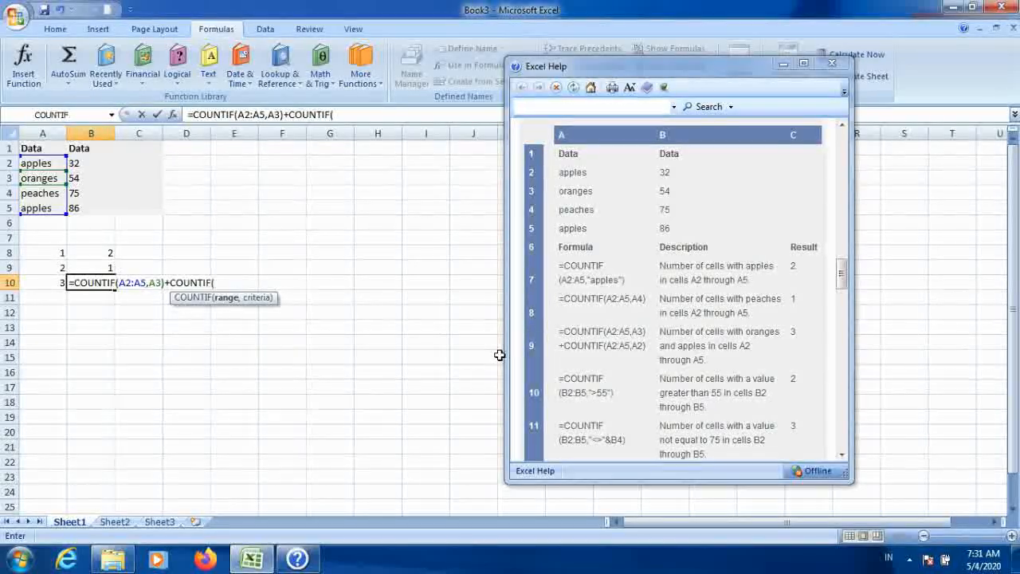
left_click_drag(39, 162, 35, 208)
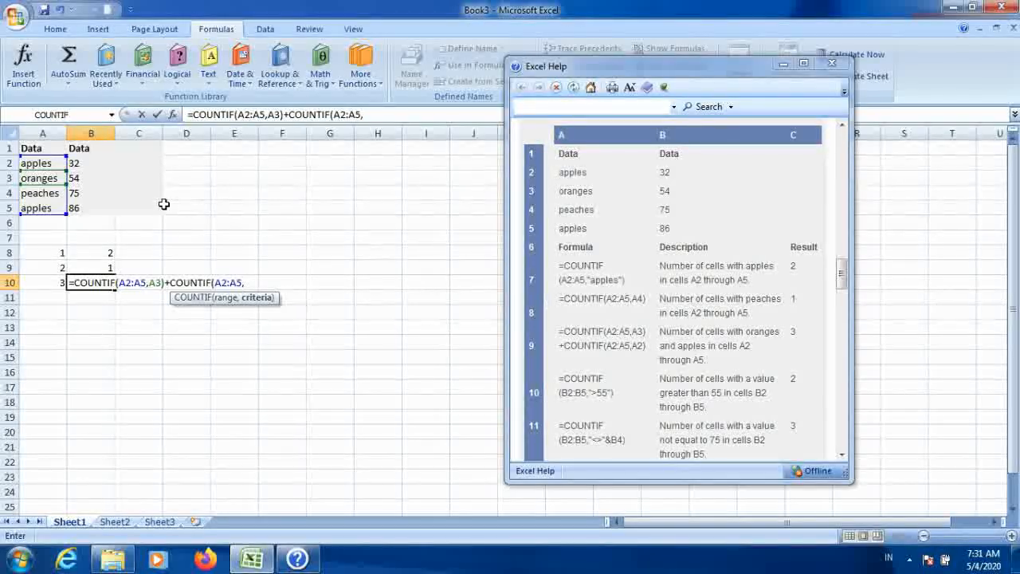
left_click(40, 161)
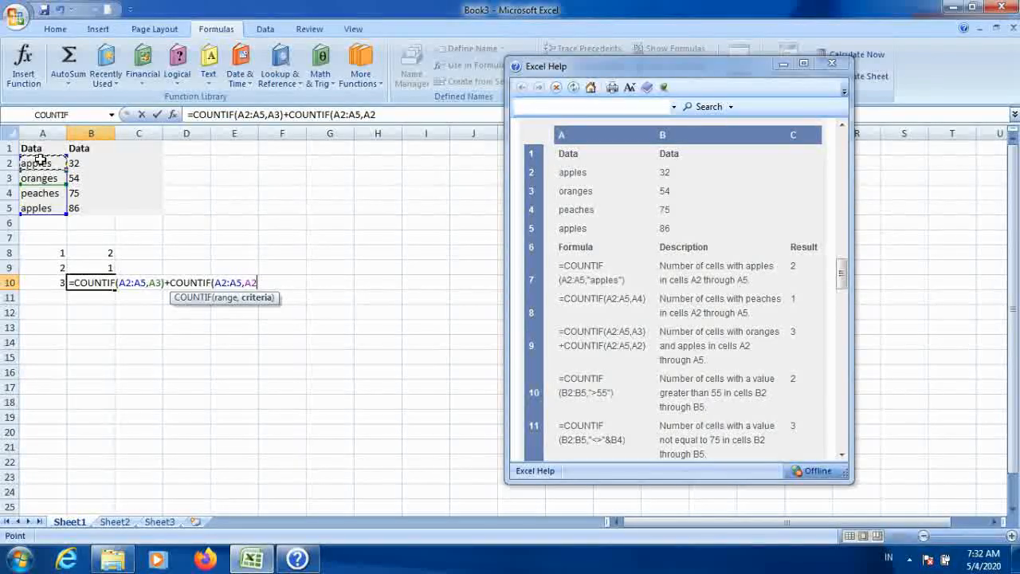
type(")")
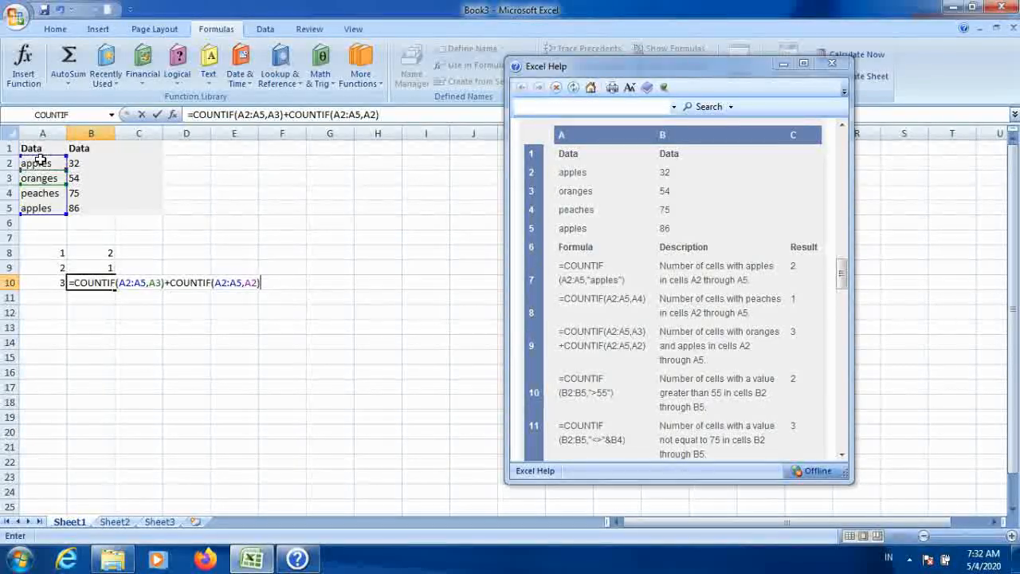
key("Return")
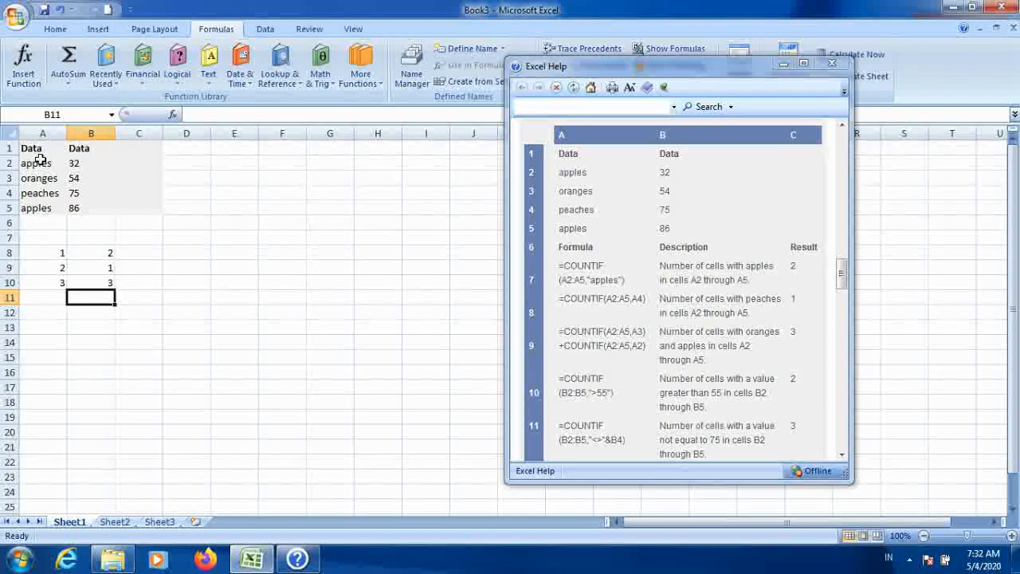
Step: Inspect the fruit names in A2:A5 and the formula in cell B10
left_click(37, 207)
left_click(30, 163)
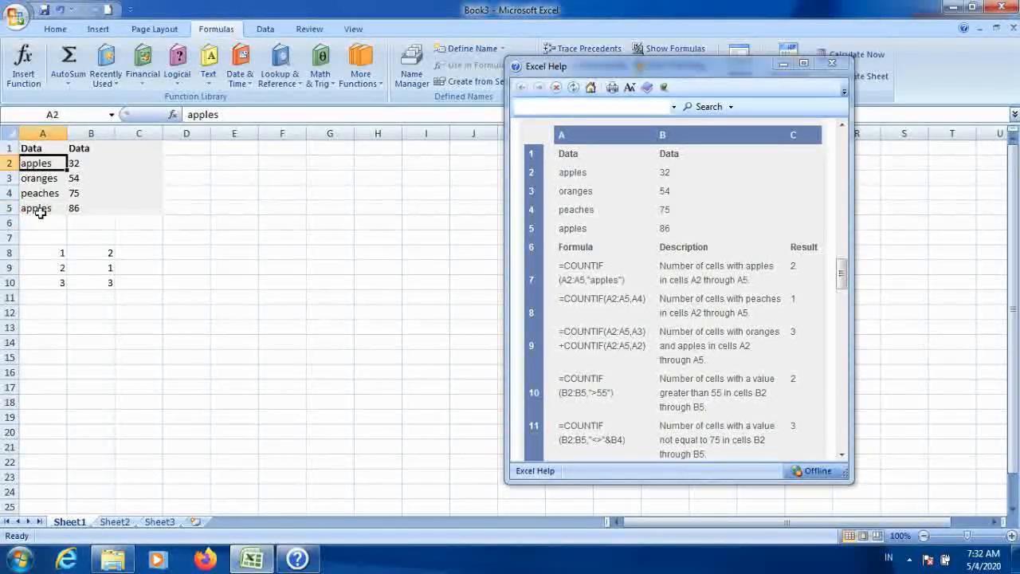
left_click(38, 193)
left_click(36, 178)
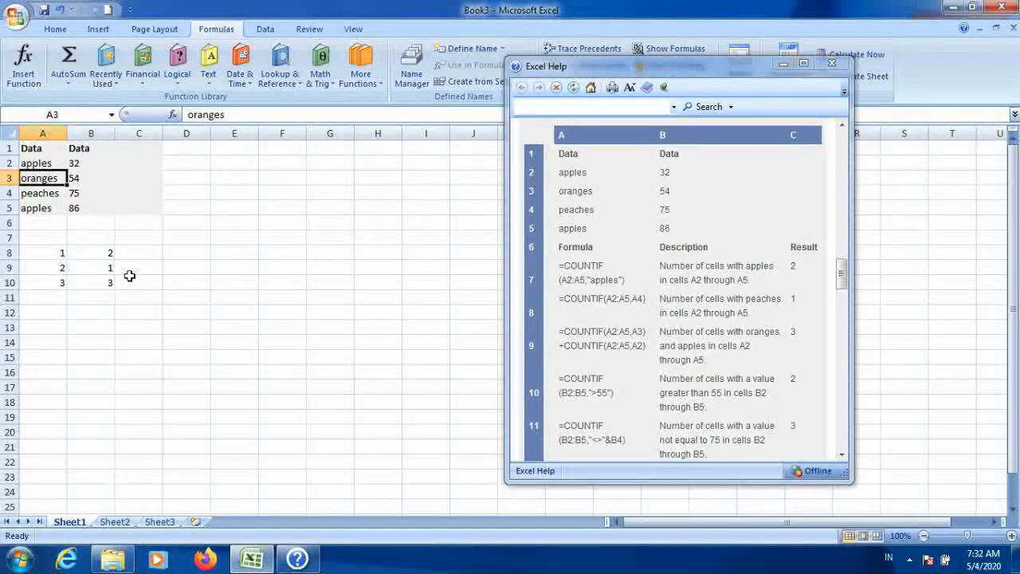
left_click(99, 282)
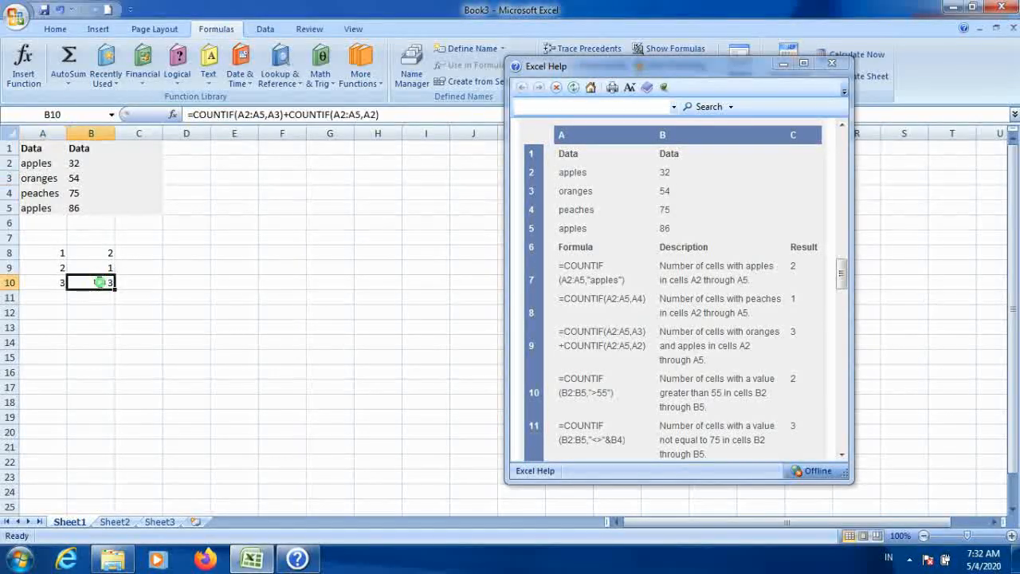
Step: Enter 5 in cell A11 and move to cell B11
left_click(46, 294)
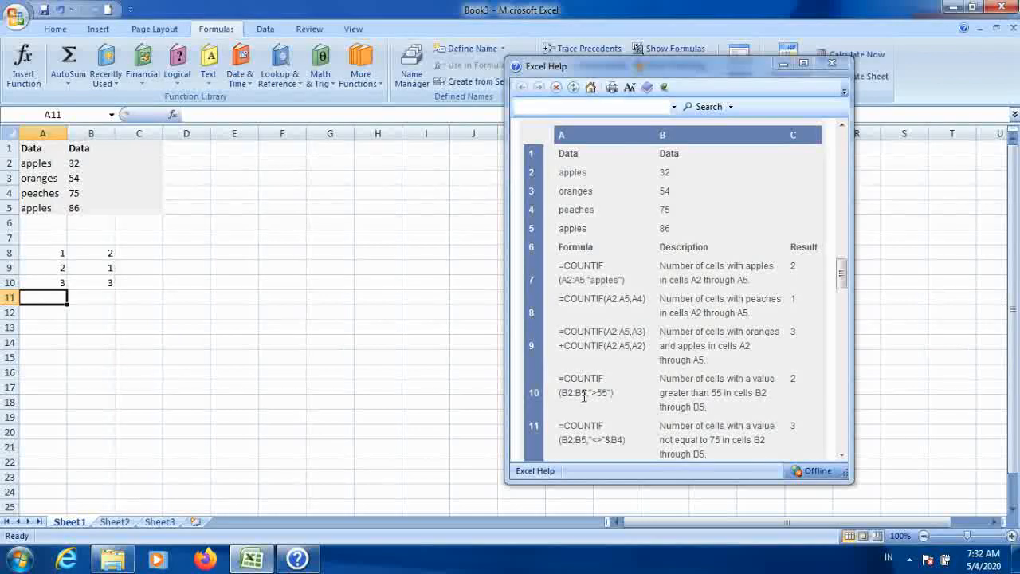
type("5")
key("Tab")
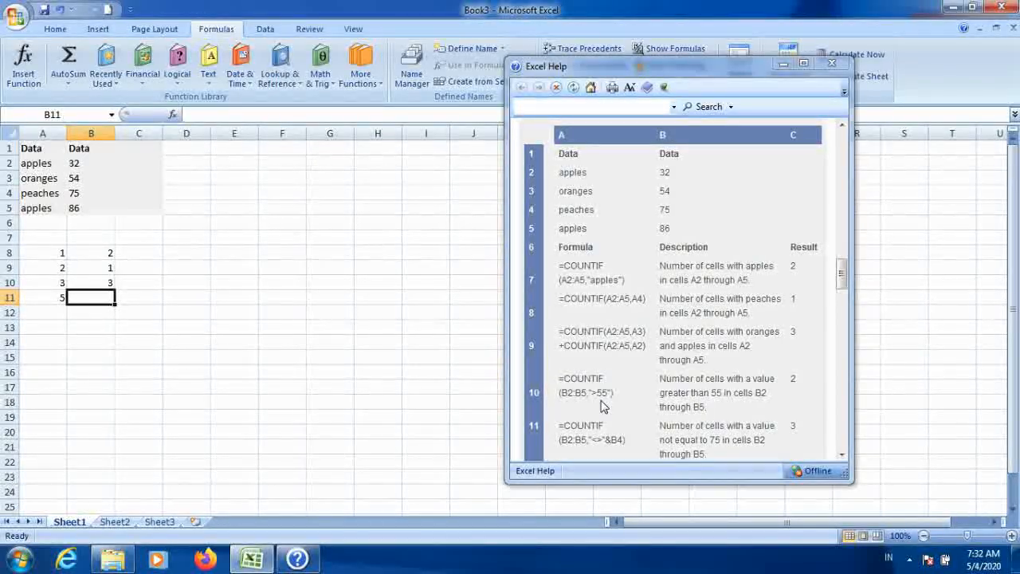
Step: Start the B11 formula with COUNTIF over the range B2:B5
type("=COUN")
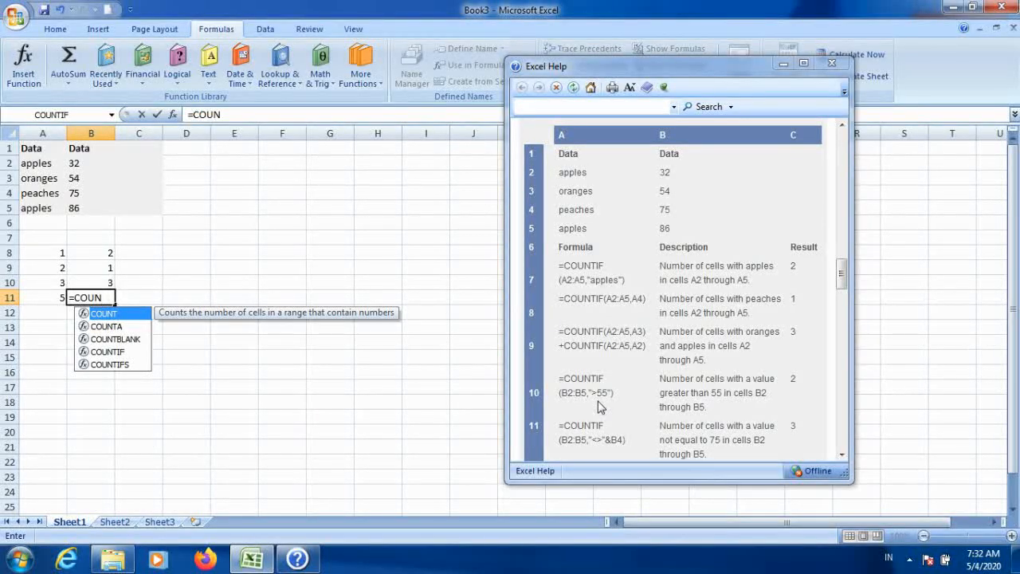
key("Down")
key("Down")
key("Down")
key("Down")
key("Up")
key("Escape")
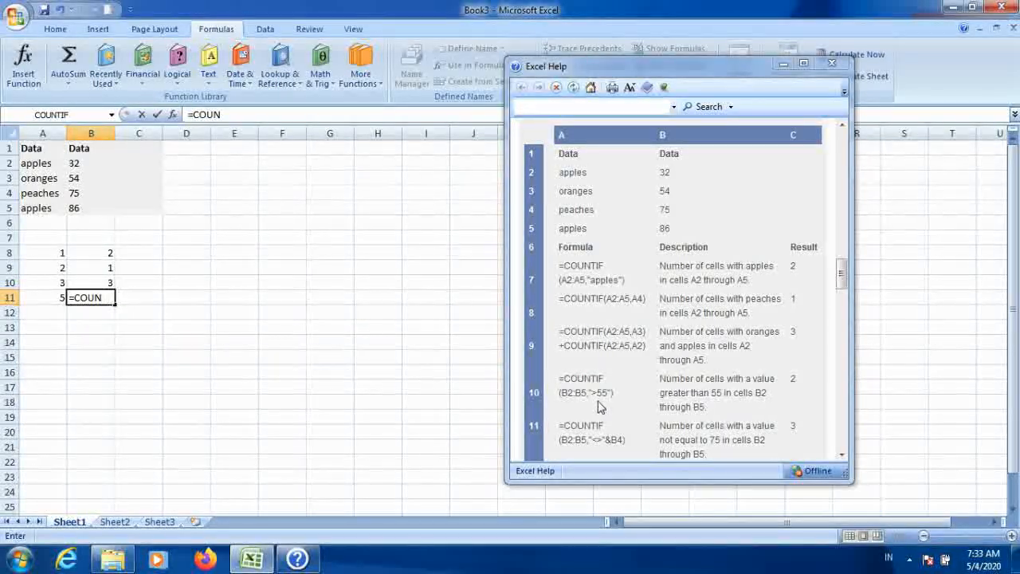
key("BackSpace")
key("Down")
key("Down")
key("Down")
key("Down")
key("Up")
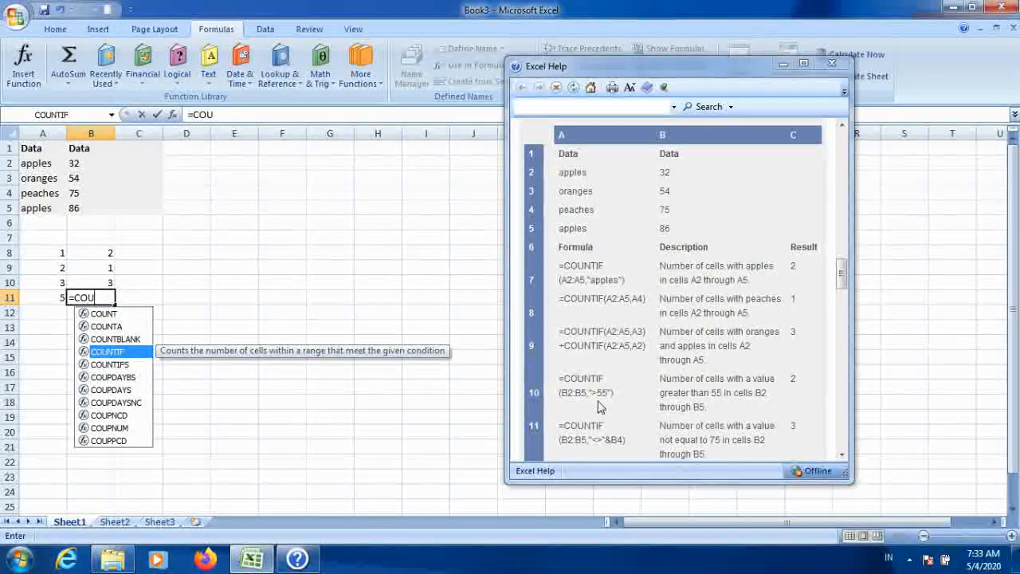
key("Tab")
key("Up")
key("Up")
key("Up")
key("Up")
key("Up")
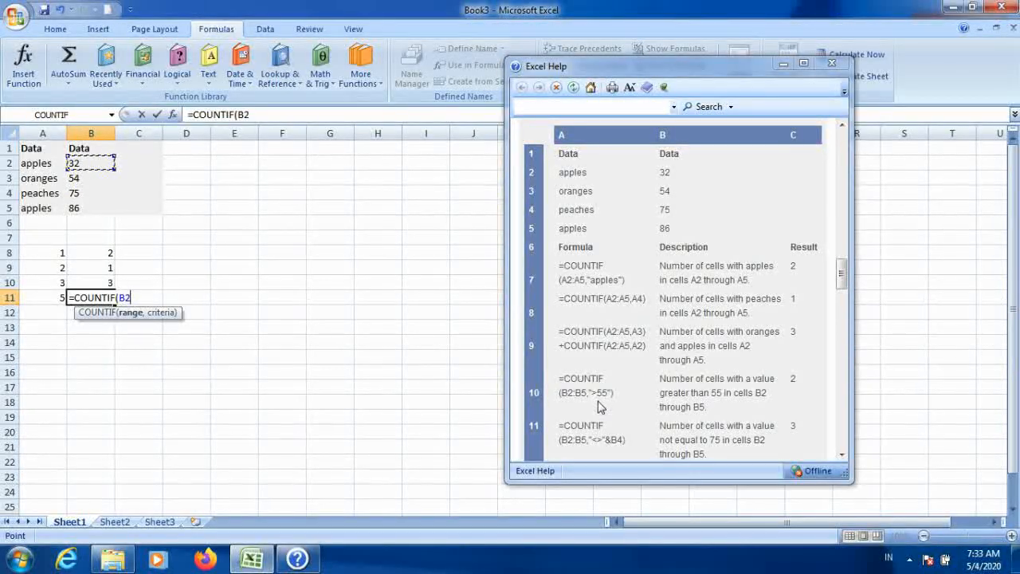
key("shift+Down")
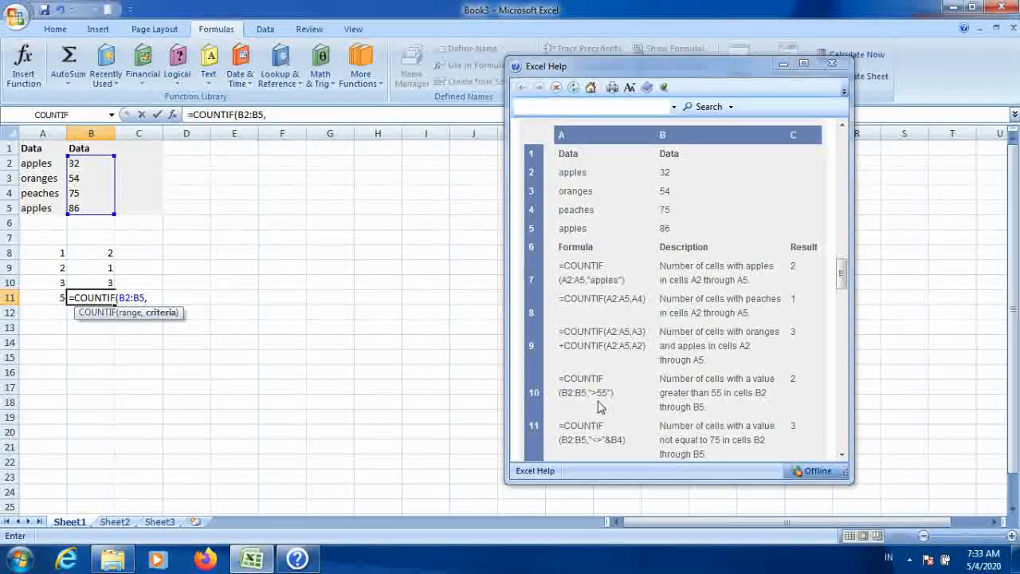
Step: Add the criteria ">55" to the B11 COUNTIF formula, close it and enter it
type("\">55")
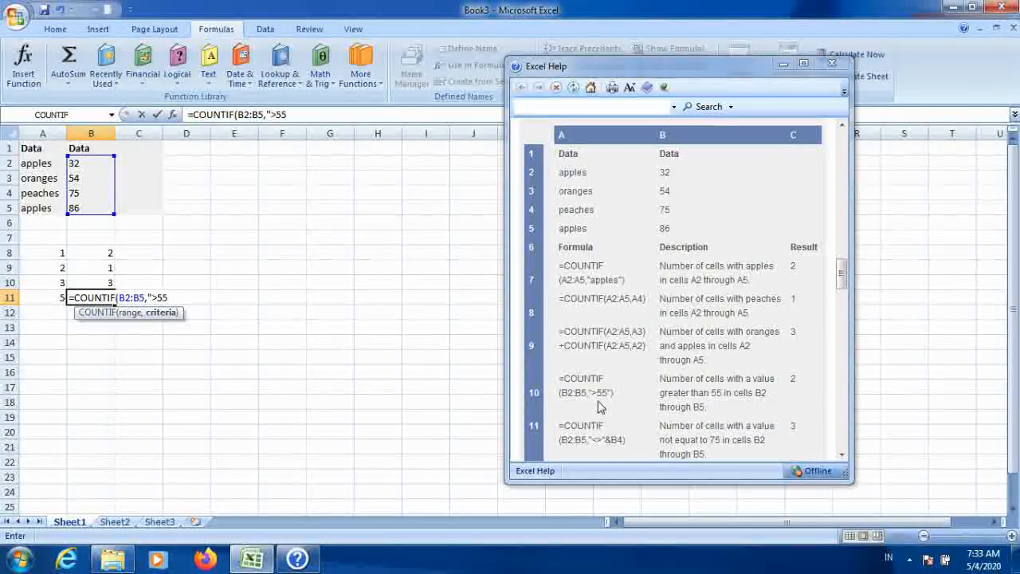
type("\")")
key("Up")
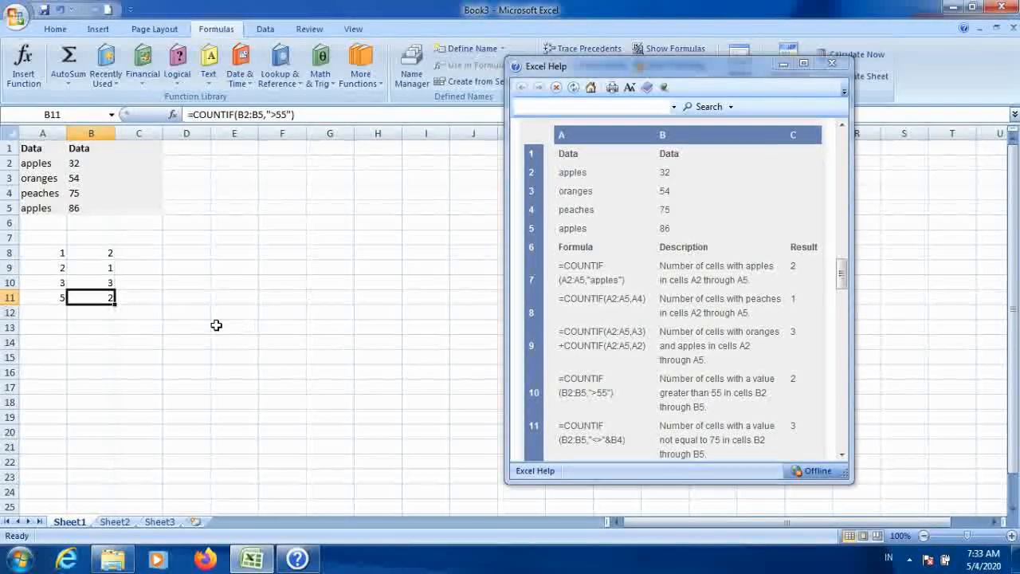
Step: Inspect the values in B2:B5 and the next example formulas in the help table
left_click(86, 193)
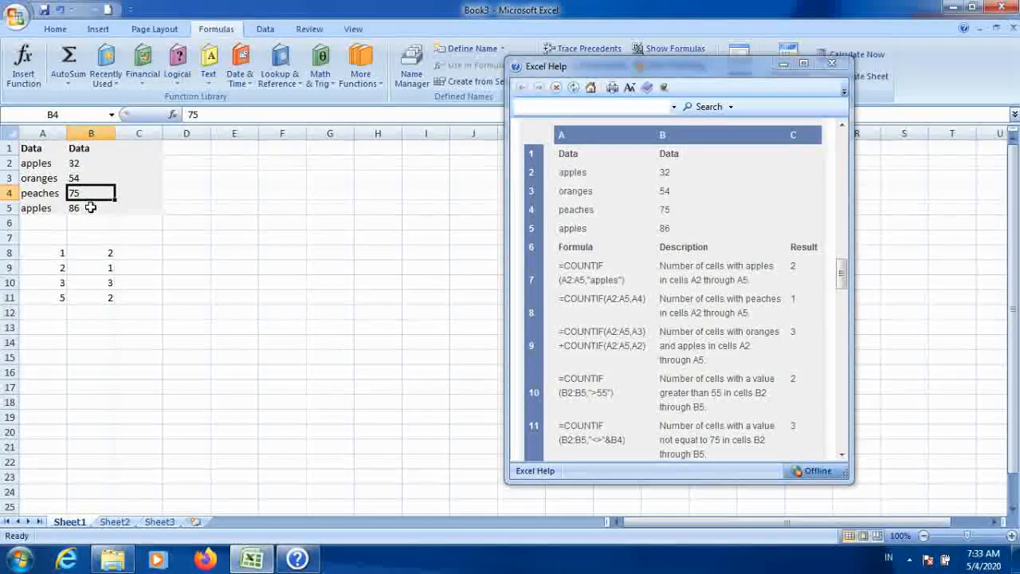
left_click(96, 192)
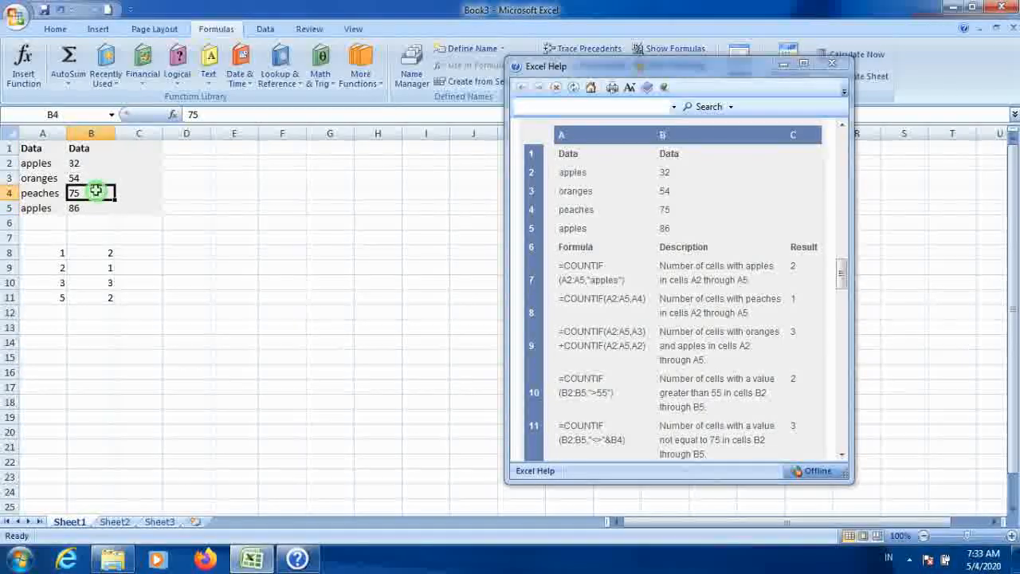
left_click(89, 208)
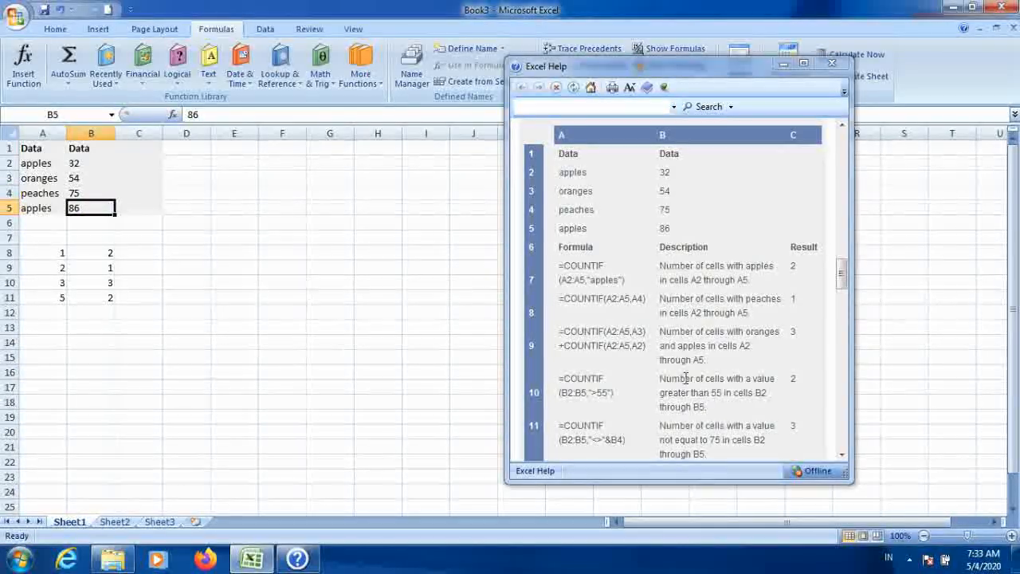
left_click(843, 458)
left_click(843, 457)
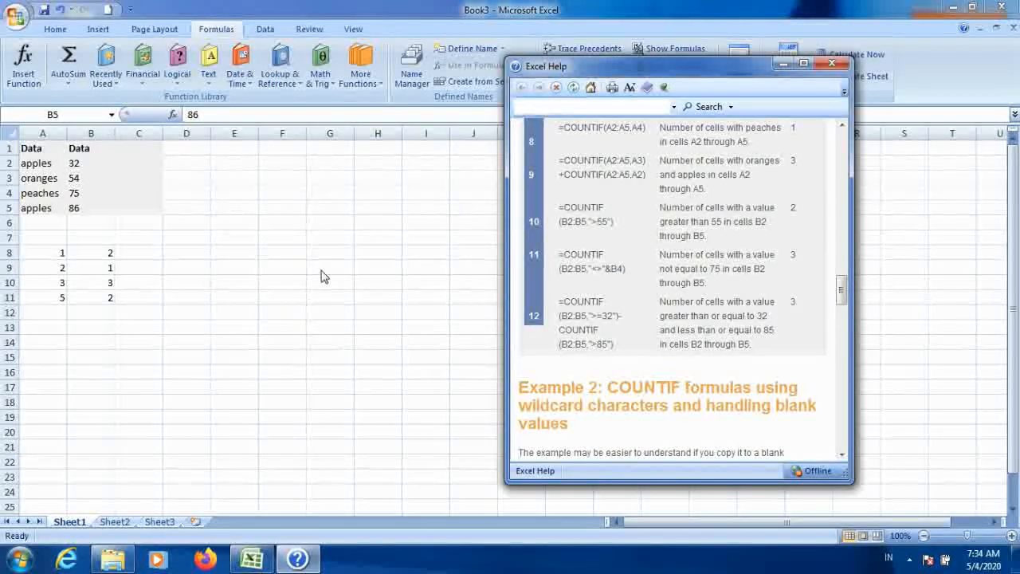
left_click(73, 193)
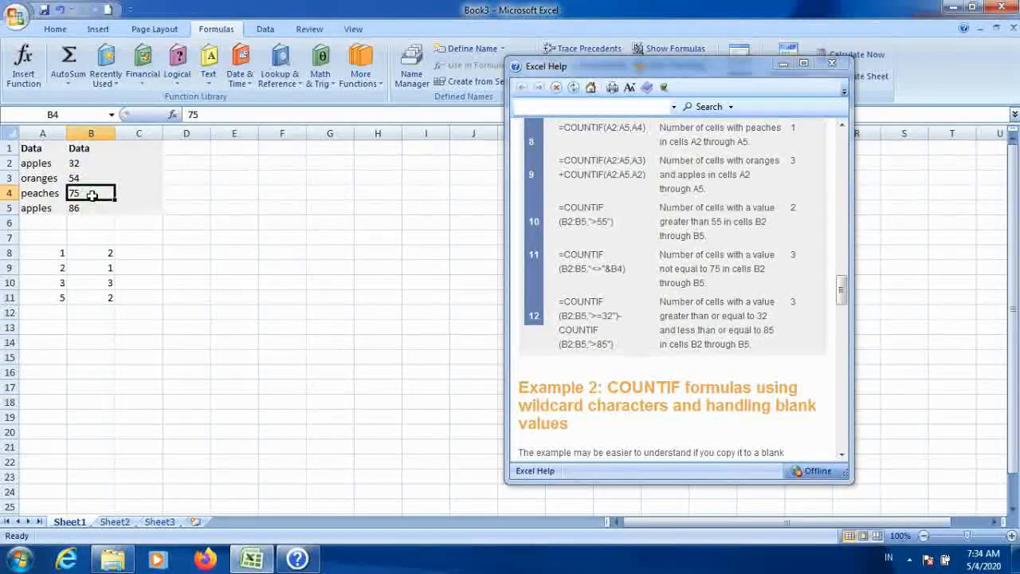
left_click(70, 163)
left_click(77, 180)
left_click(80, 207)
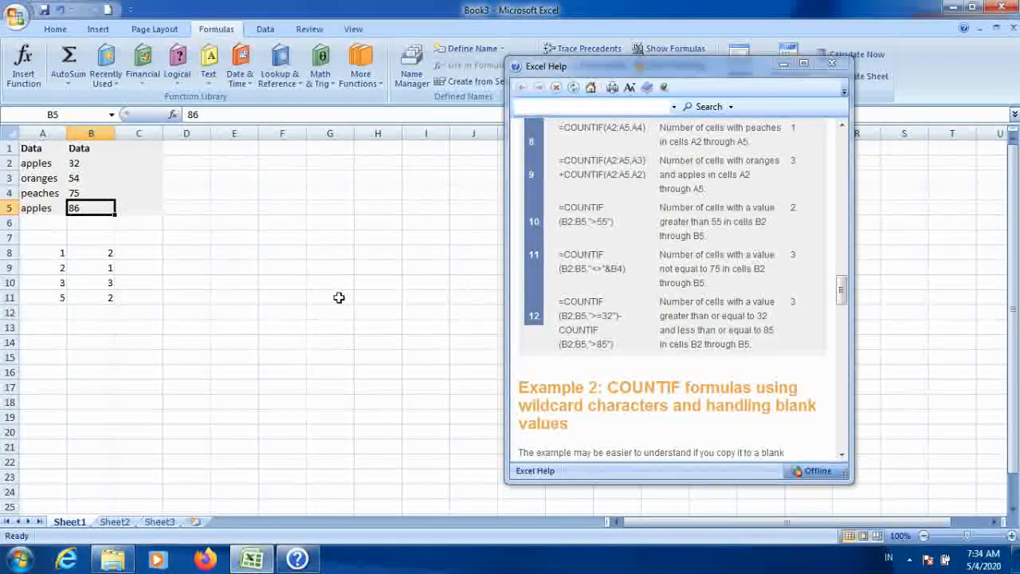
Step: Enter 6 in cell A12
left_click(248, 297)
left_click(47, 313)
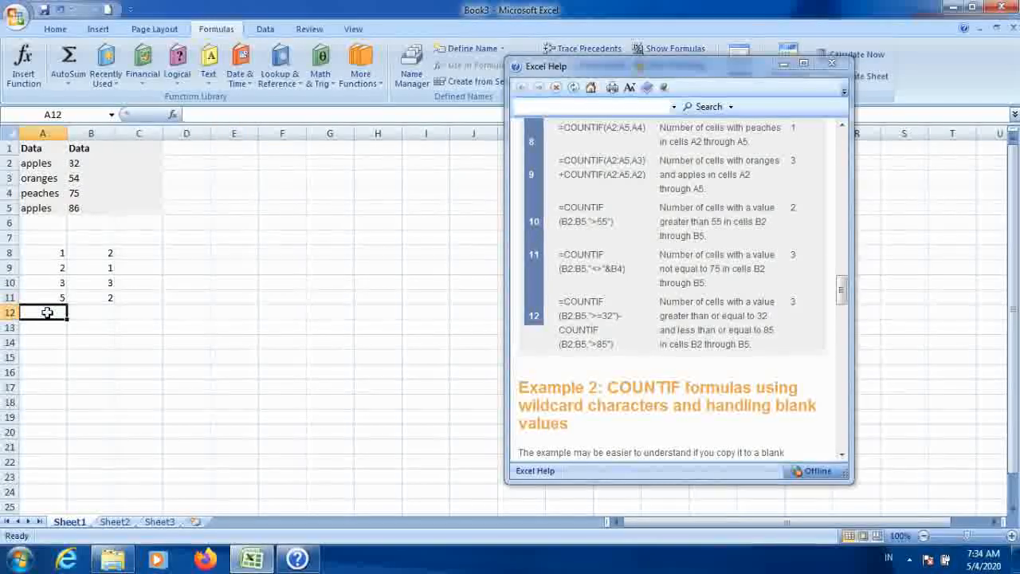
type("6")
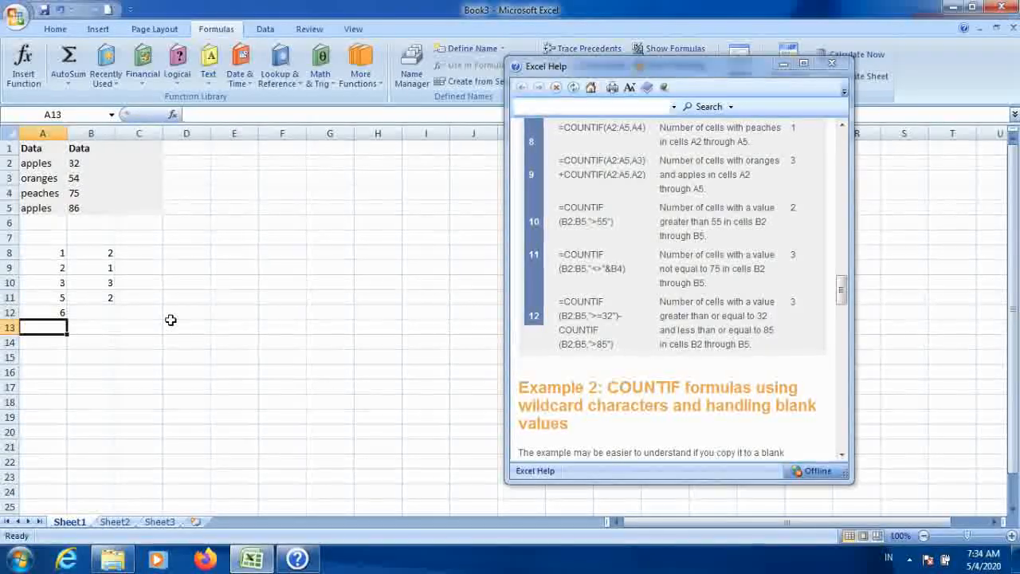
Step: Type the label contoh in cell A7
key("Tab")
key("Up")
key("Up")
key("Left")
key("Up")
key("Up")
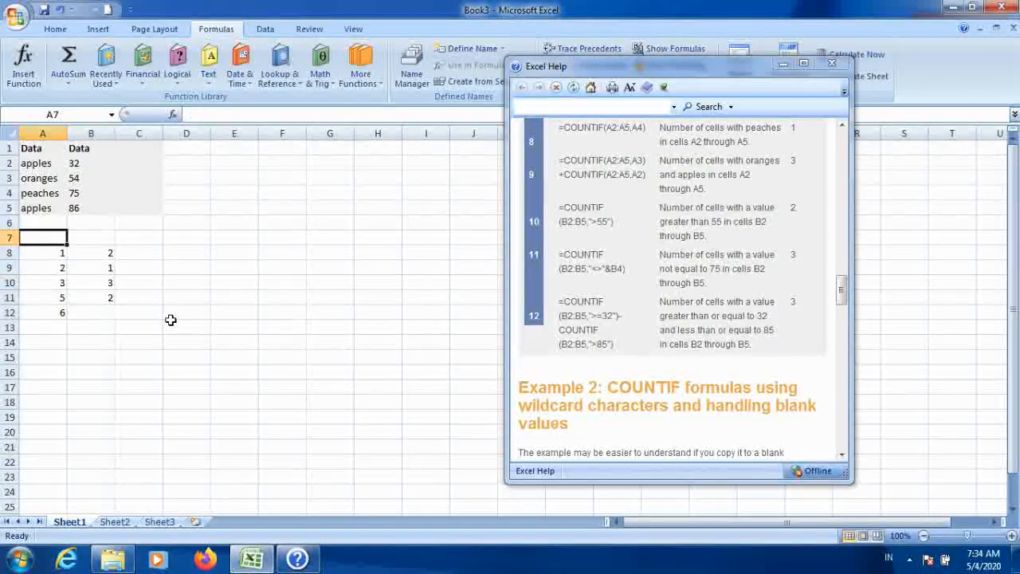
type("co")
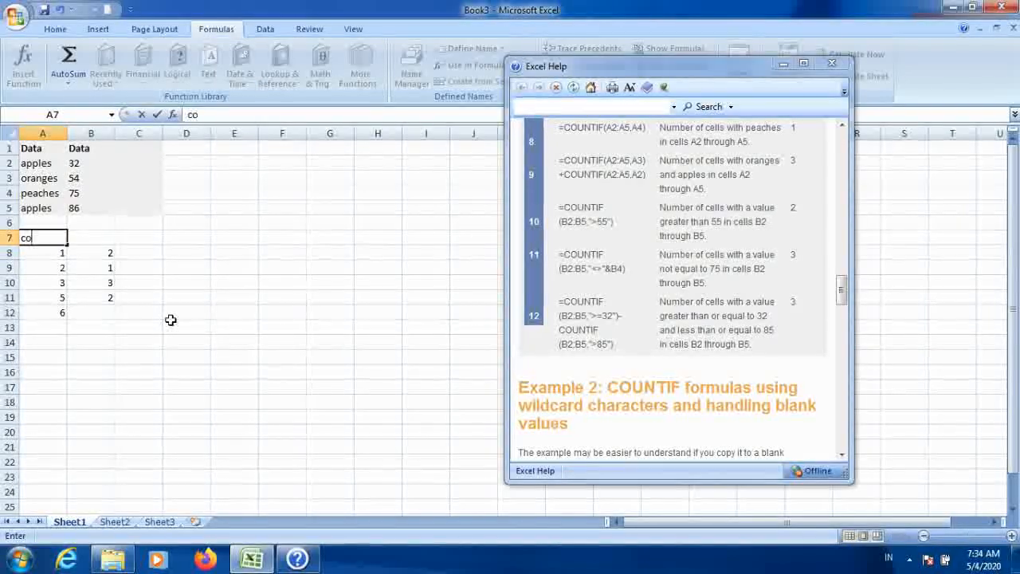
type("ntoh")
key("Return")
Step: Select cell B12 and insert the COUNTIF function from the recently used functions
key("Down")
key("Down")
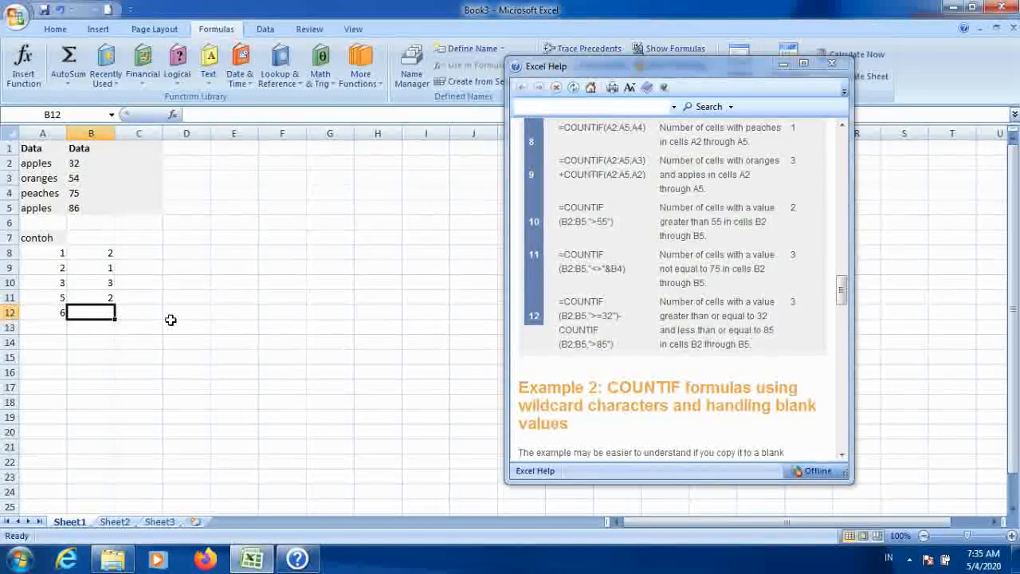
key("Escape")
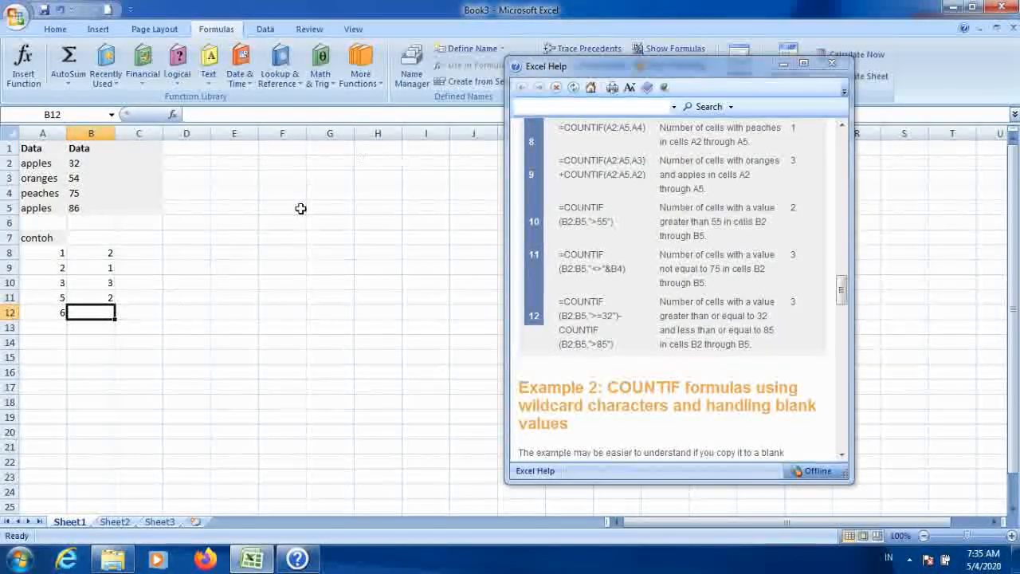
left_click(365, 86)
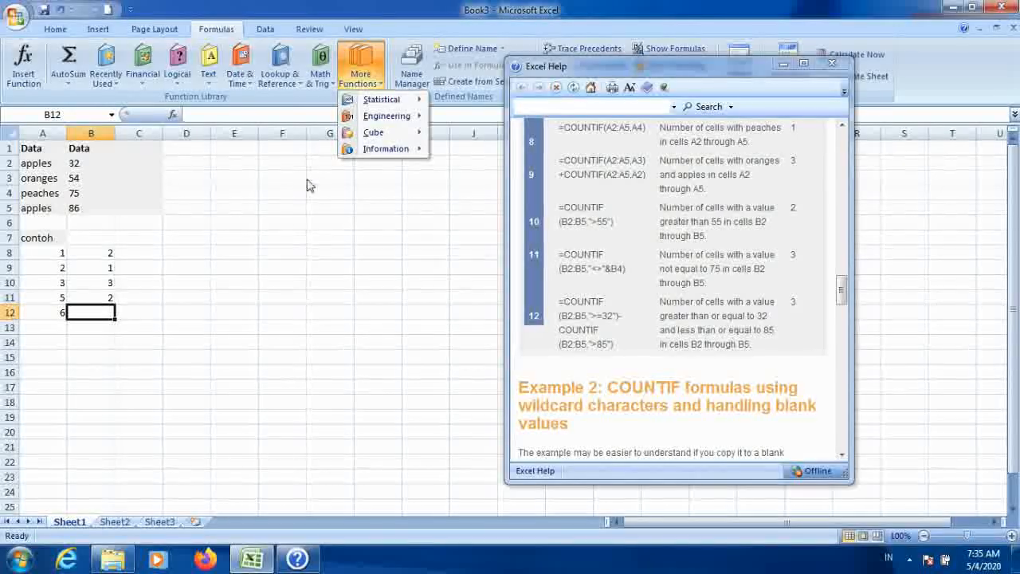
left_click(296, 233)
left_click(106, 72)
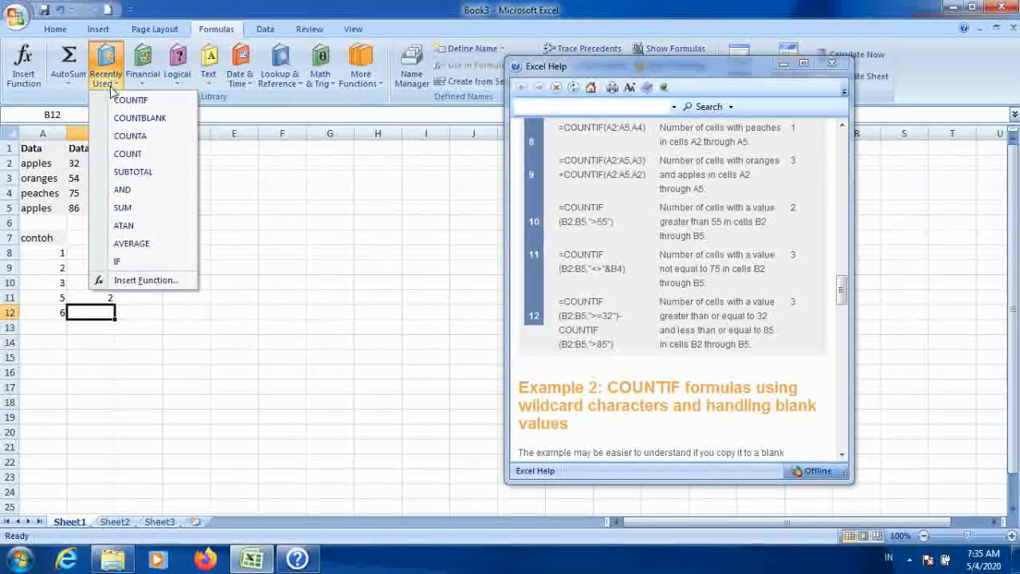
left_click(131, 101)
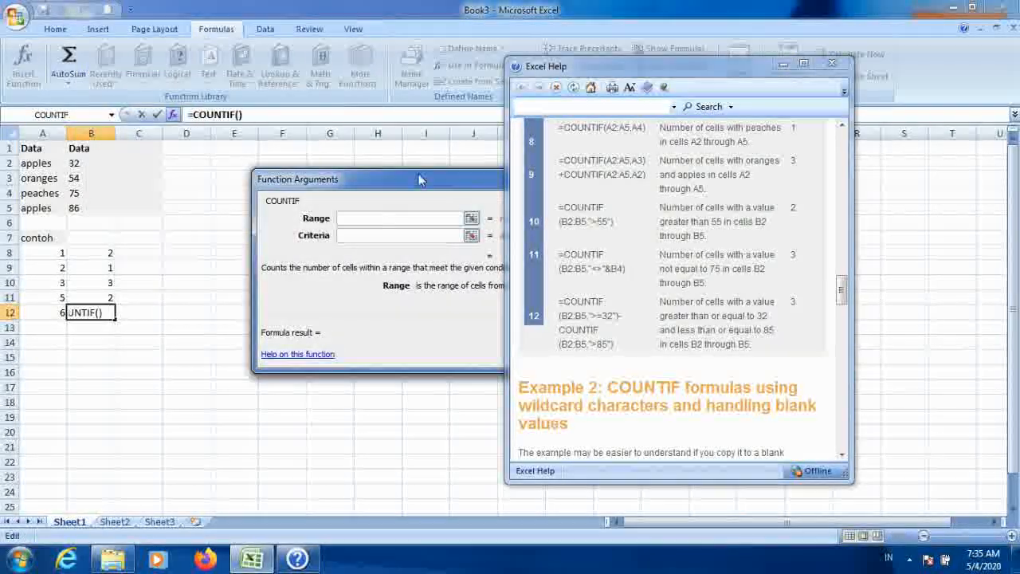
Step: Set the COUNTIF range argument to B2:B5 by selecting the data cells
left_click_drag(412, 192, 328, 316)
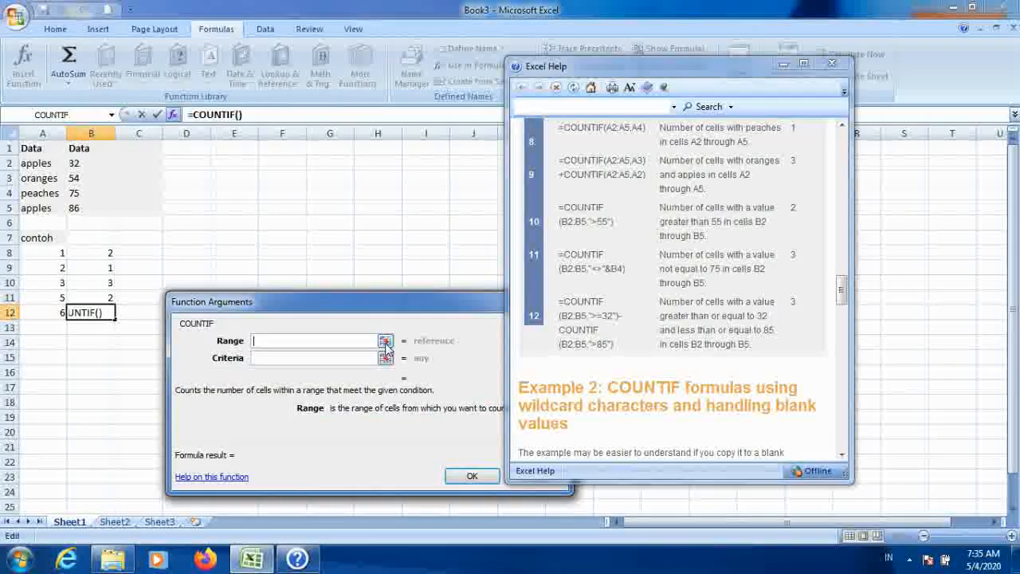
left_click(385, 339)
left_click_drag(87, 166, 90, 206)
left_click_drag(343, 306, 212, 108)
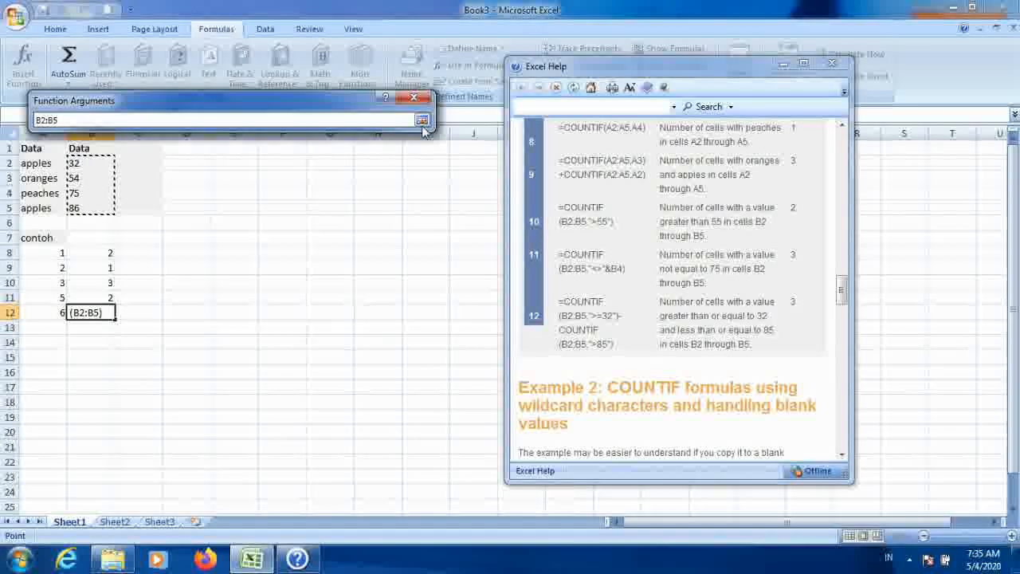
left_click(426, 121)
Step: Enter the criteria "<>"&B4 and confirm the COUNTIF formula in B12
left_click_drag(269, 112, 452, 149)
left_click_drag(692, 67, 835, 86)
left_click_drag(441, 147, 470, 143)
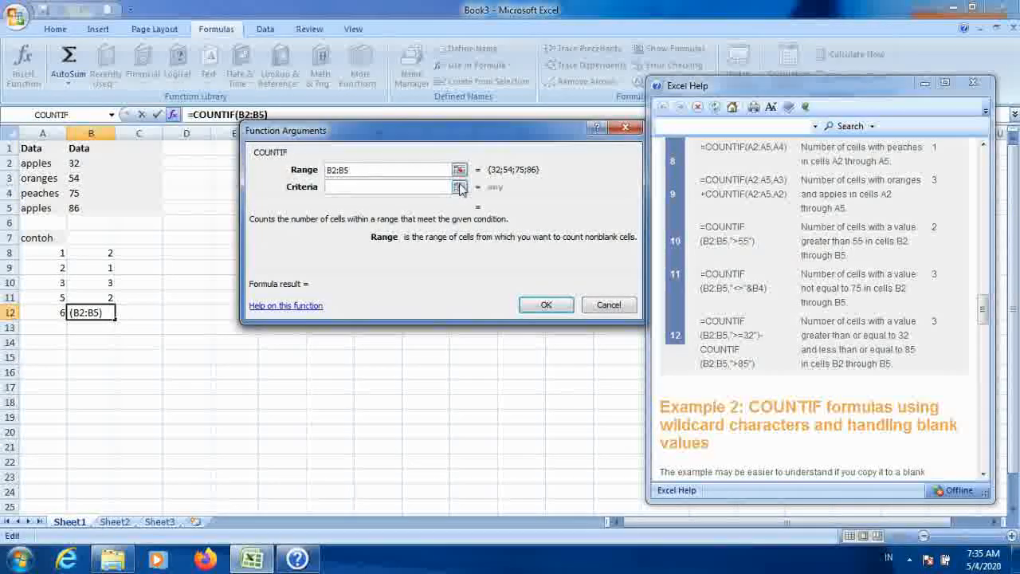
left_click(386, 187)
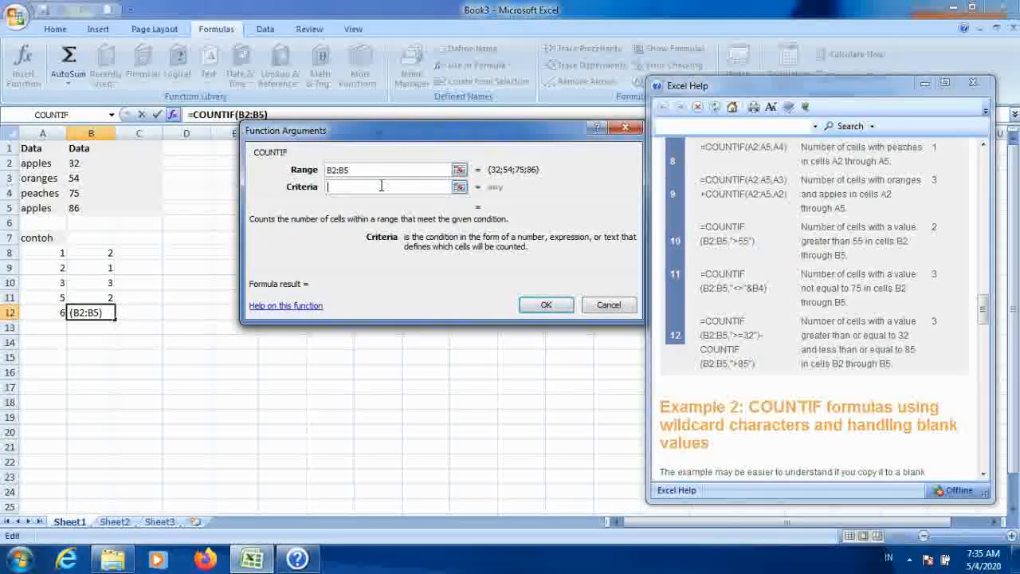
type("\"")
type("<>")
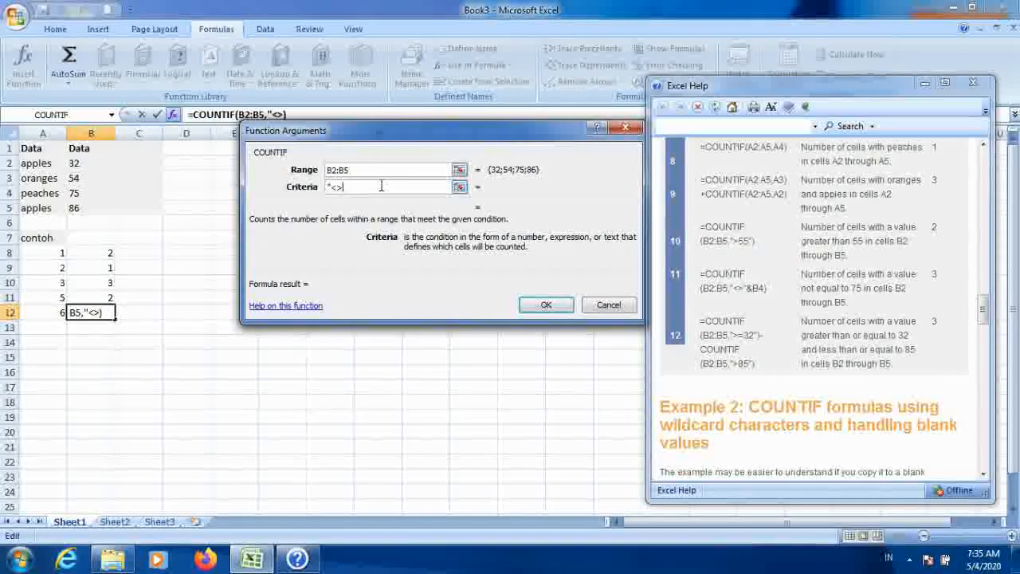
type("\"&B4")
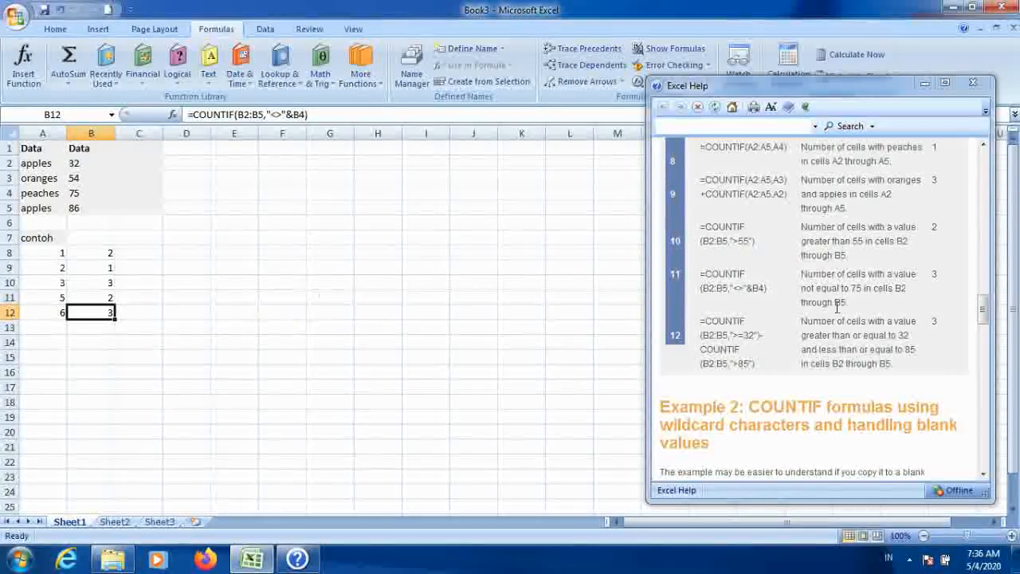
Step: Check the values in the data cells and enter 7 in cell A13
left_click(85, 162)
left_click(77, 176)
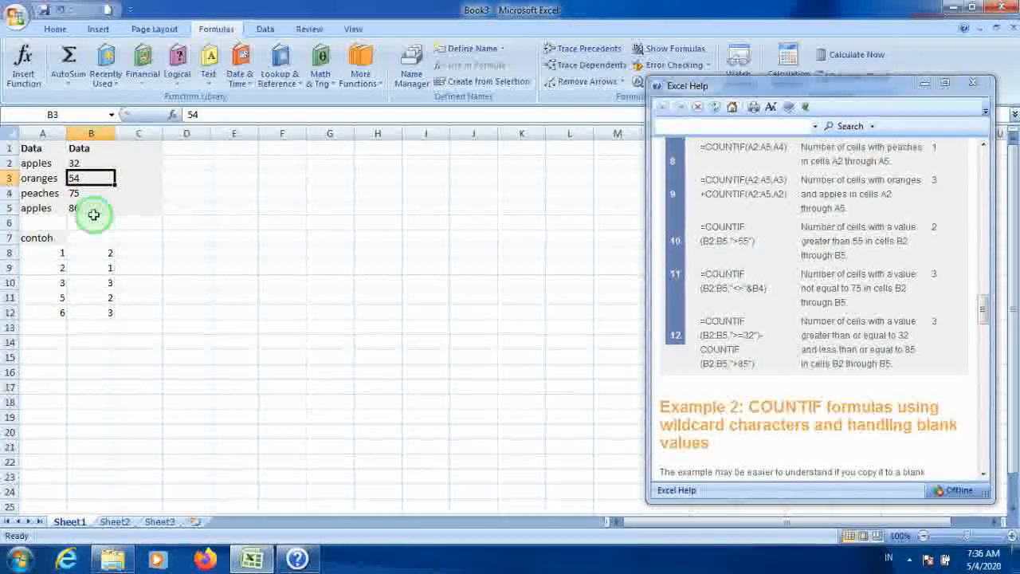
left_click(89, 209)
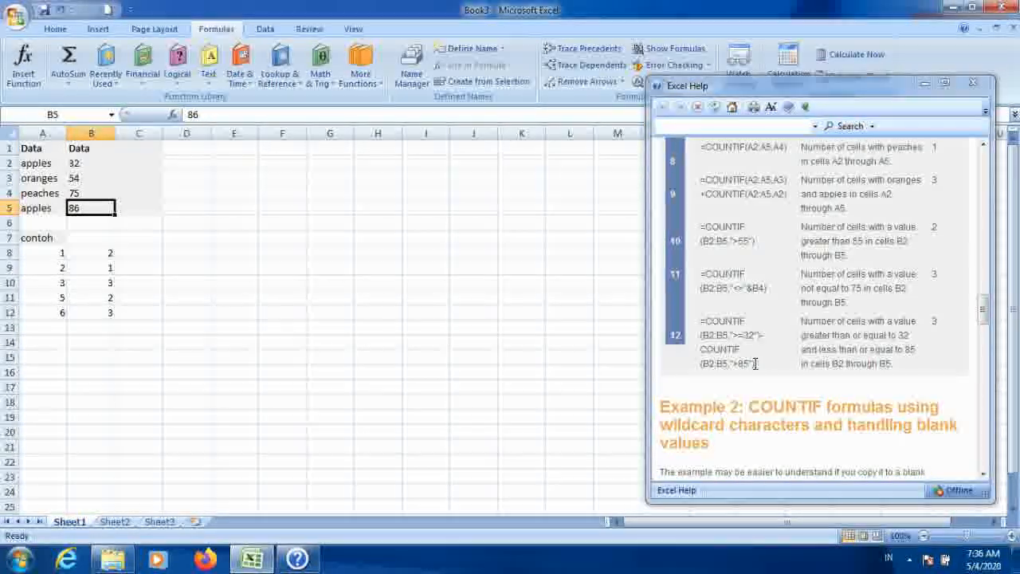
left_click(59, 325)
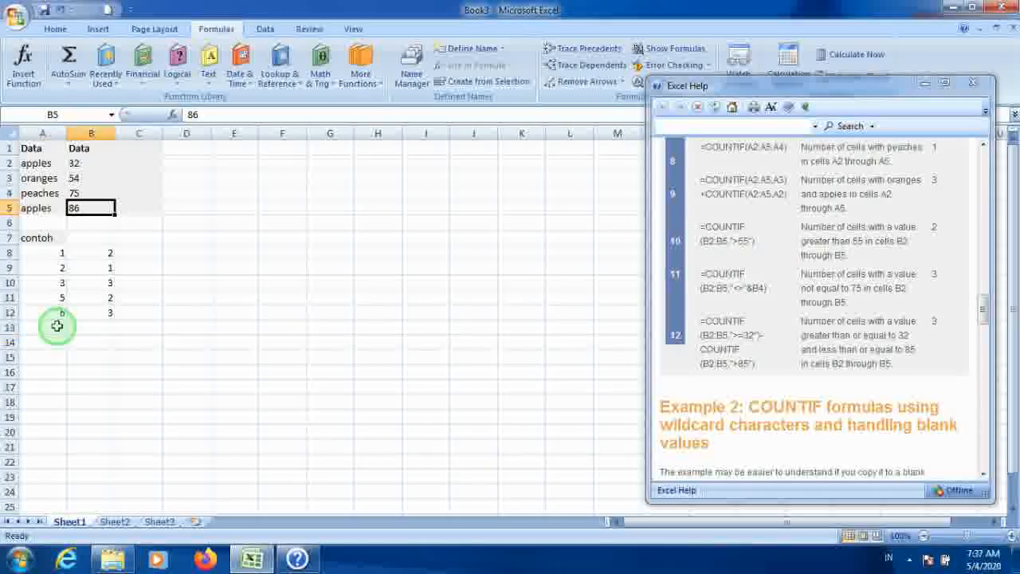
type("7")
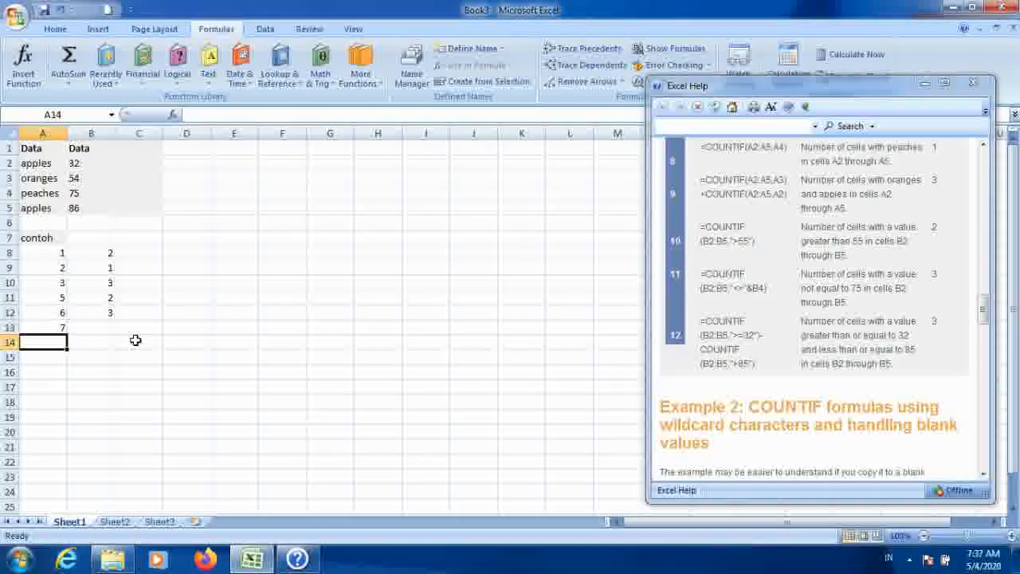
key("Tab")
Step: Start a COUNTIF formula in B13 with the range B2:B5
type("=COUN")
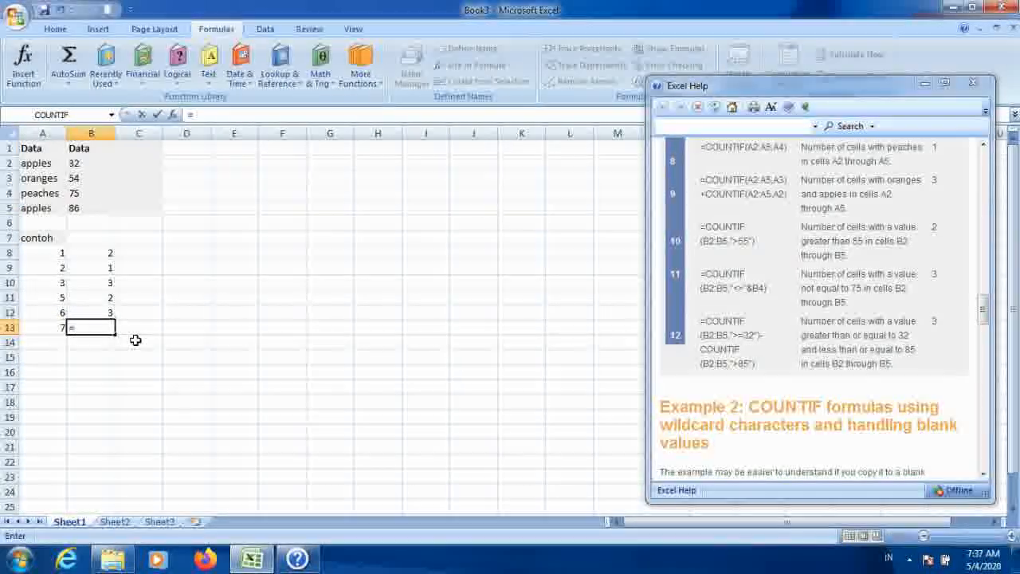
key("Down")
key("Down")
key("Down")
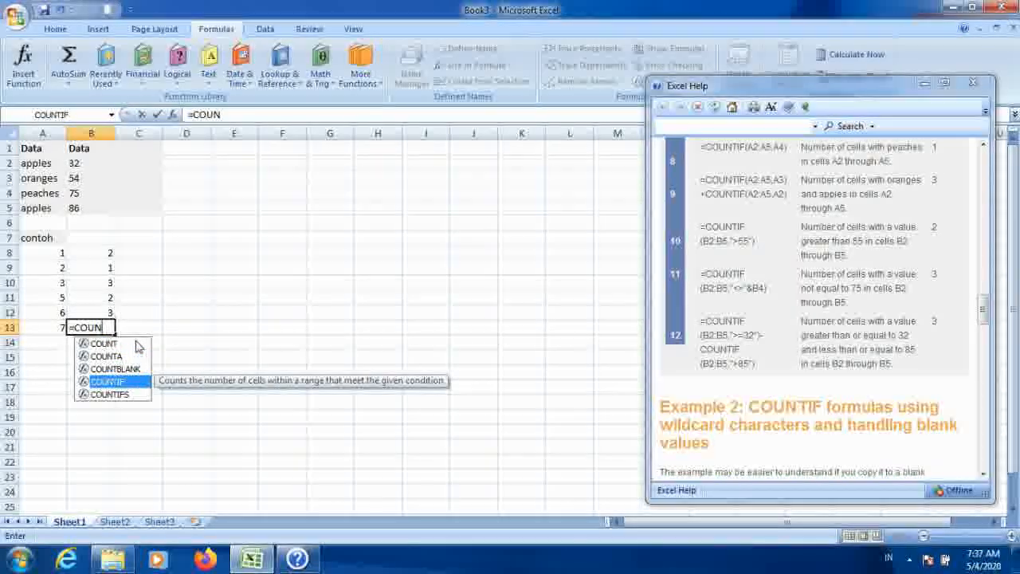
key("Tab")
key("Up")
key("Up")
key("Up")
key("Up")
key("Up")
key("Up")
key("Up")
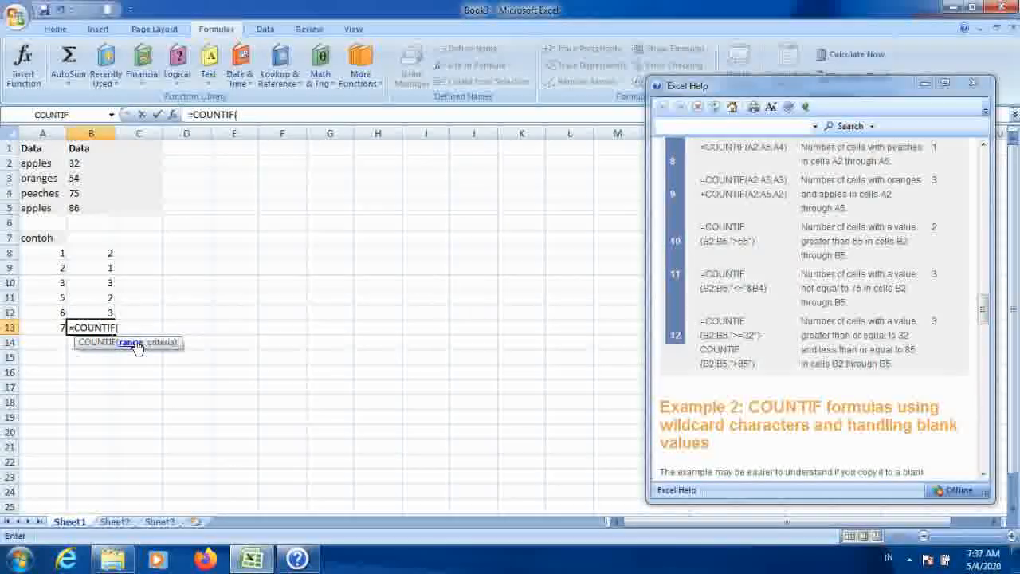
key("Up")
key("Up")
key("Up")
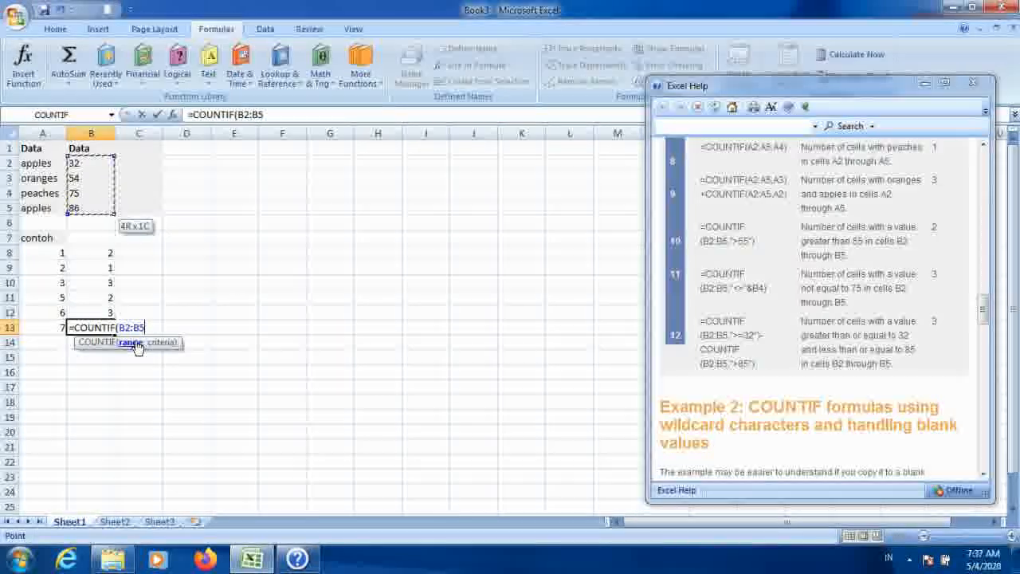
Step: Enter the criteria ">=32" and close the first COUNTIF
type("\">")
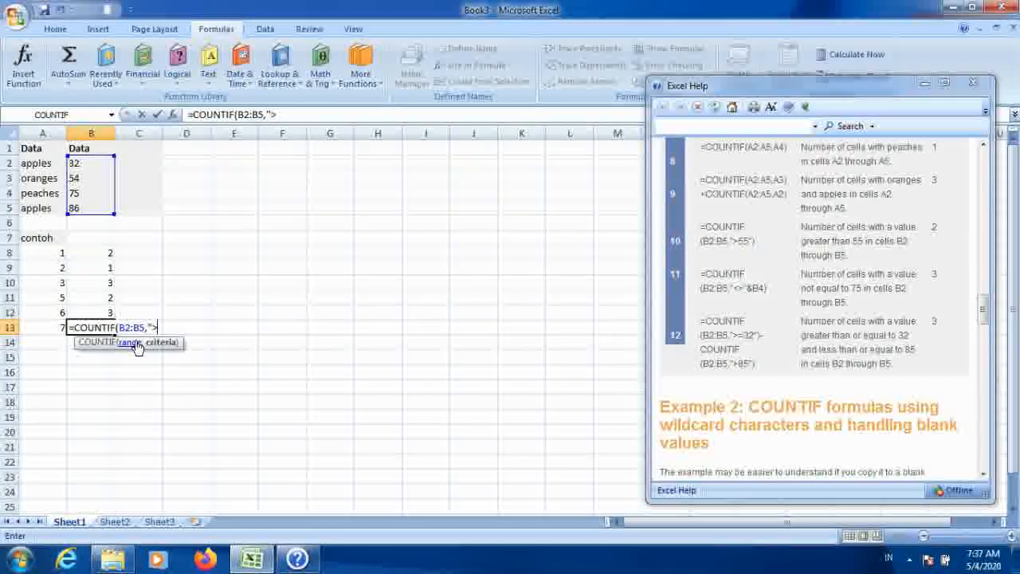
type("=32\"")
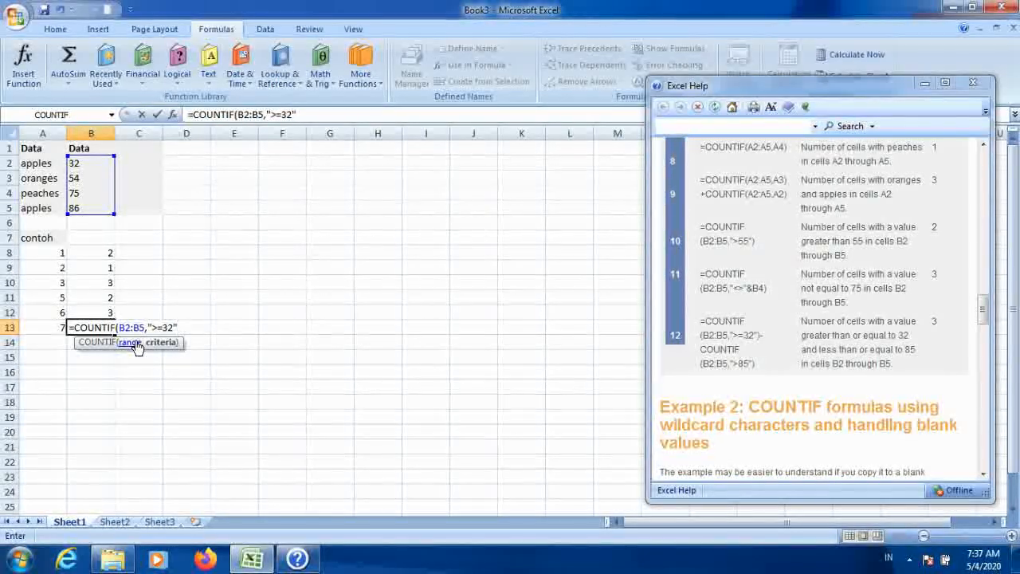
type(")")
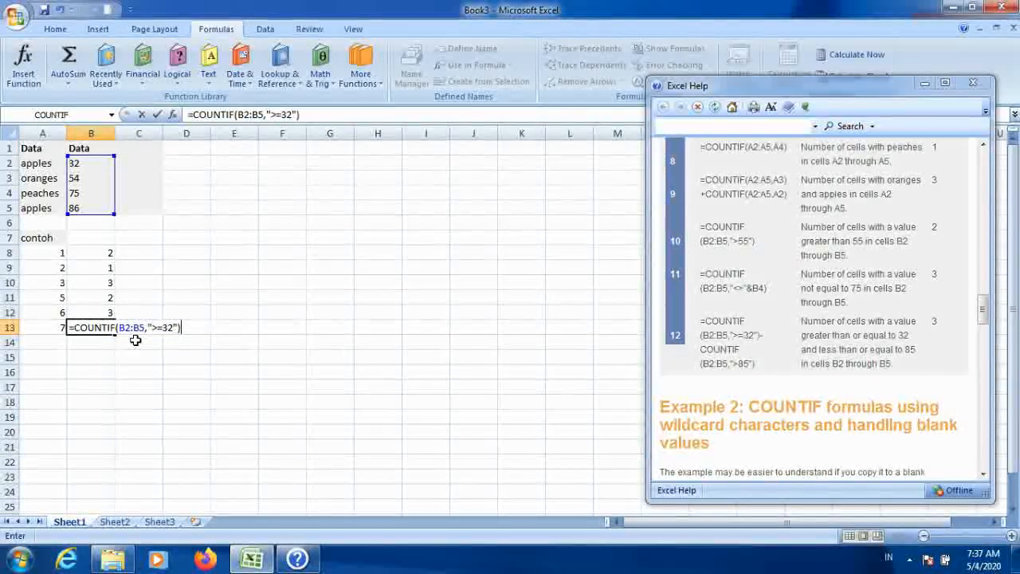
type("-")
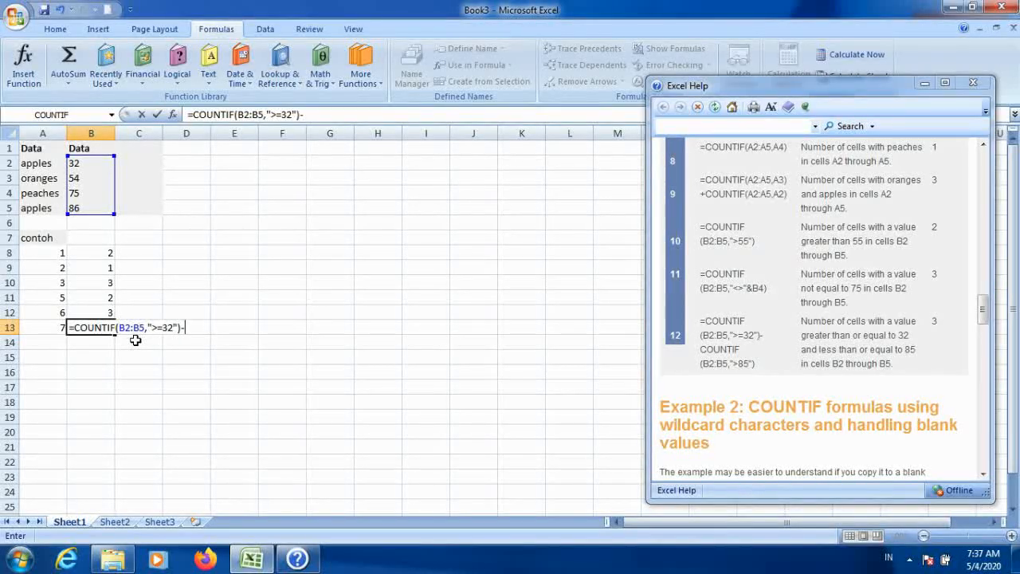
type("COUN")
Step: Subtract a second COUNTIF using the range B2:B5
key("Down")
key("Down")
key("Down")
key("Tab")
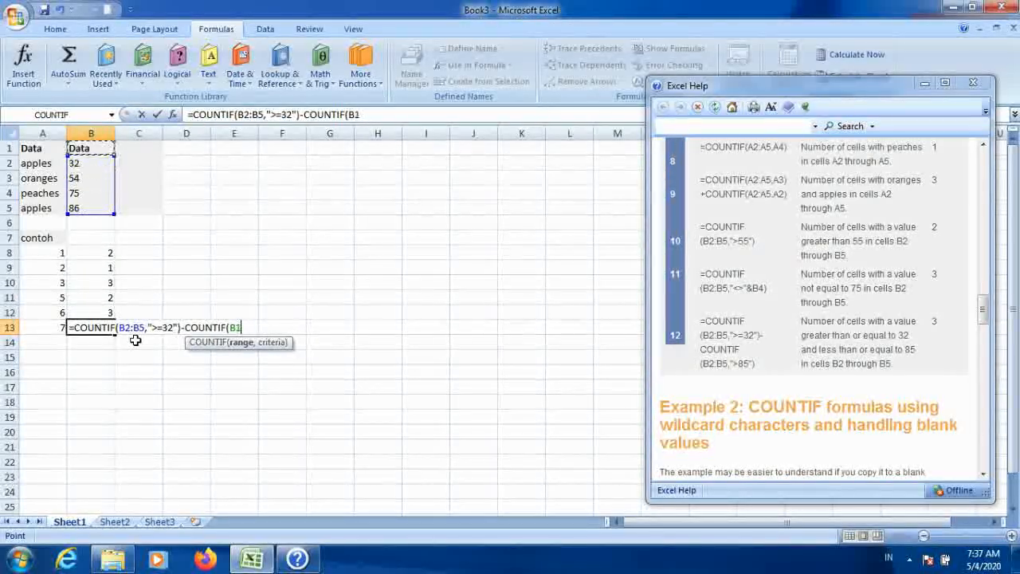
key("shift+Down")
key("shift+Down")
key("shift+Down")
key("shift+Down")
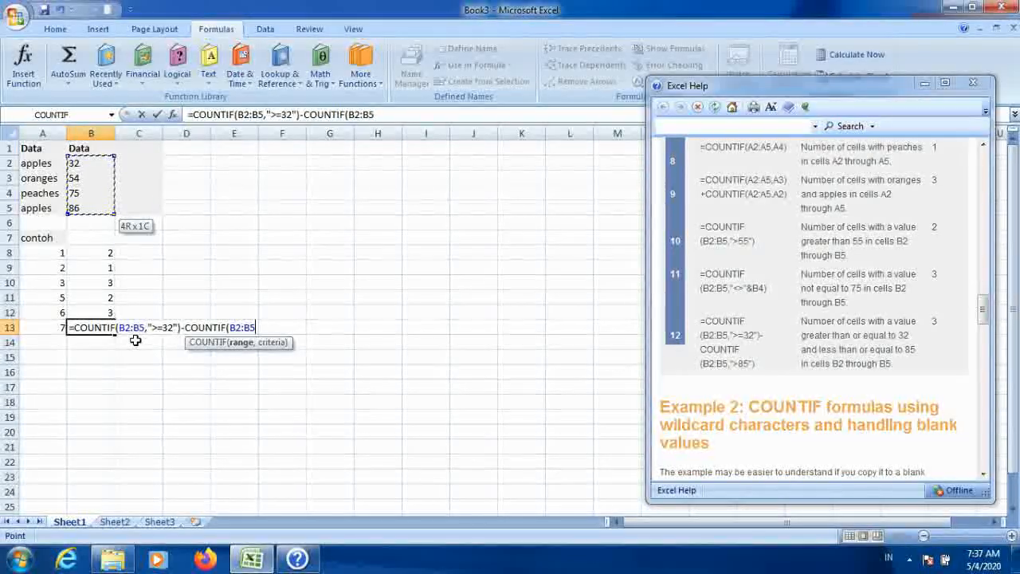
key("Down")
key("Down")
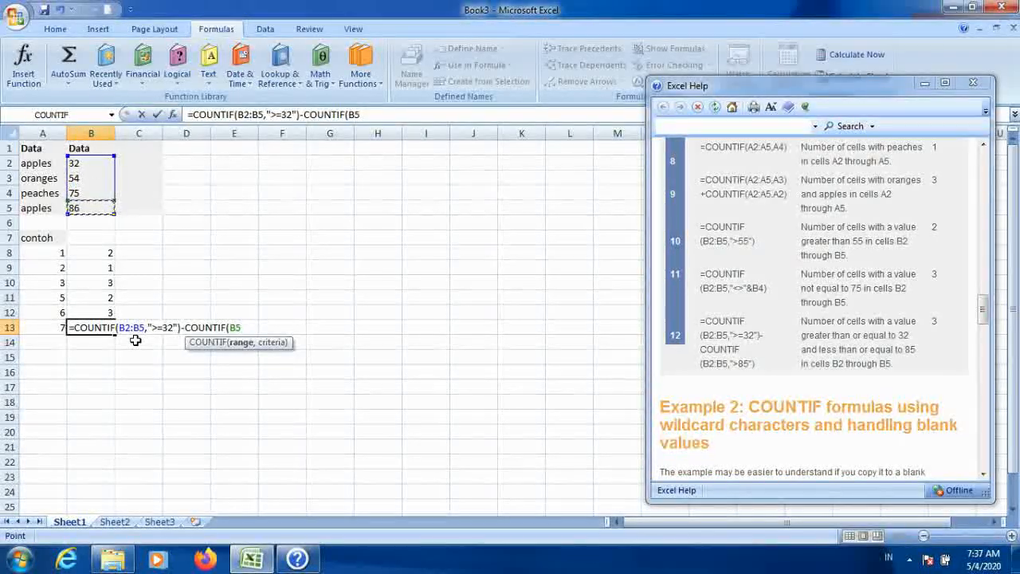
key("Up")
key("Up")
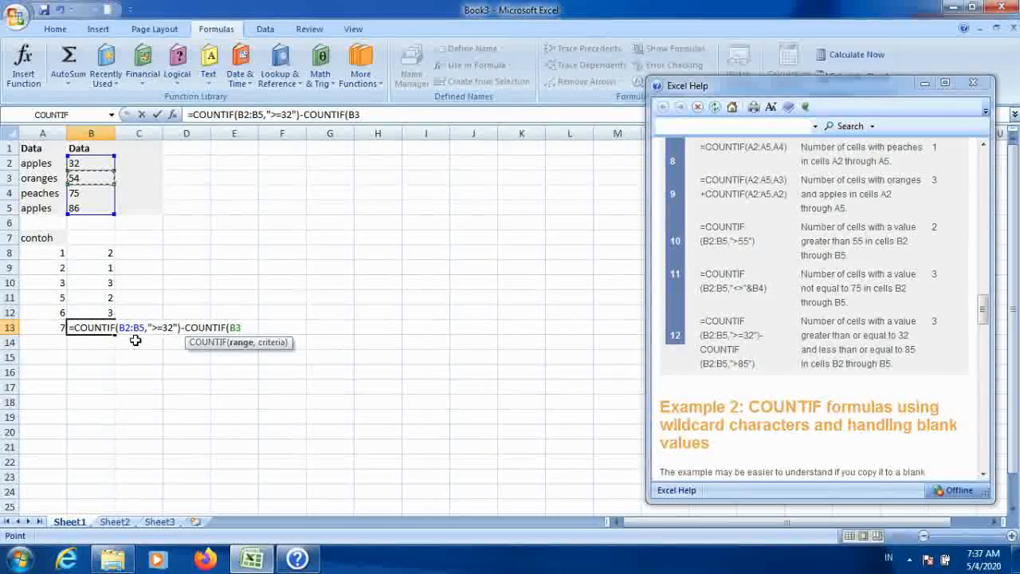
key("Up")
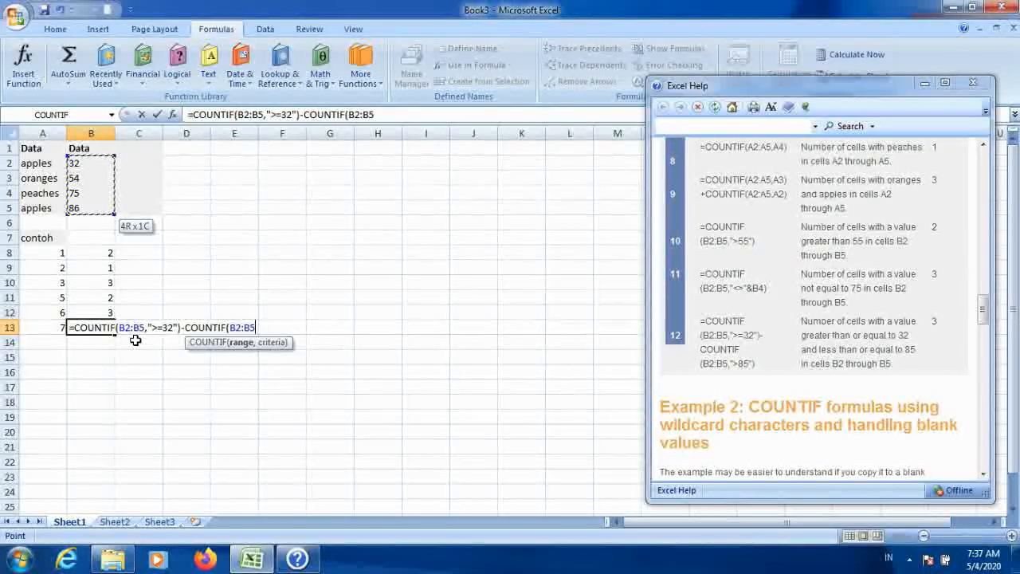
Step: Enter the second criteria >85 without its opening quote, confirm the formula and accept the suggested correction
type(",")
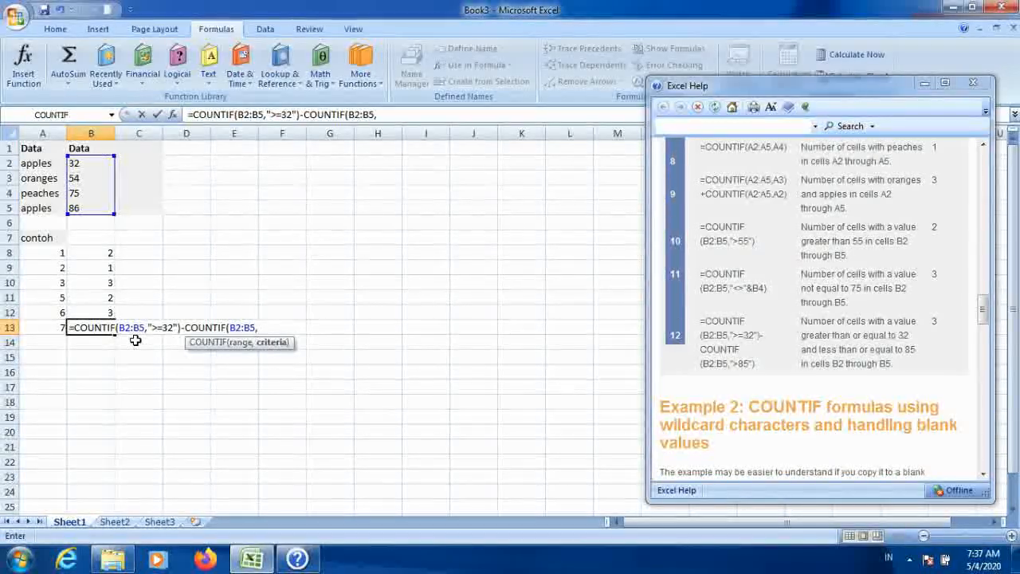
type("\">85")
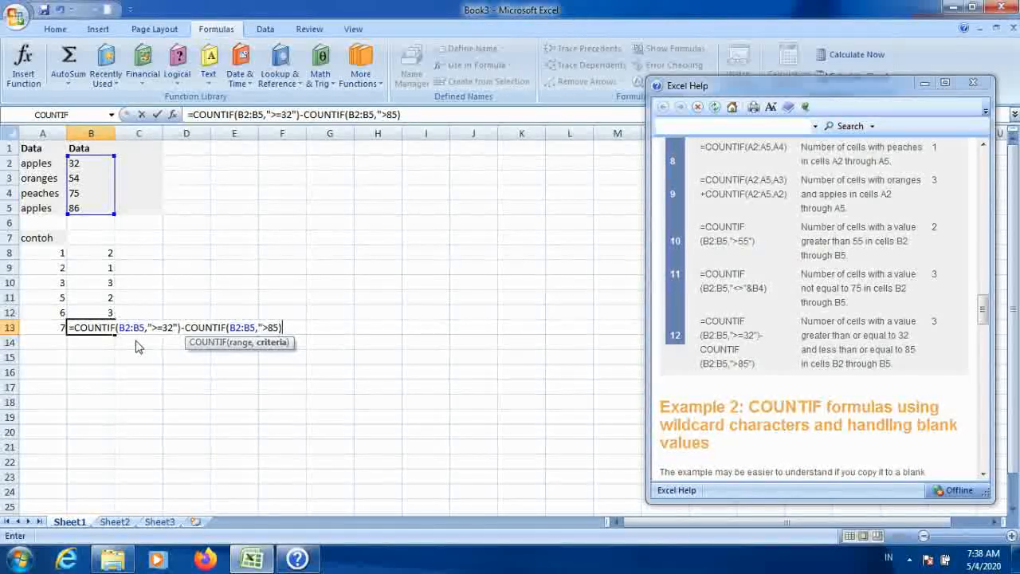
key("Return")
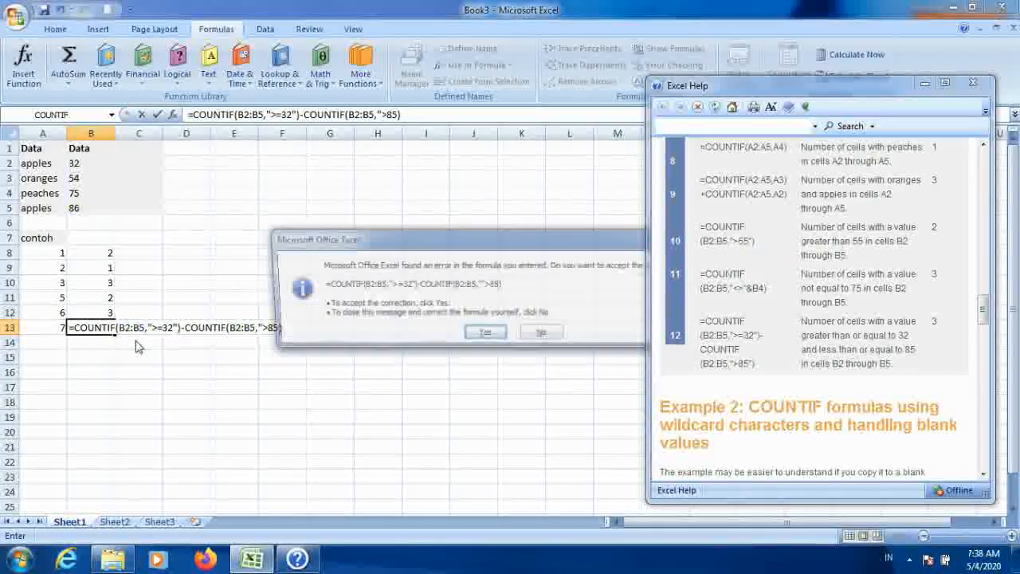
key("Return")
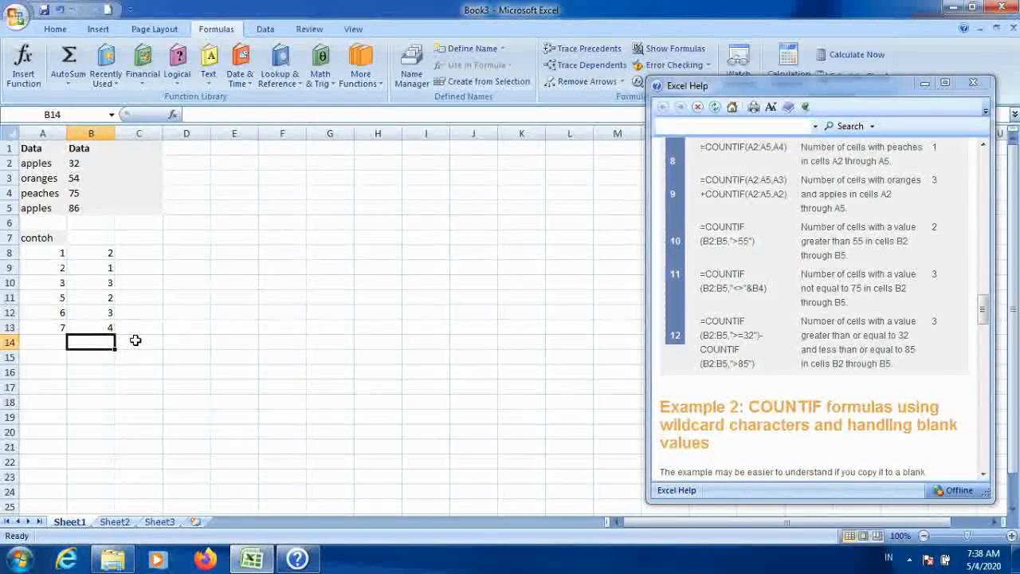
Step: Fix the second criteria in B13 to ">85" with correct quotation marks and confirm the formula
left_click(391, 114)
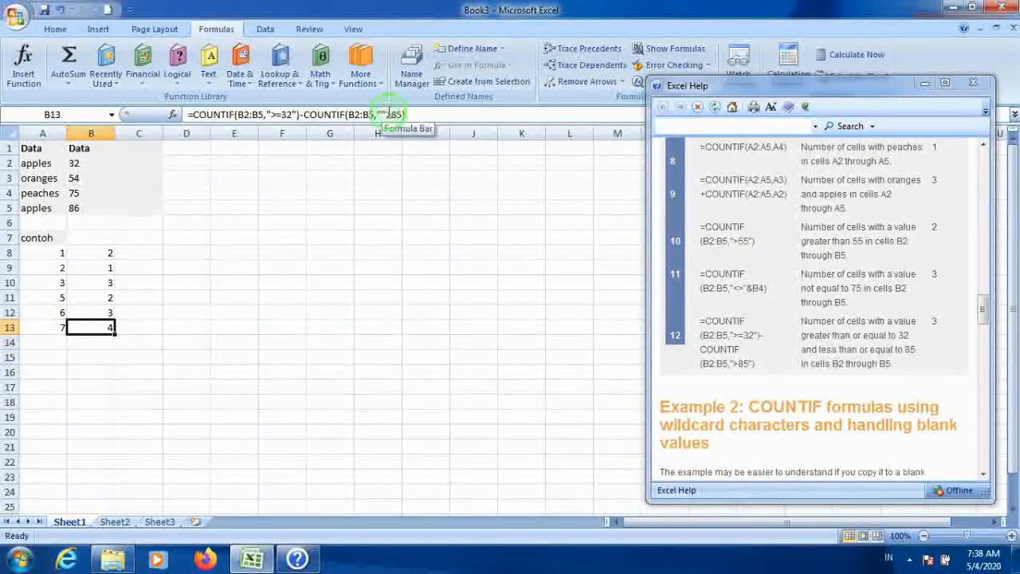
key("BackSpace")
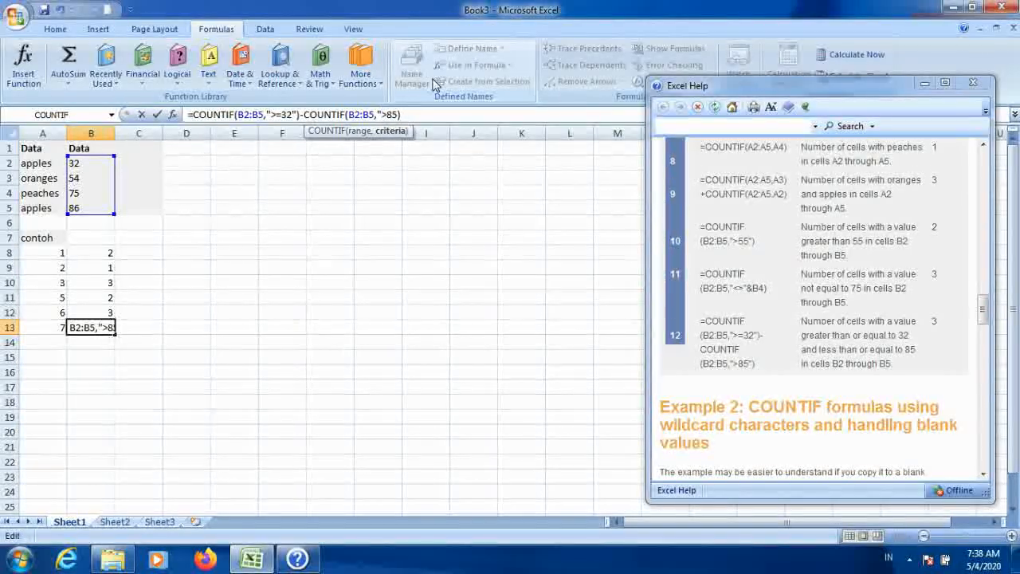
left_click(397, 114)
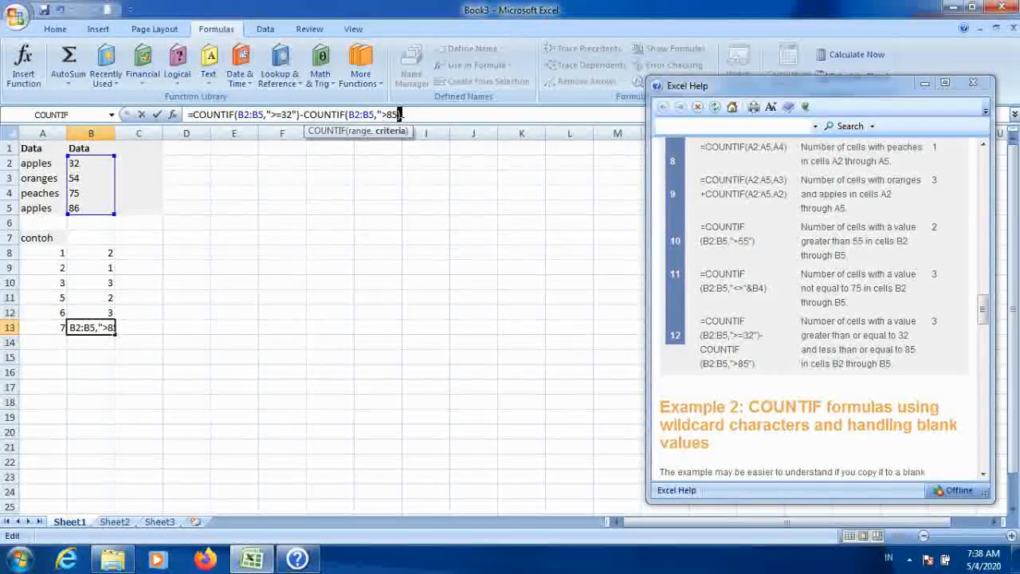
type(")")
key("Left")
type("\"")
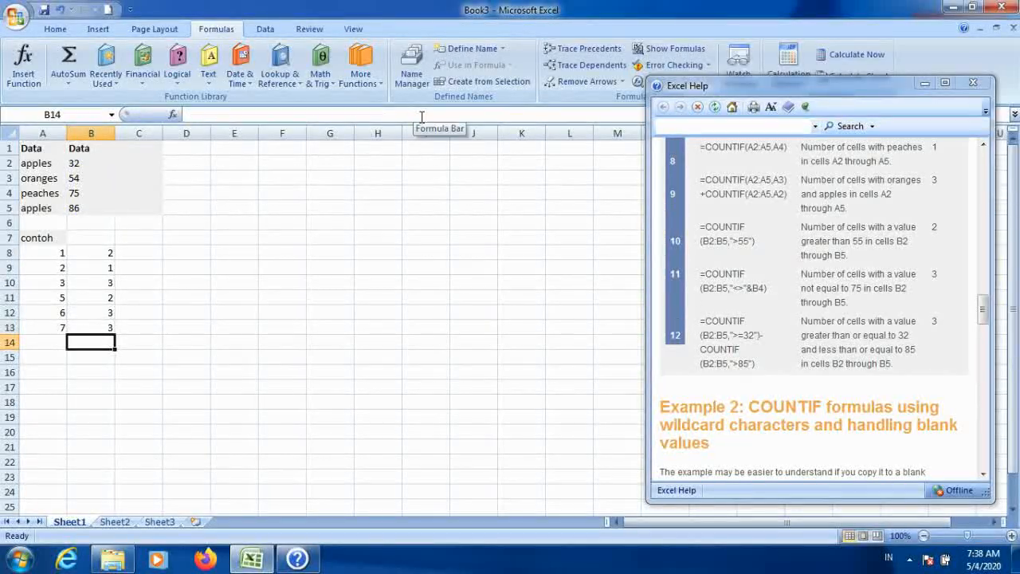
key("Up")
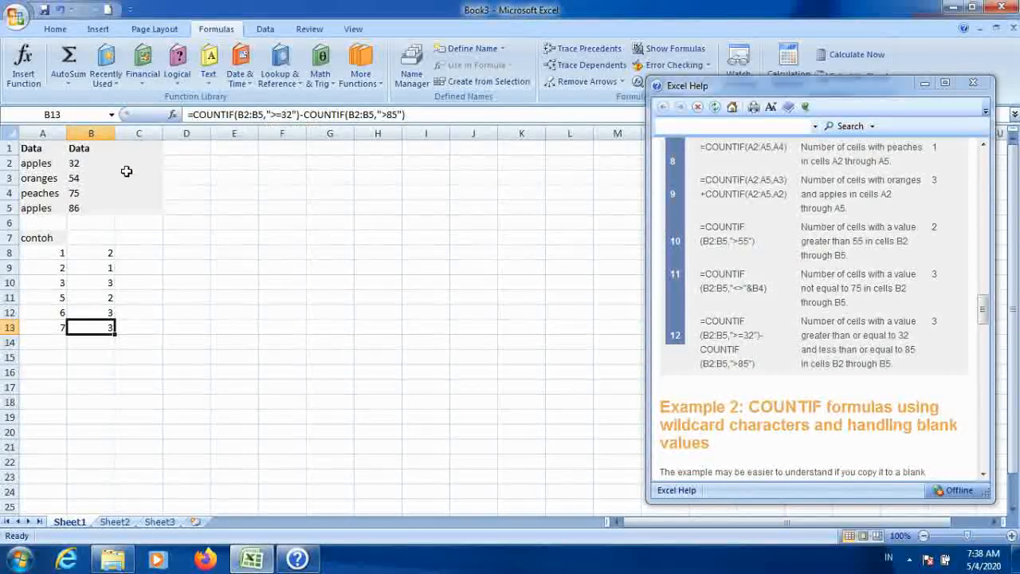
Step: Examine the data values in B2:B5 against the result in B13
left_click(75, 207)
left_click_drag(76, 193, 80, 207)
left_click(83, 207)
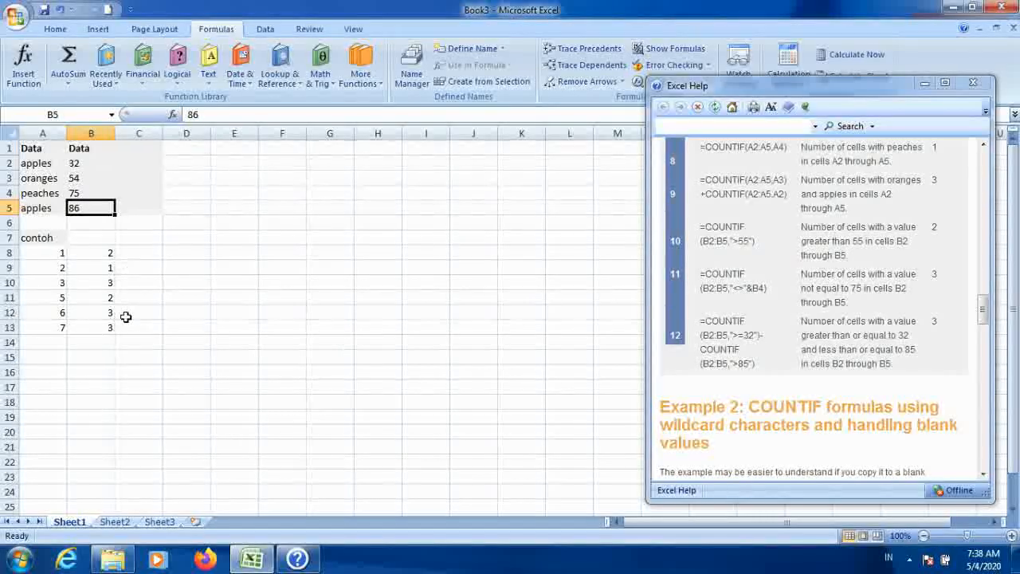
left_click(96, 328)
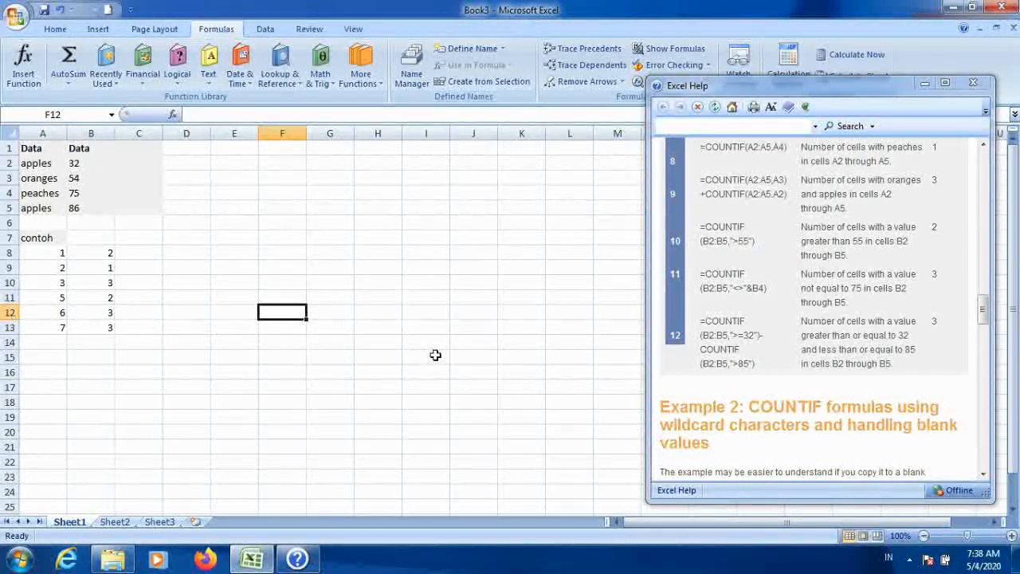
left_click(141, 310)
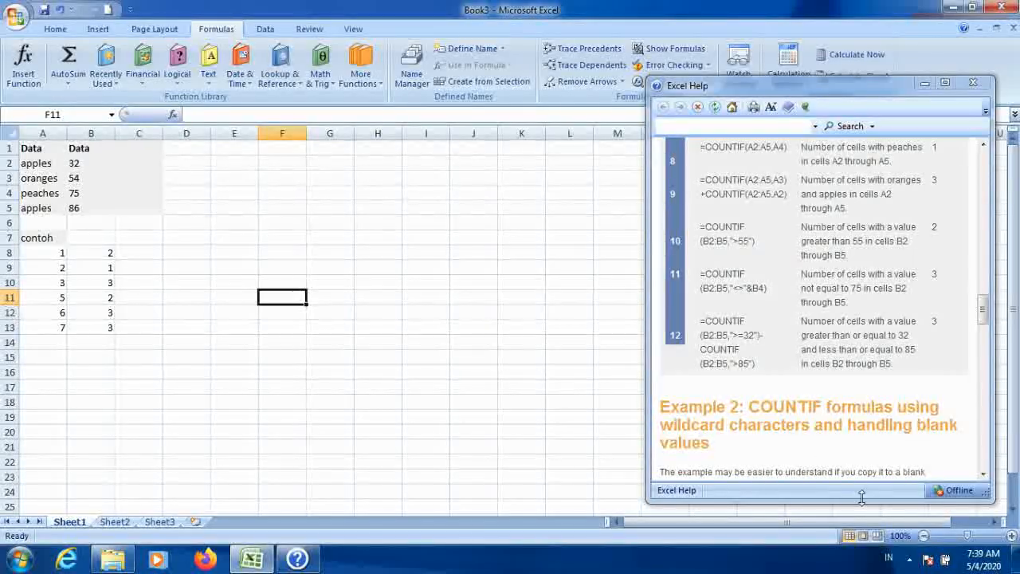
left_click(909, 560)
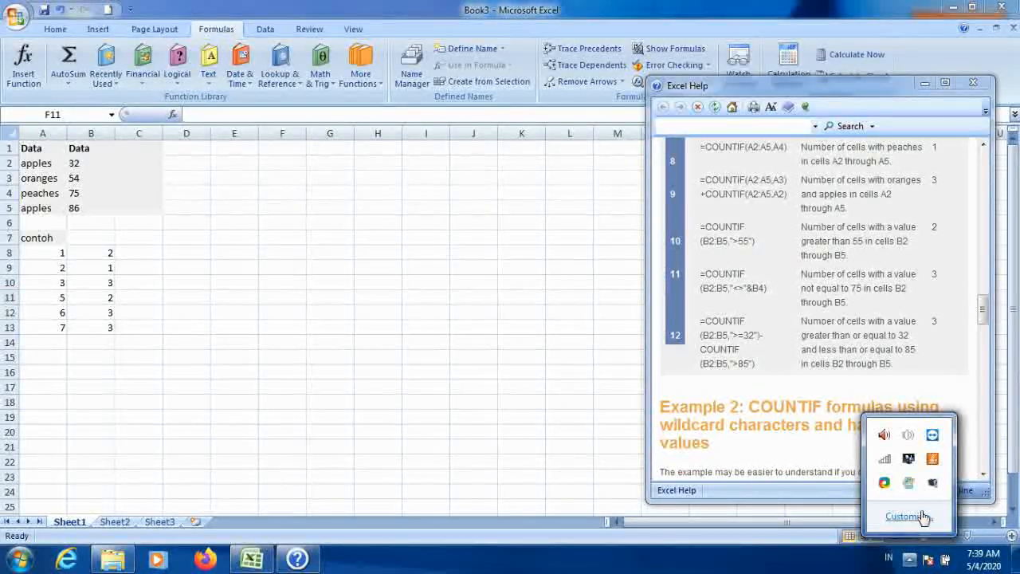
left_click(437, 425)
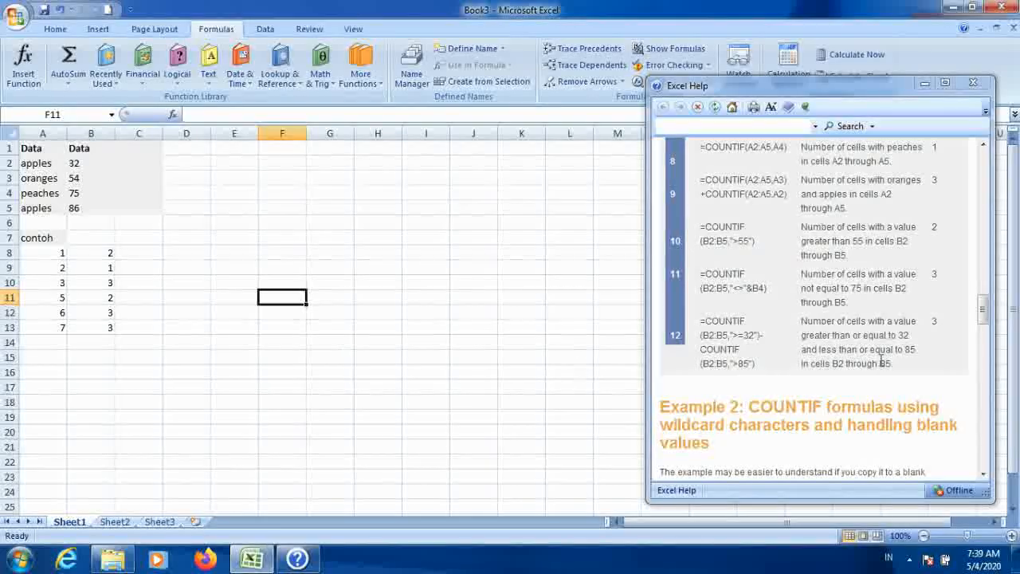
Step: Copy Example 2's sample data from the help window and paste it into A1 of Sheet2
left_click_drag(982, 321, 1008, 389)
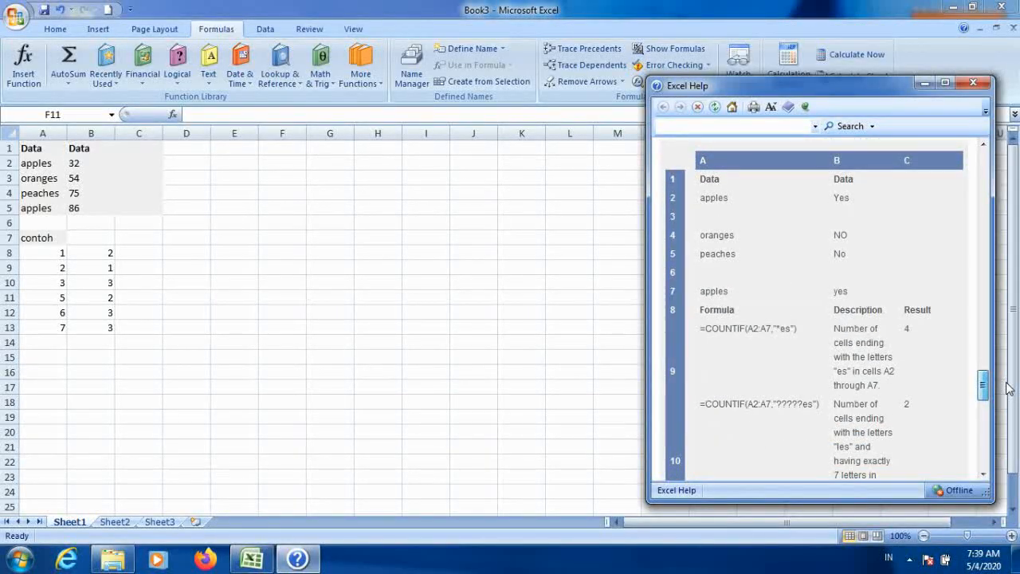
left_click_drag(1008, 388, 1002, 381)
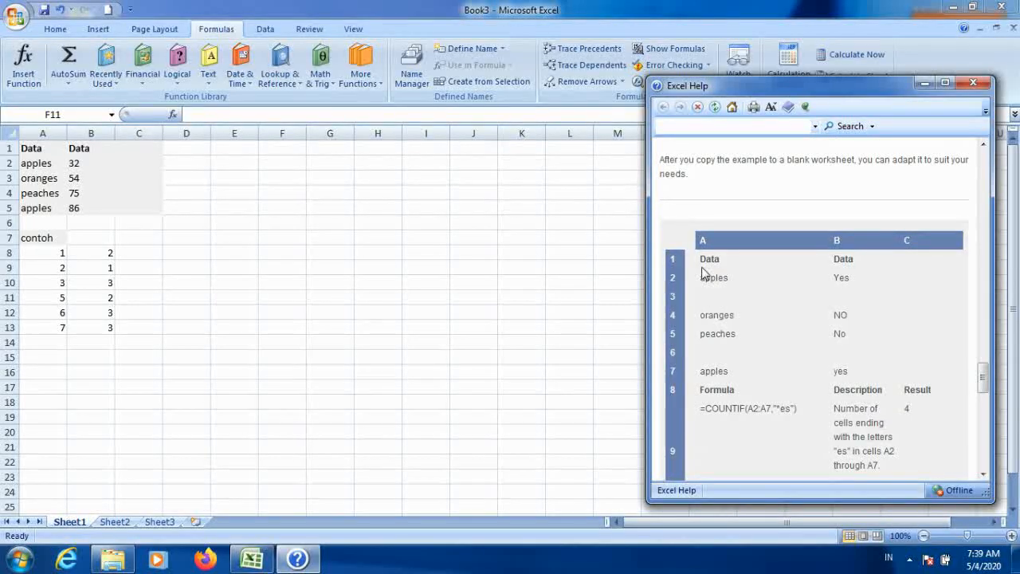
left_click_drag(700, 259, 836, 348)
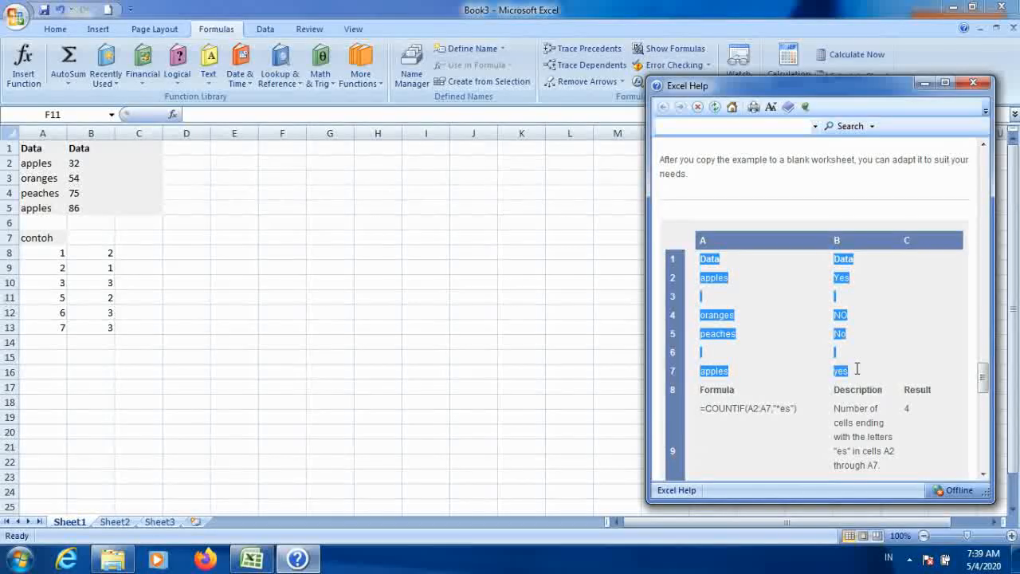
right_click(719, 317)
left_click(748, 329)
left_click(112, 389)
left_click(53, 361)
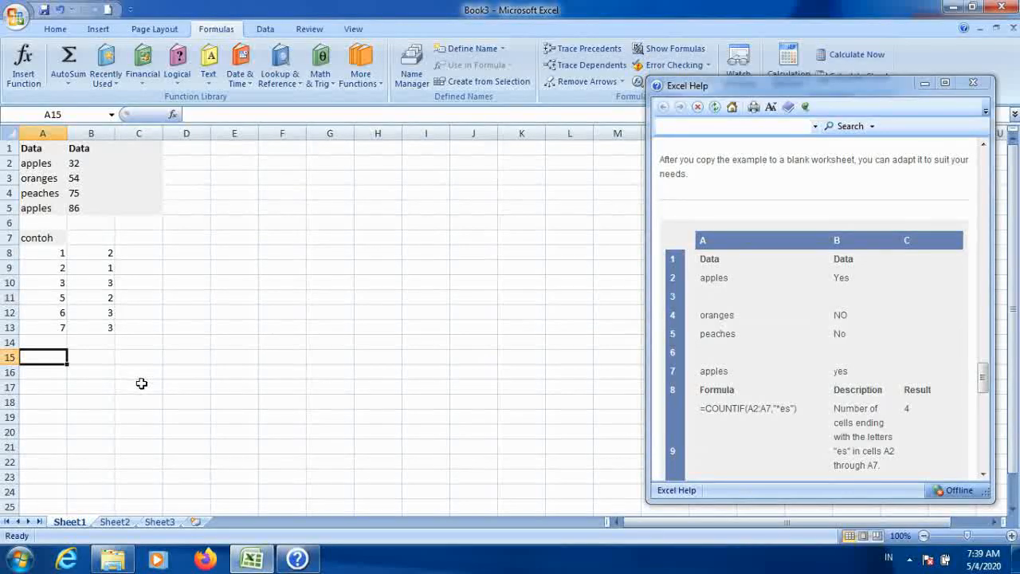
left_click(115, 522)
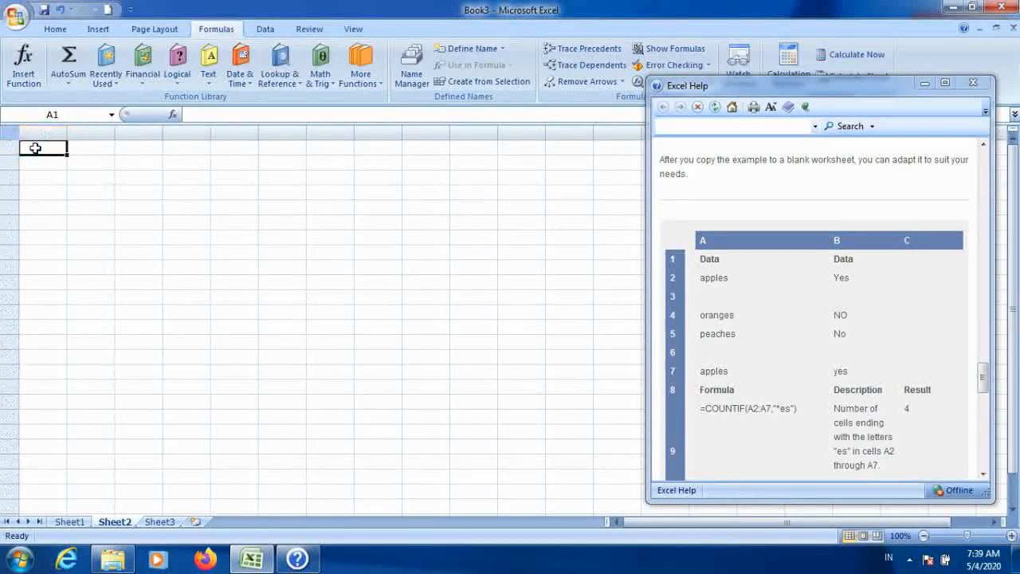
key("ctrl+v")
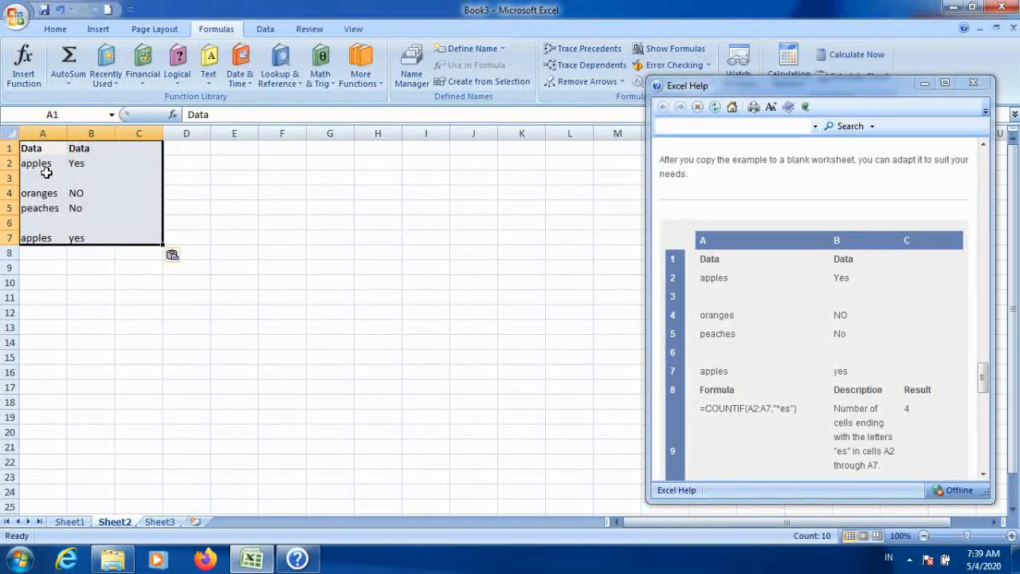
left_click(139, 295)
left_click(41, 272)
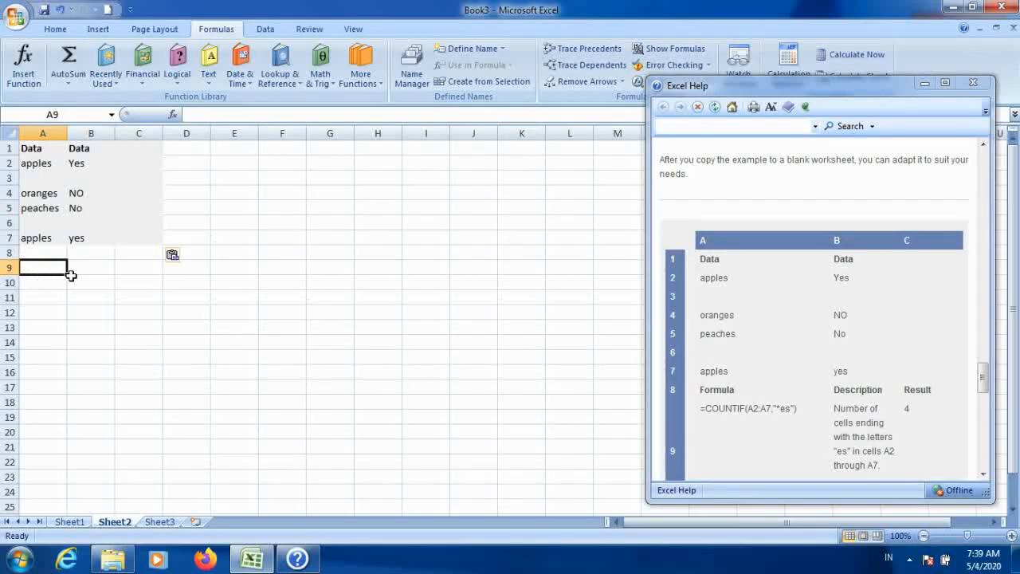
left_click(230, 162)
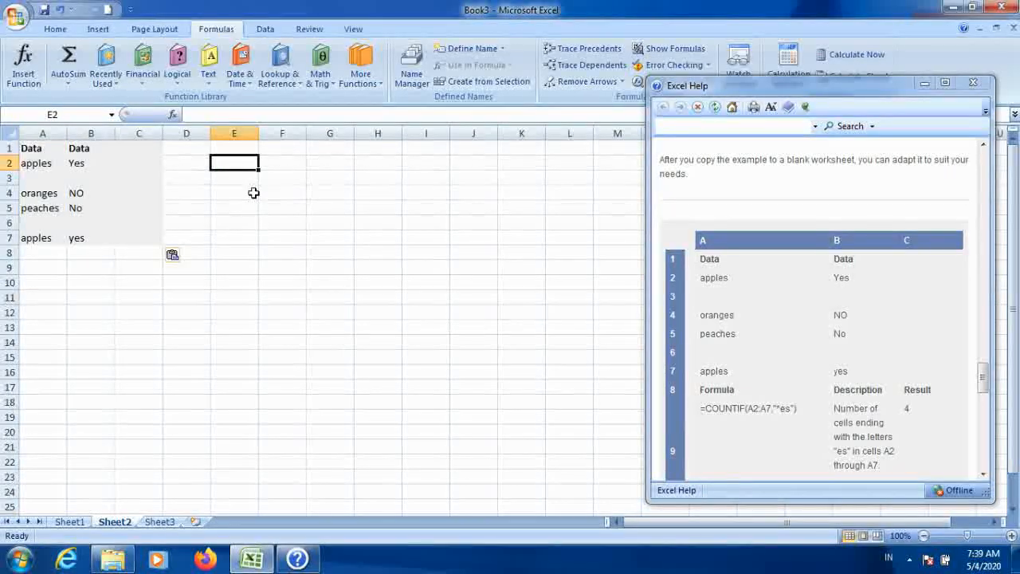
left_click(247, 149)
type("CONOTH")
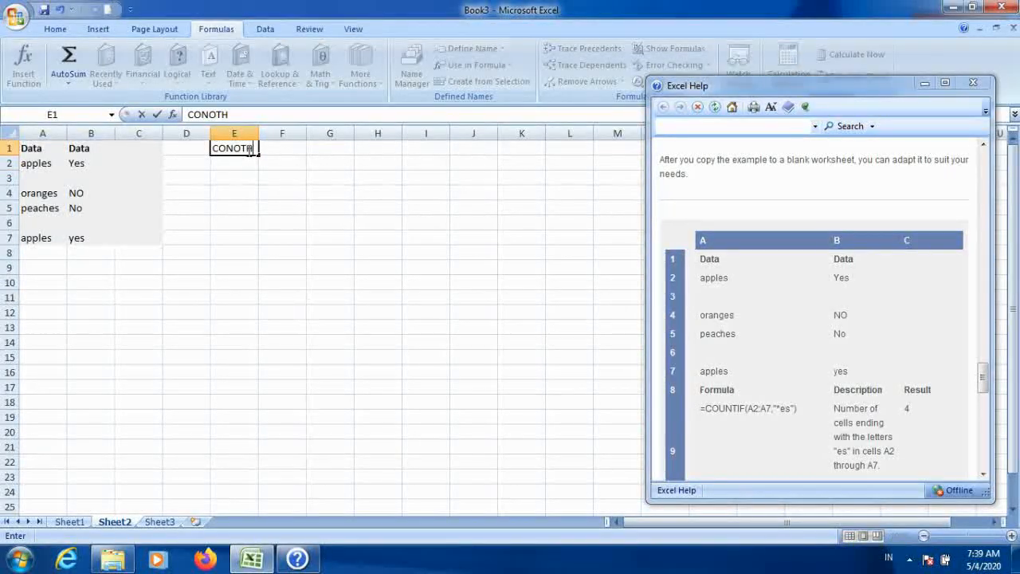
key("Escape")
Step: Label A9 as CONTOH and enter 1 in A10 as the example number
key("Down")
key("Left")
key("Down")
key("Left")
key("Down")
key("Left")
key("Down")
key("Down")
key("Down")
key("Down")
key("Left")
key("Down")
type("CON")
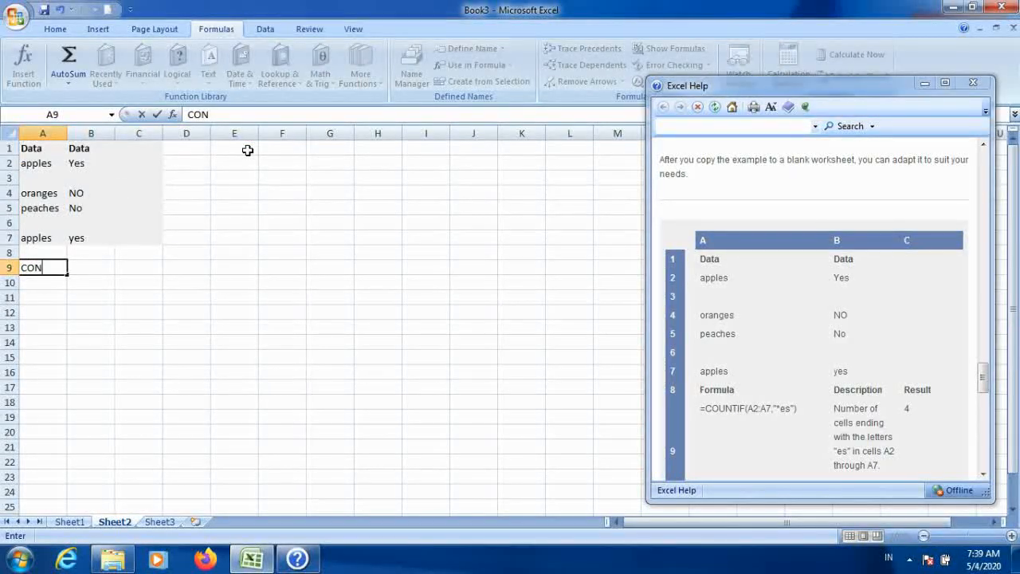
key("Return")
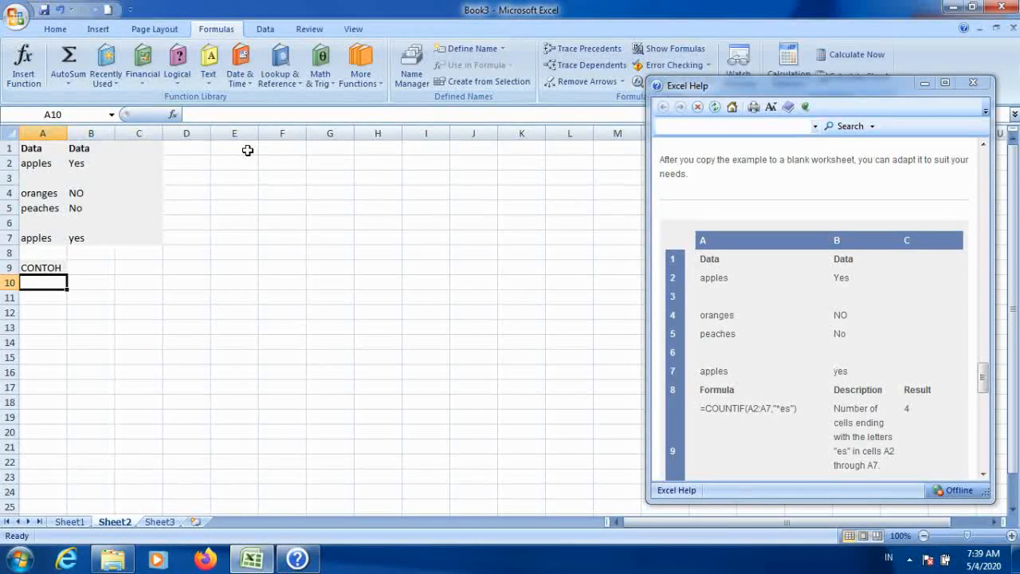
type("1")
left_click(136, 298)
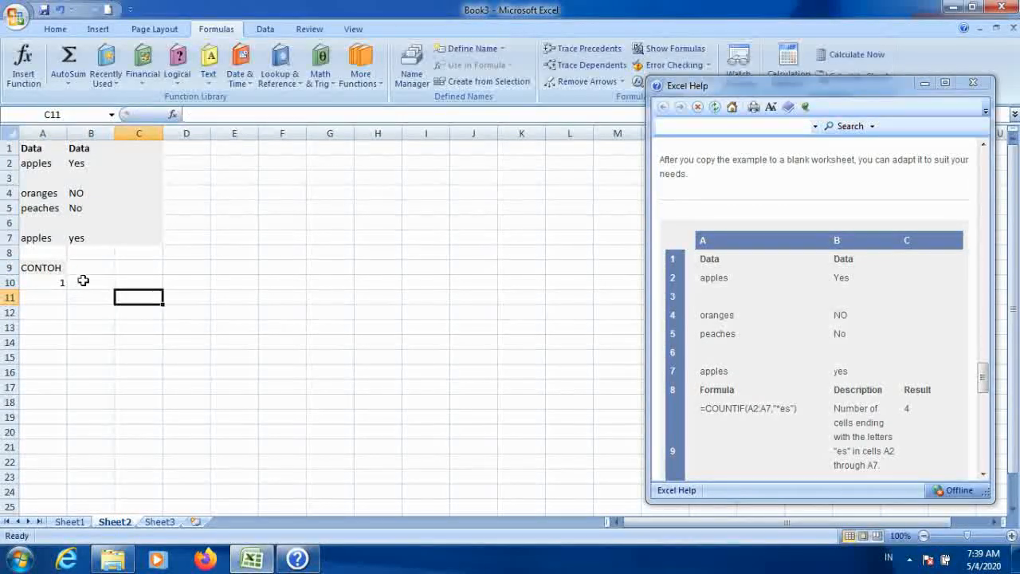
Step: In B10 enter the formula =COUNTIF(A2:A7,"*ES") counting cells ending in ES
left_click(86, 282)
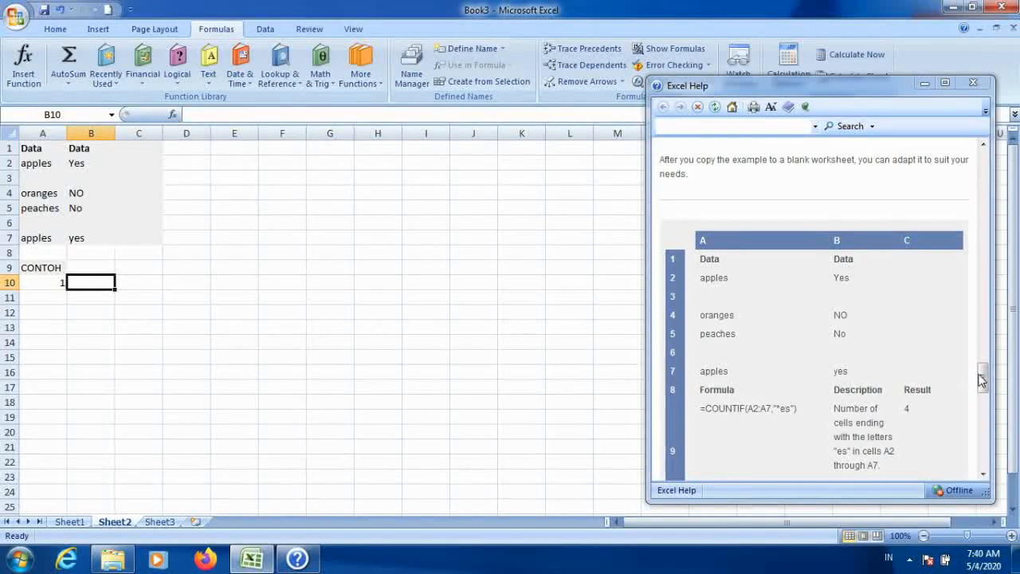
left_click_drag(982, 380, 981, 388)
left_click(778, 356)
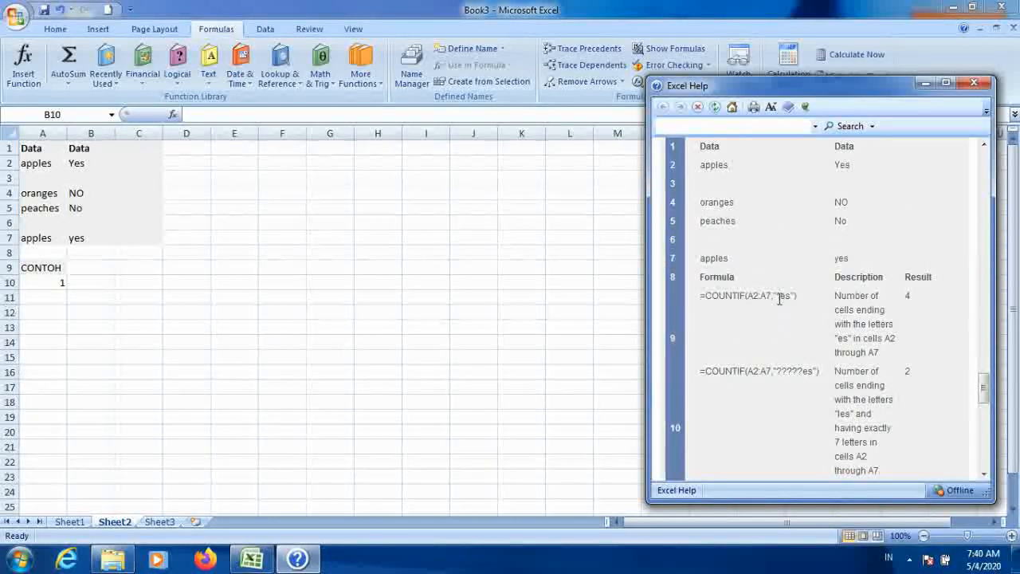
left_click(91, 283)
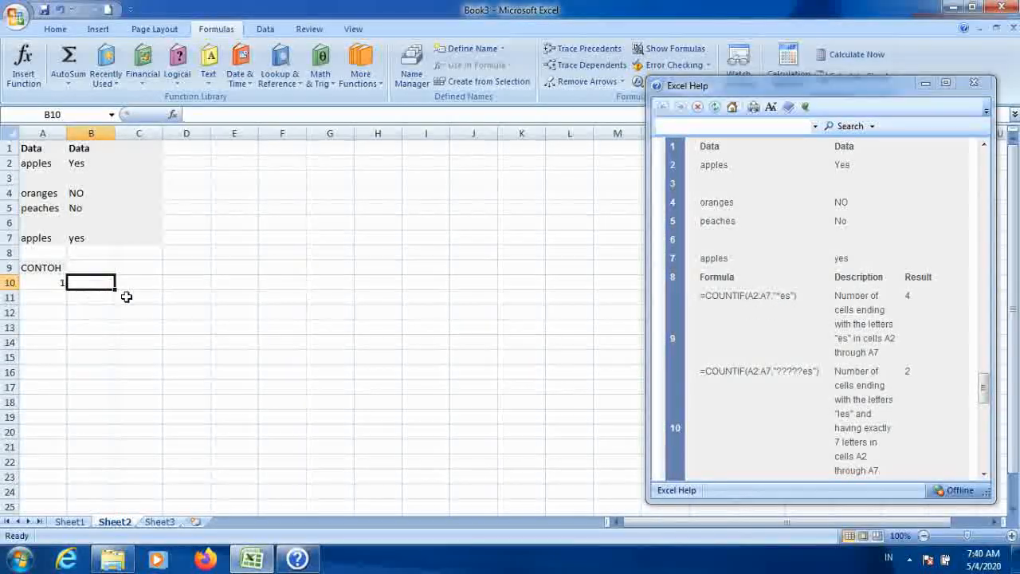
type("=COUN")
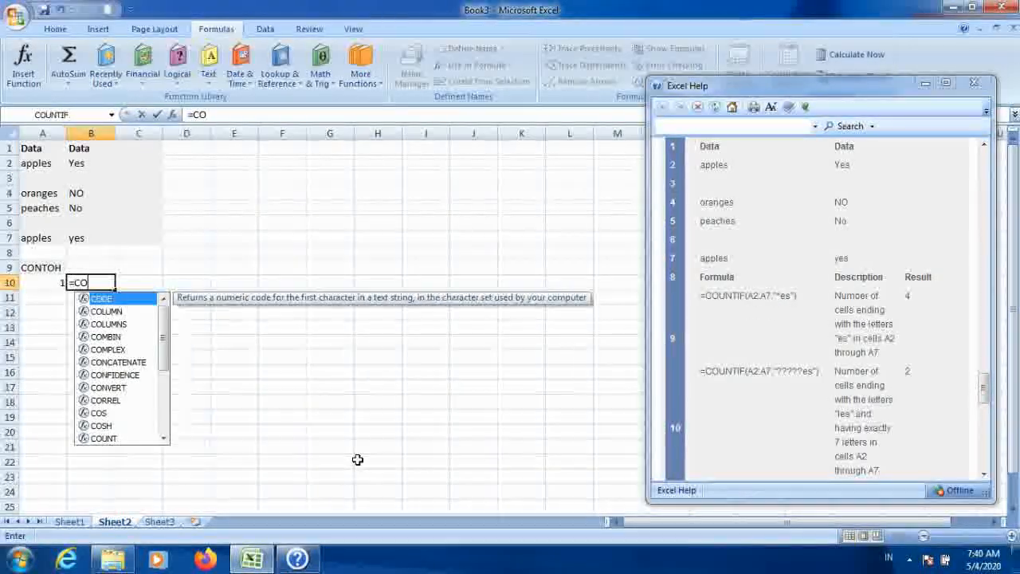
key("Down")
key("Down")
key("Down")
key("Tab")
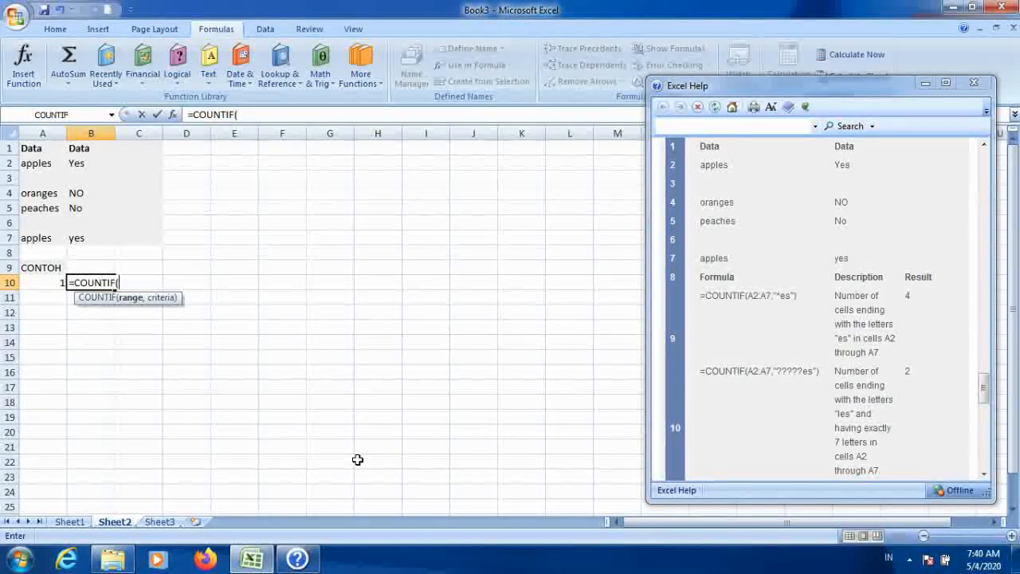
key("Up")
key("Up")
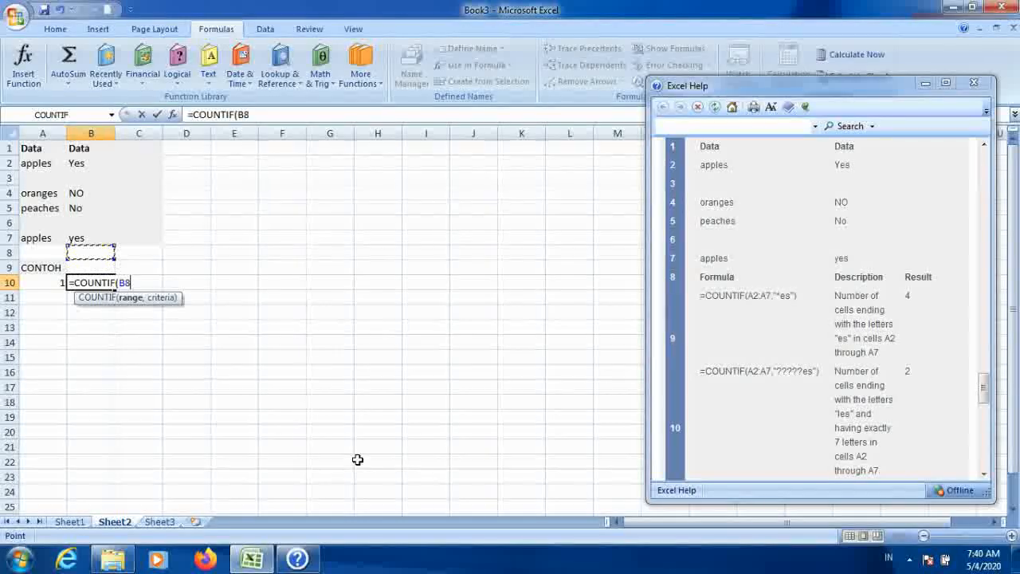
key("Up")
key("Up")
key("Left")
key("Up")
key("Up")
key("shift+Down")
key("shift+Down")
key("shift+Down")
key("shift+Down")
key("shift+Down")
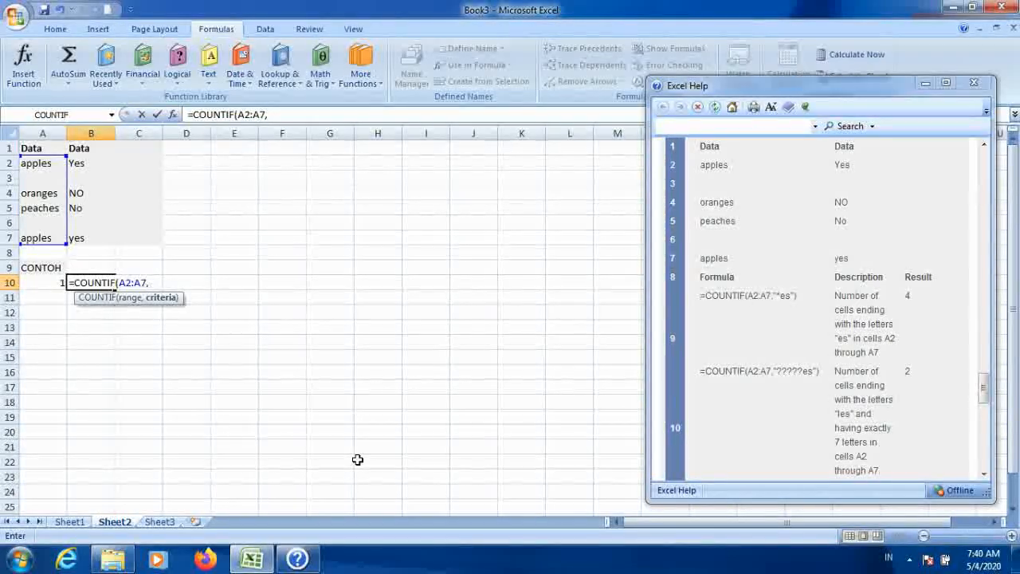
type("\"*")
type("ES\")")
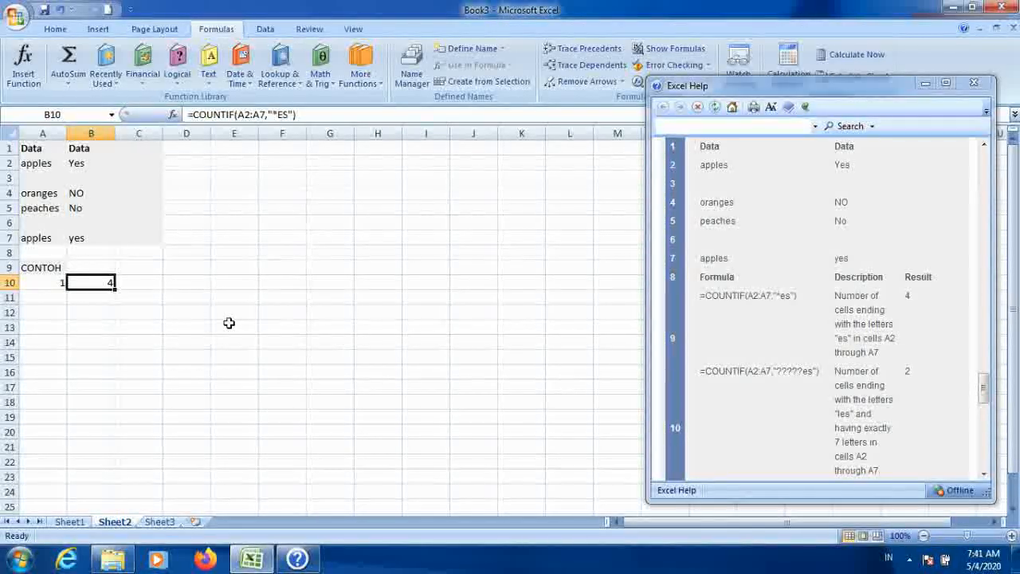
Step: Enter 2 in A11 as the next example number
left_click(985, 476)
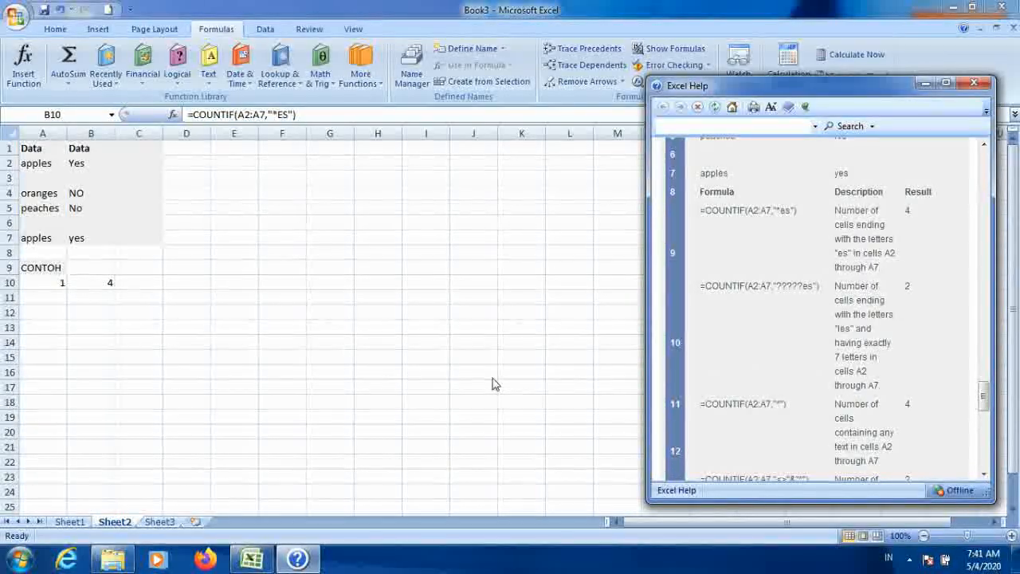
left_click(43, 297)
type("2")
key("Return")
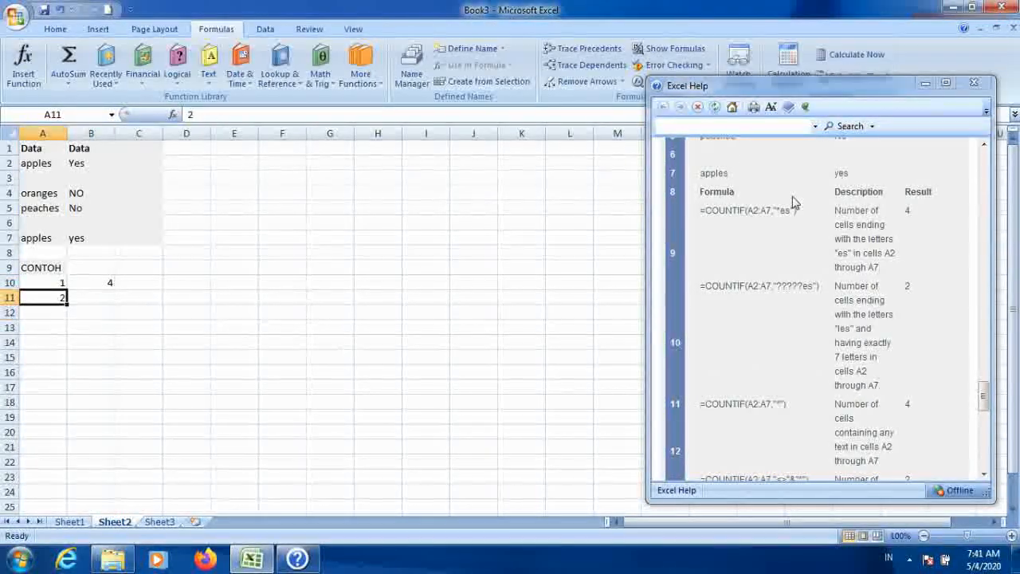
Step: Test the wildcard count by entering JAMBU, then JAMBUES, in blank cell A3, and clear A3 again
key("Up")
key("Up")
key("Right")
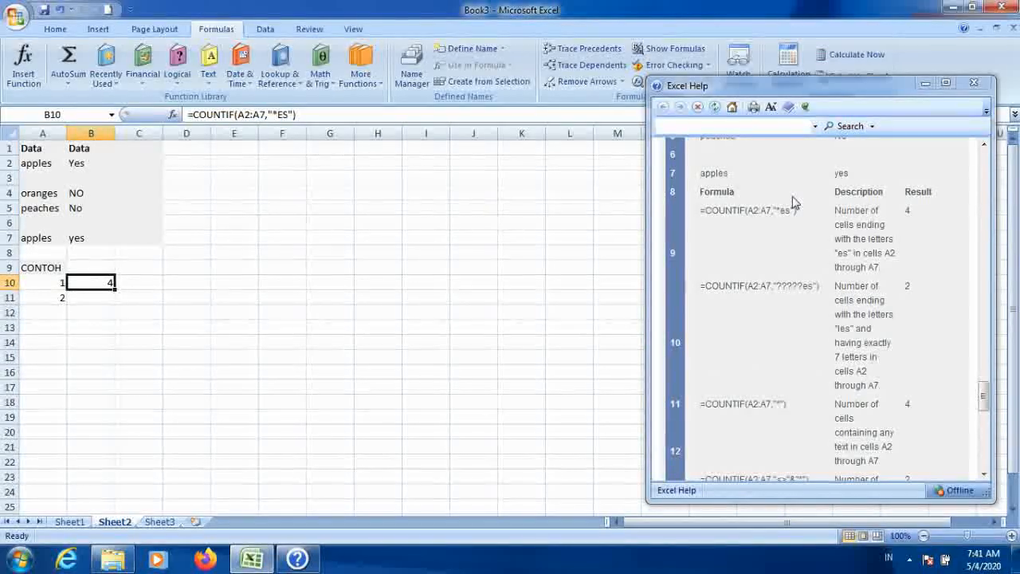
key("Up")
key("Up")
key("Up")
key("Up")
key("Up")
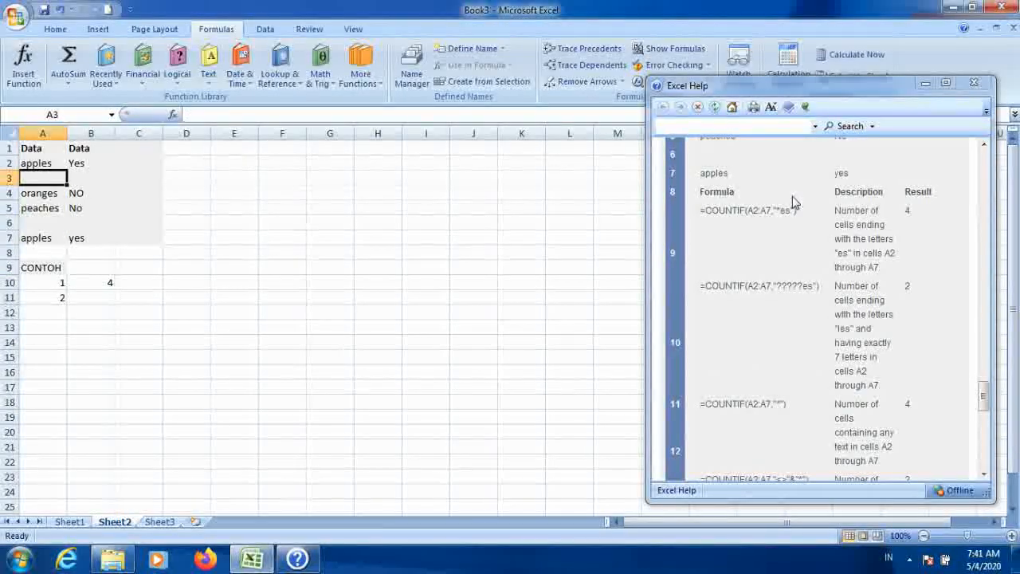
type("JAMB")
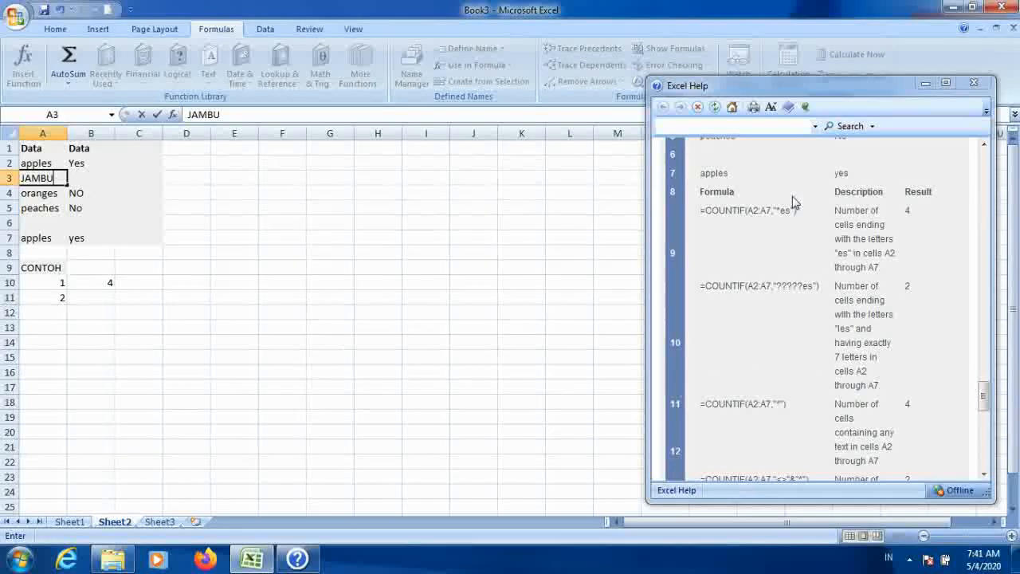
type("U")
key("Return")
key("Up")
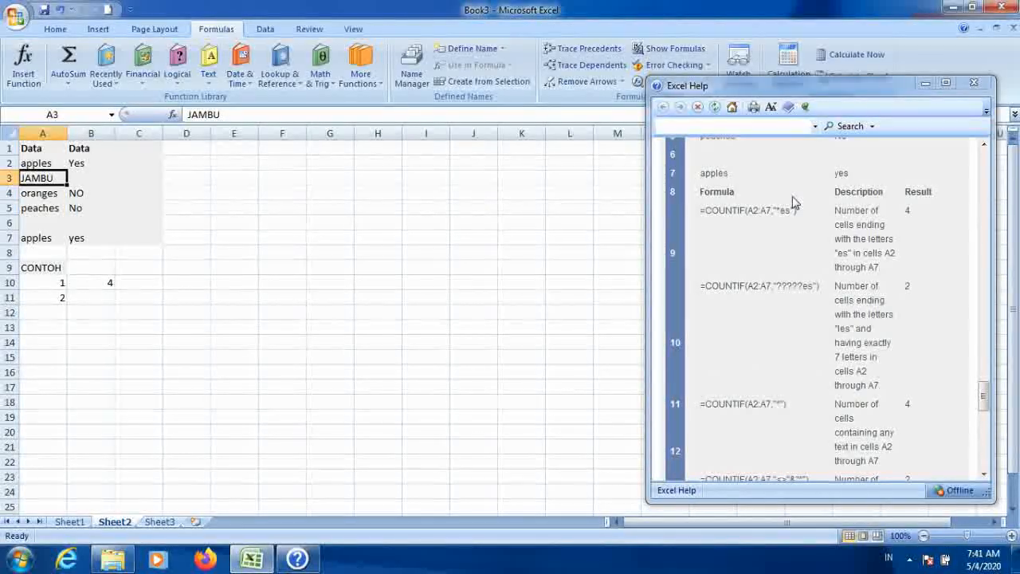
left_click(233, 114)
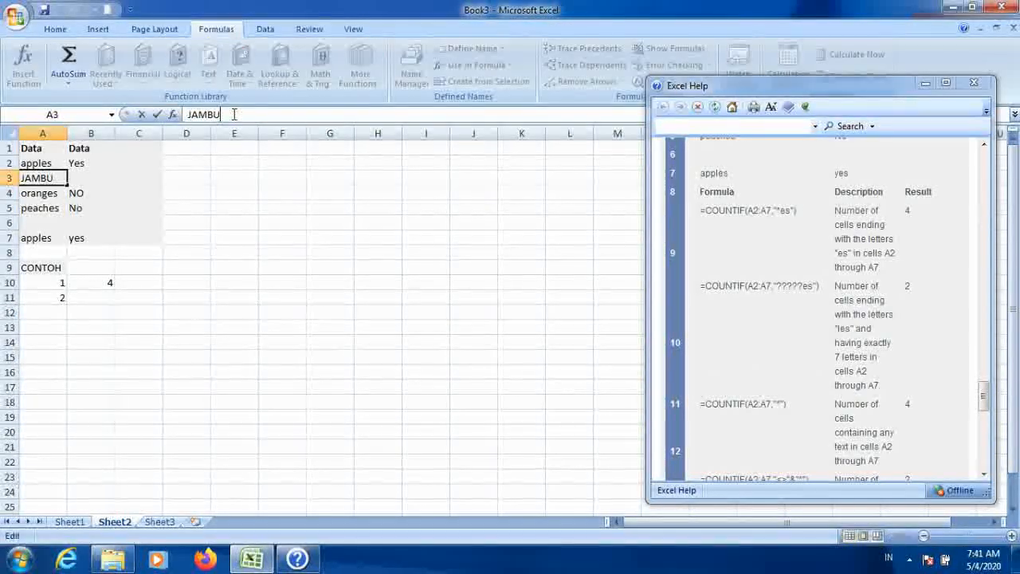
type("ES")
key("Return")
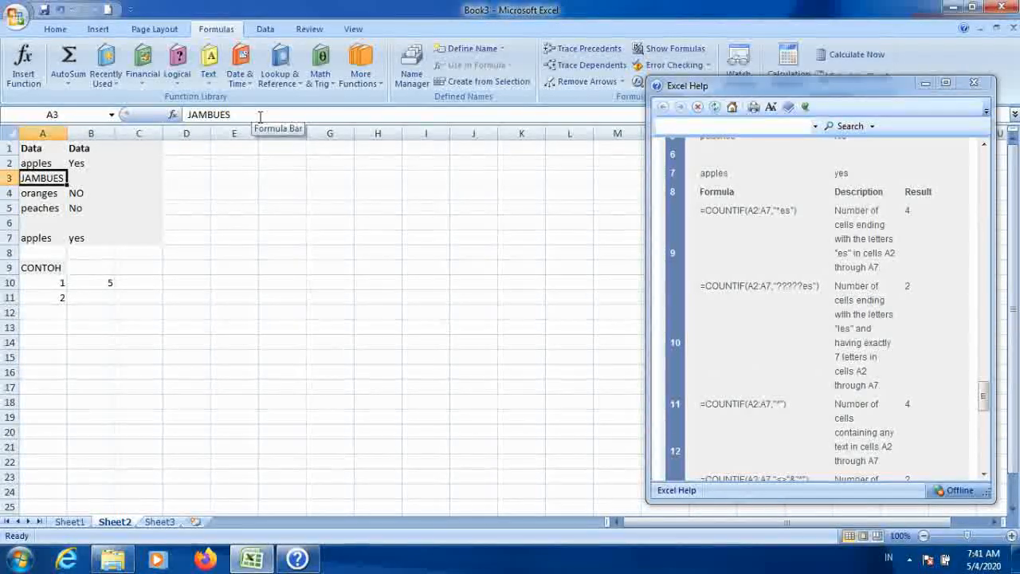
key("Delete")
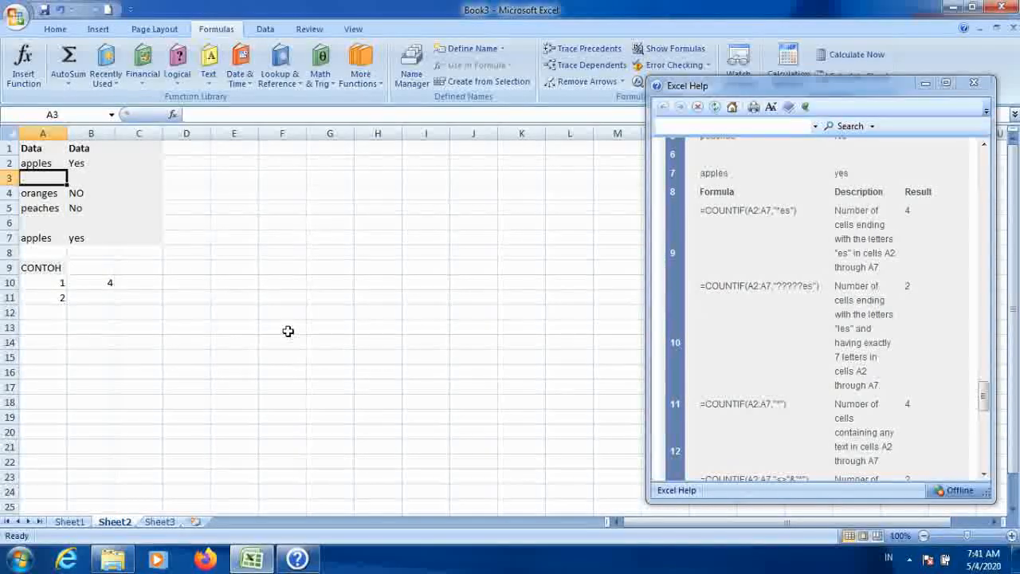
Step: In B11 enter the formula =COUNTIF(A2:A7,"????ES") counting cells ending in ES with wildcard letters before
left_click(112, 294)
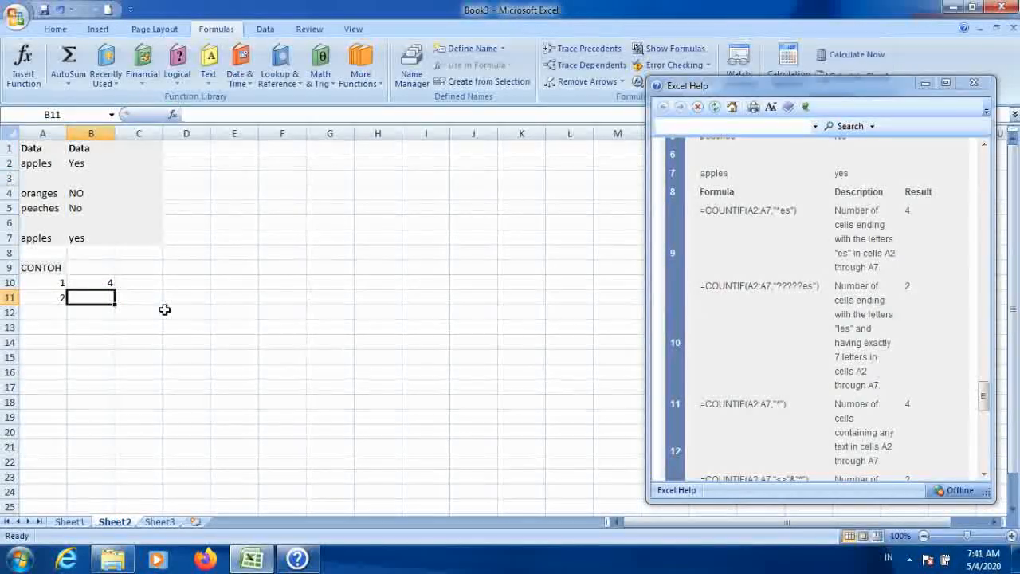
type("=")
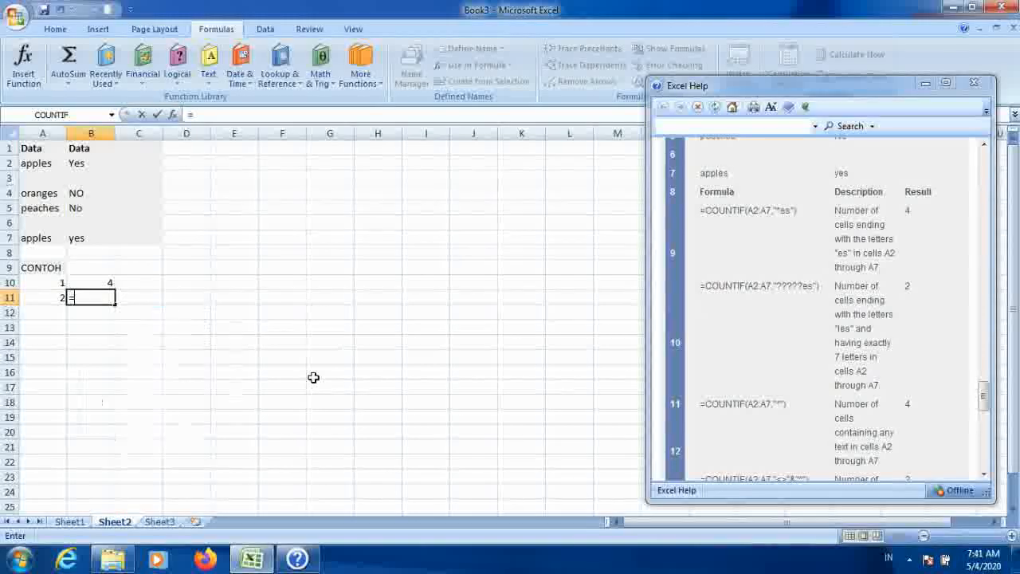
type("COUN")
key("Down")
key("Down")
key("Down")
key("Tab")
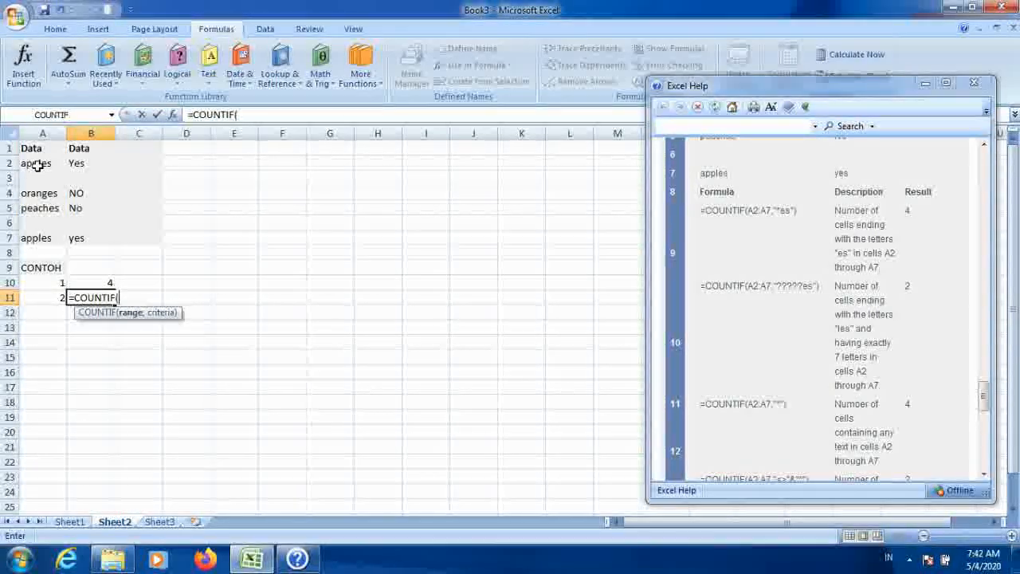
left_click_drag(43, 194, 60, 239)
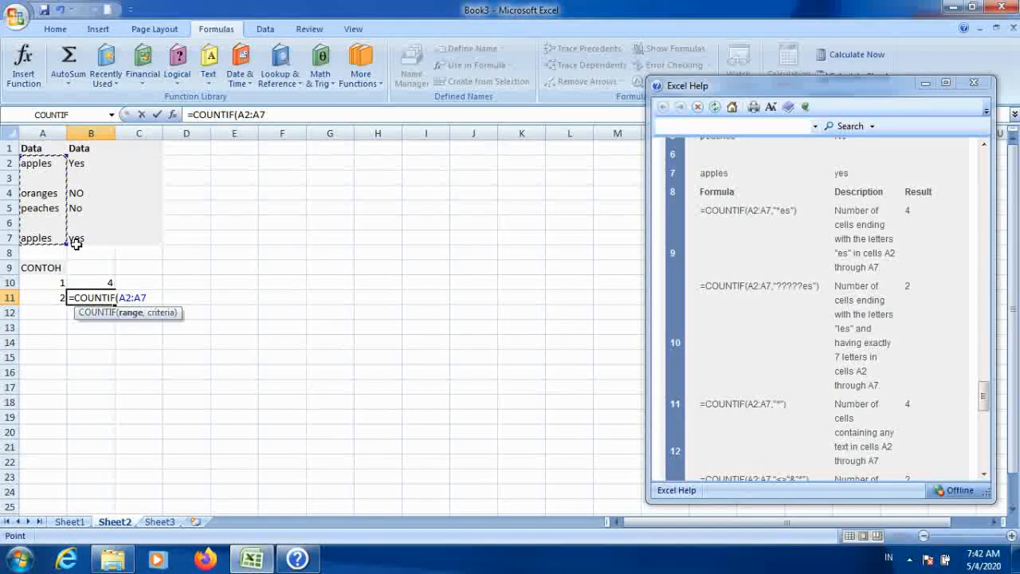
type(",")
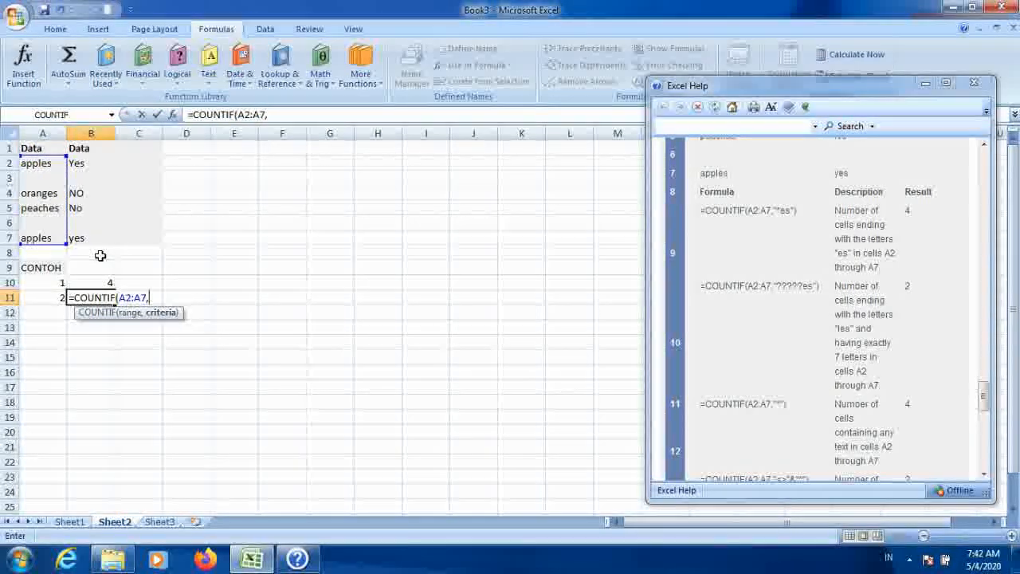
type("\"??")
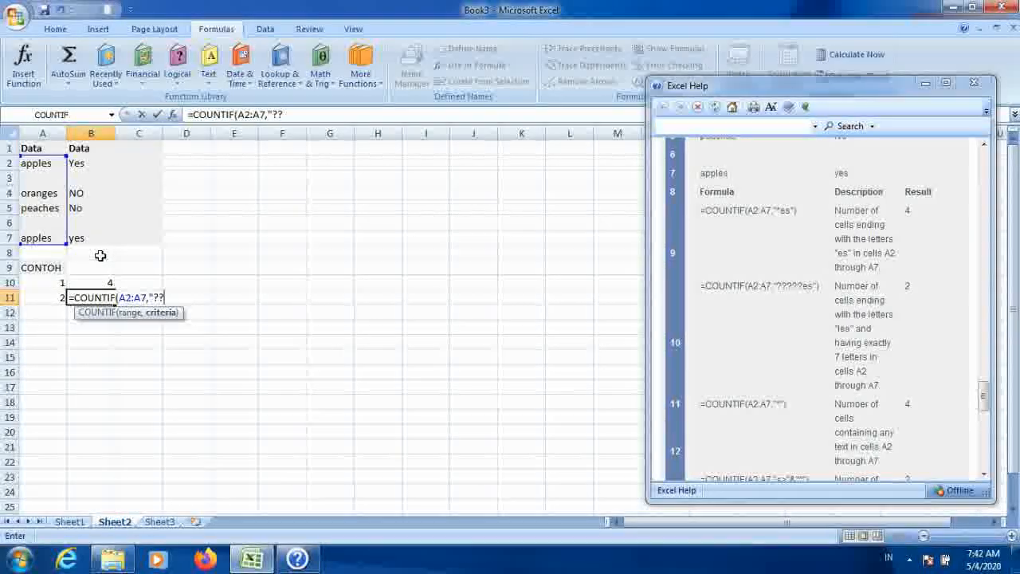
type("??")
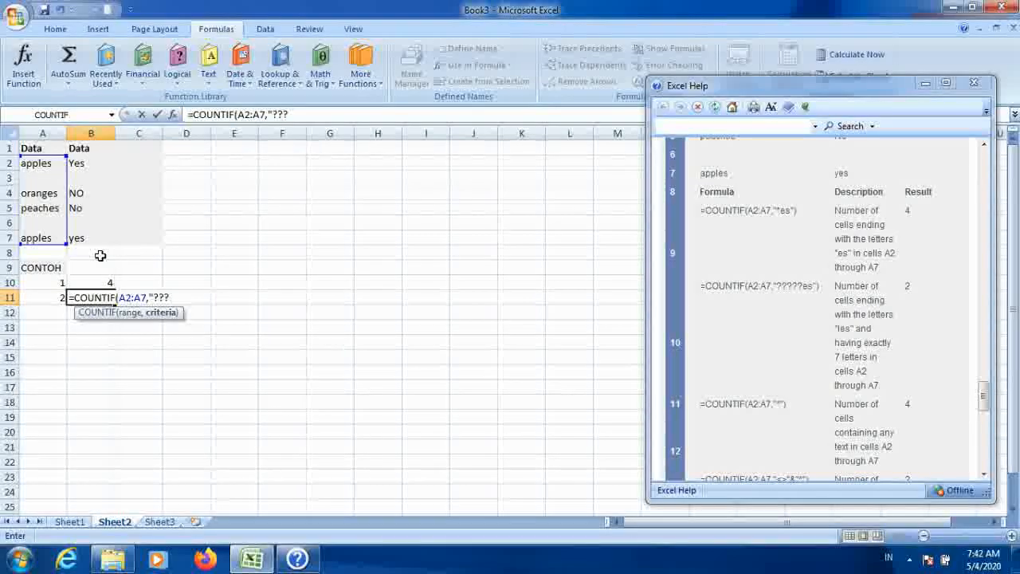
type("??ES")
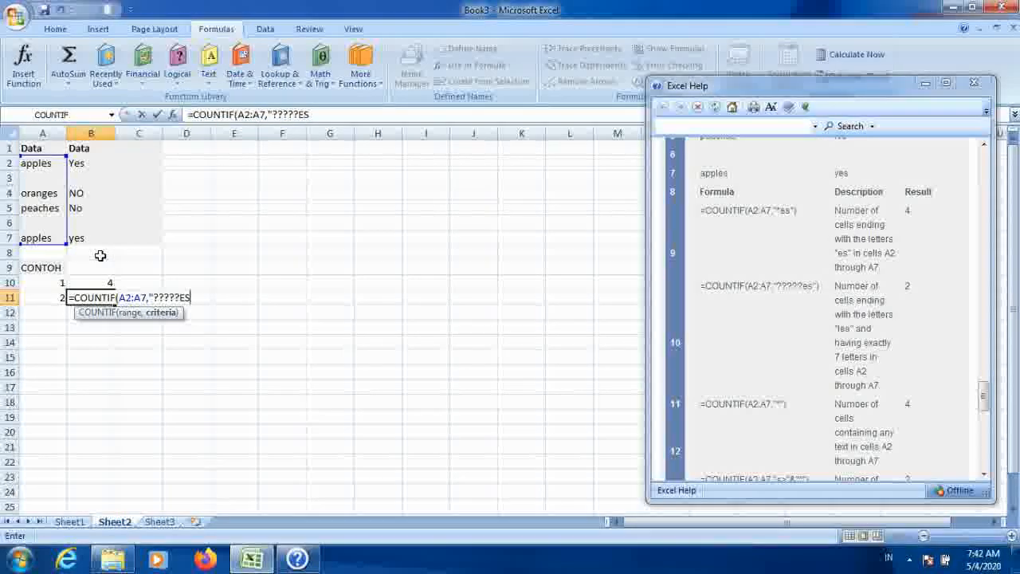
type("\"")
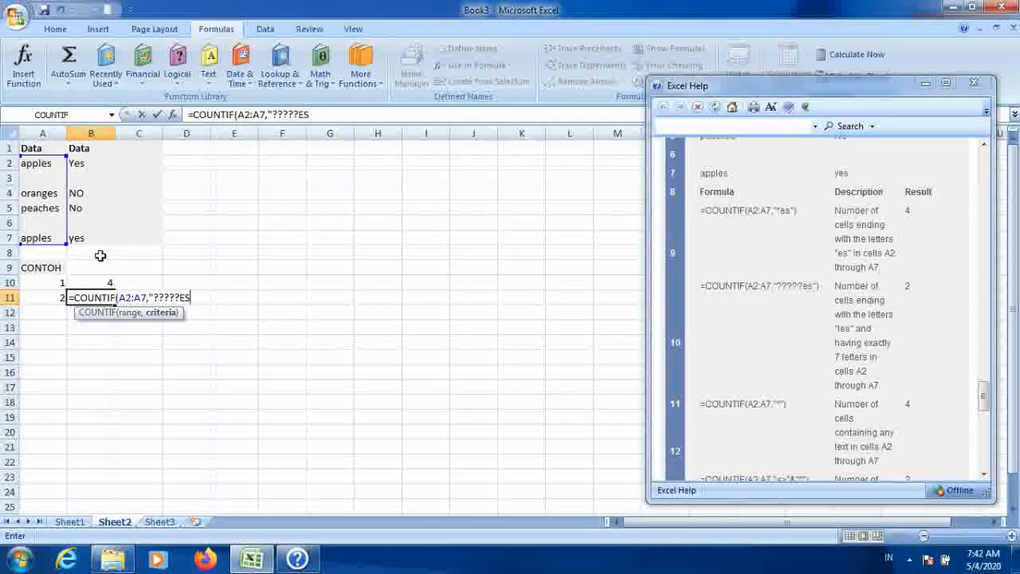
type(")")
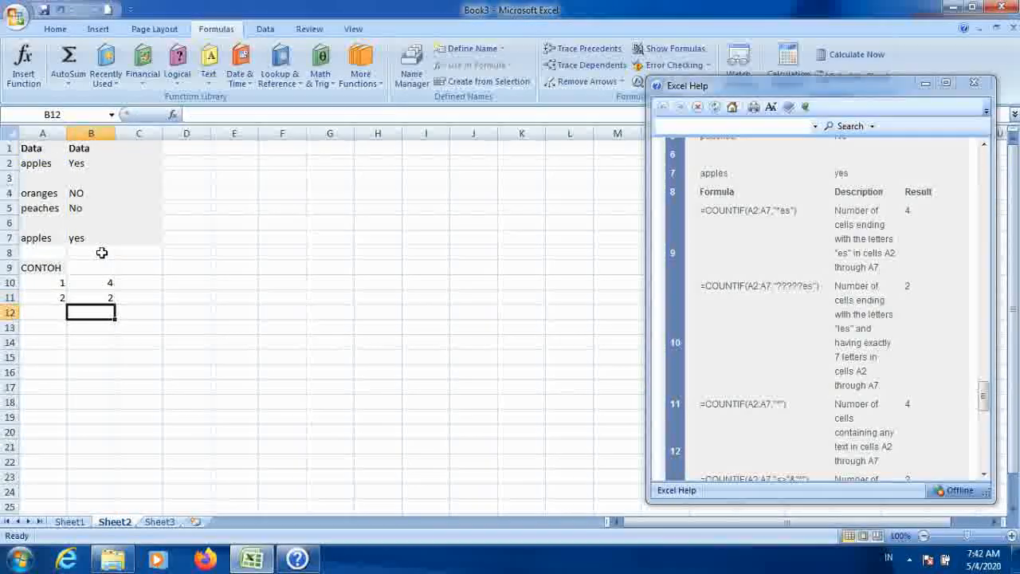
left_click(97, 298)
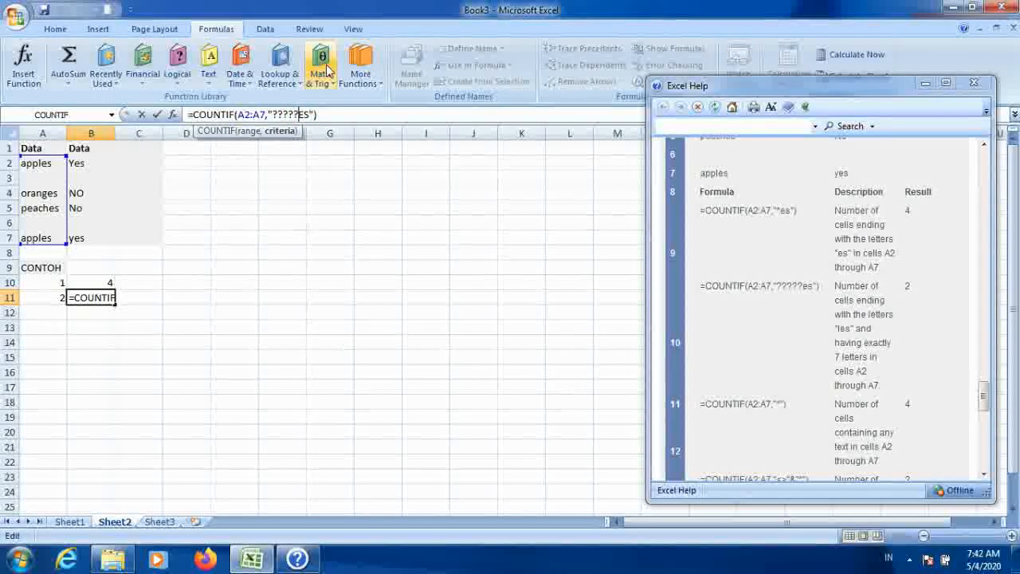
key("BackSpace")
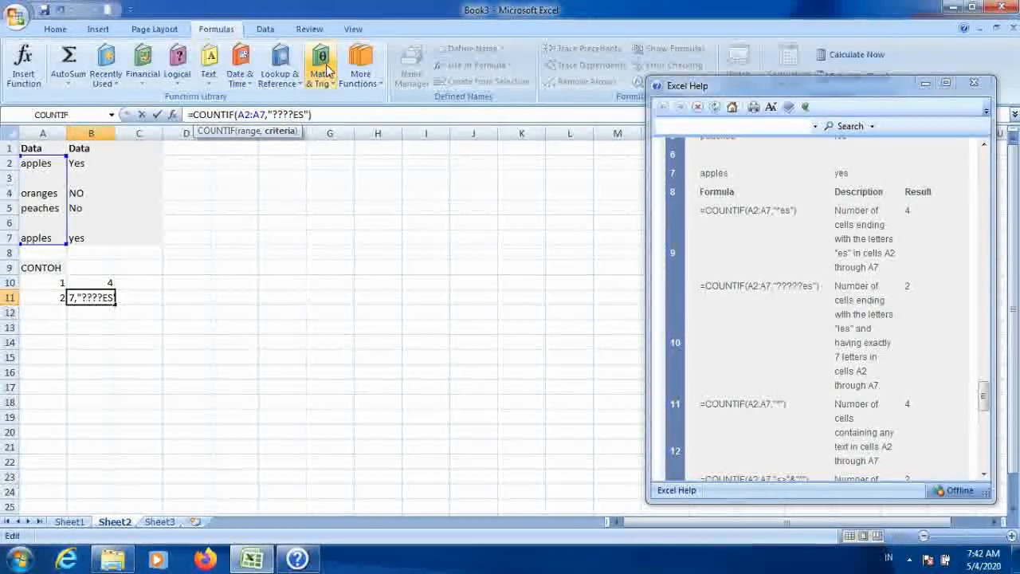
key("Return")
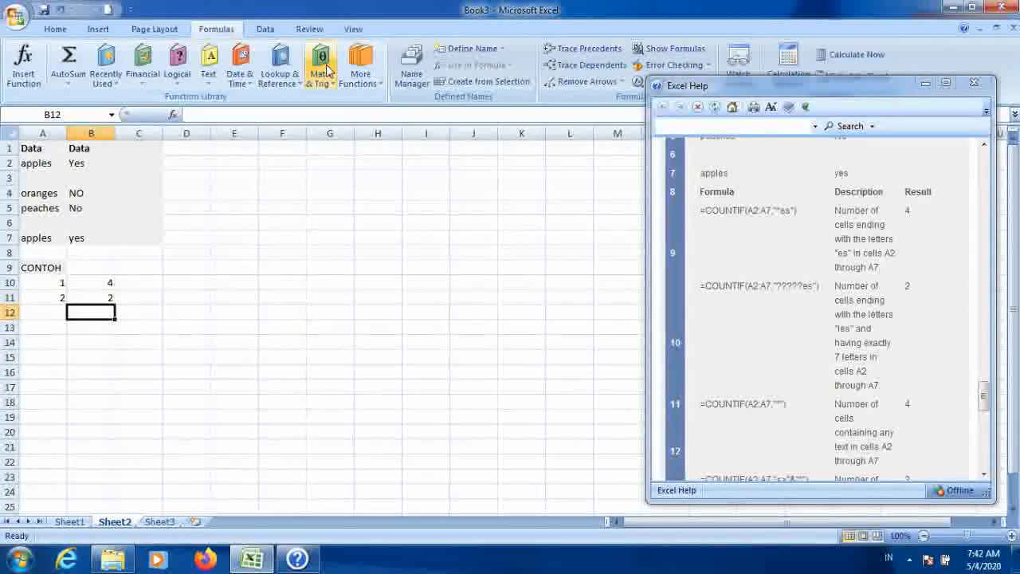
Step: Try an extra ? wildcard in B11's COUNTIF criterion, then re-enter the formula without it
key("Up")
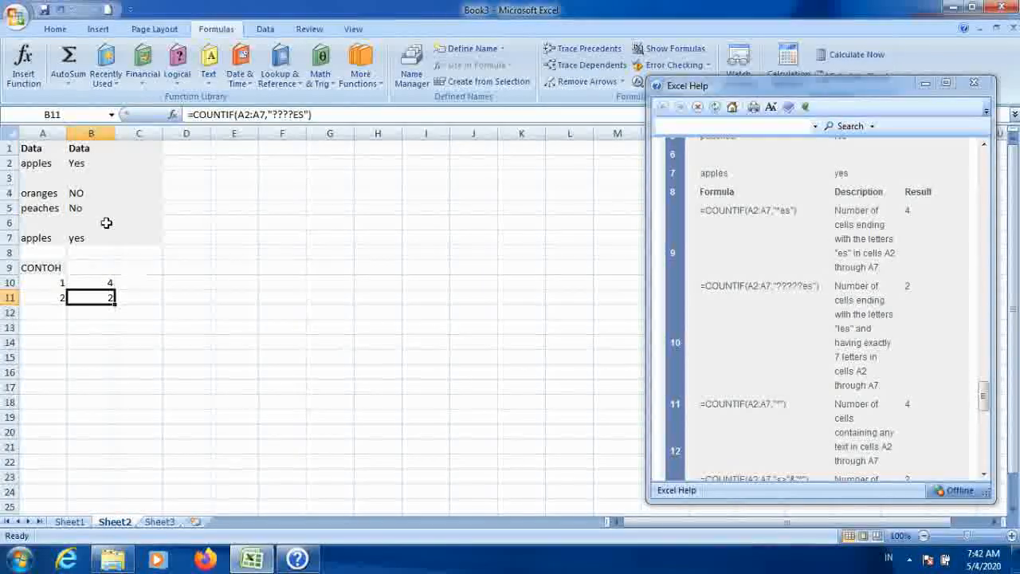
left_click(295, 114)
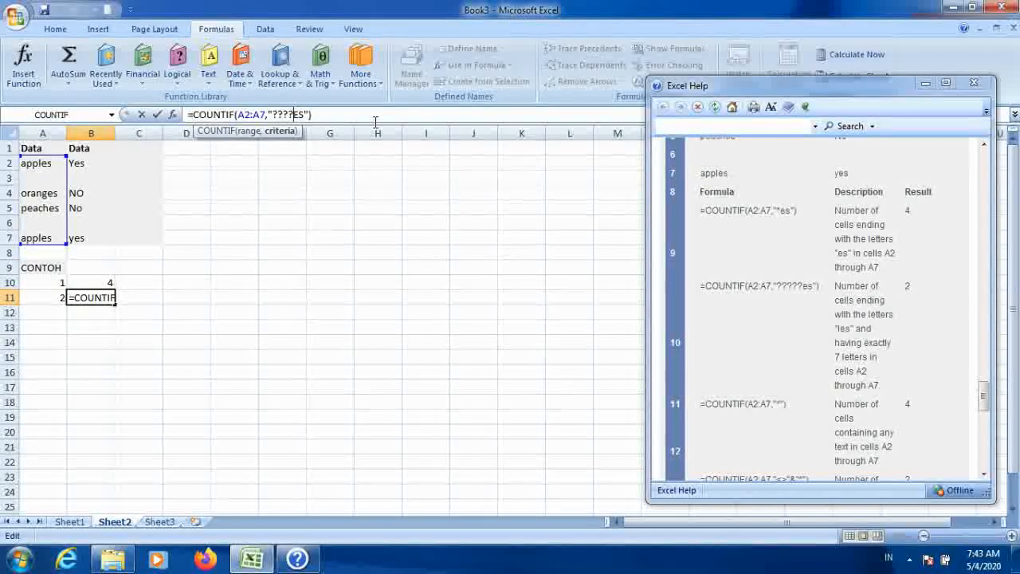
type("?")
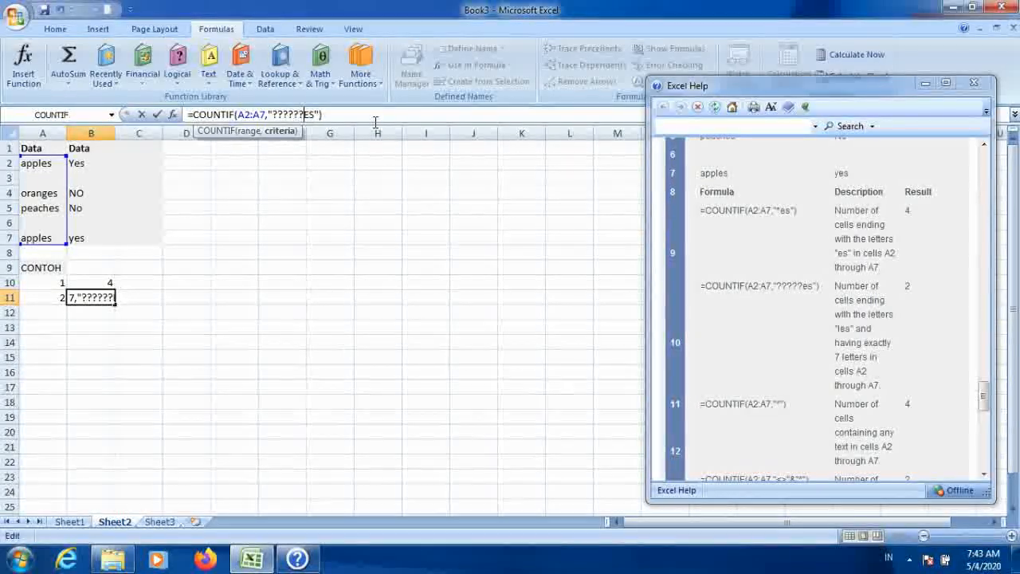
key("Return")
key("Up")
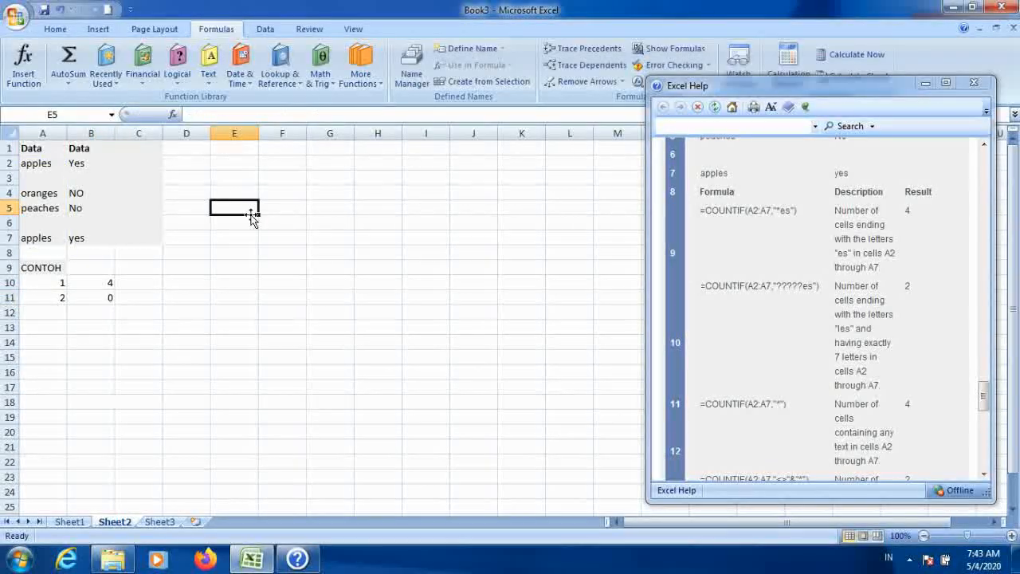
left_click(111, 297)
left_click(297, 114)
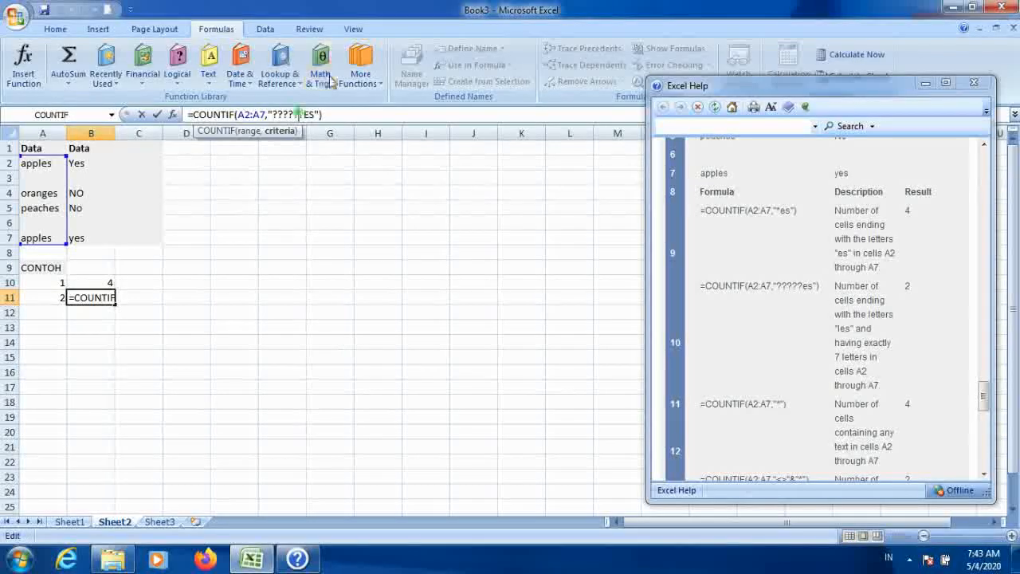
key("Return")
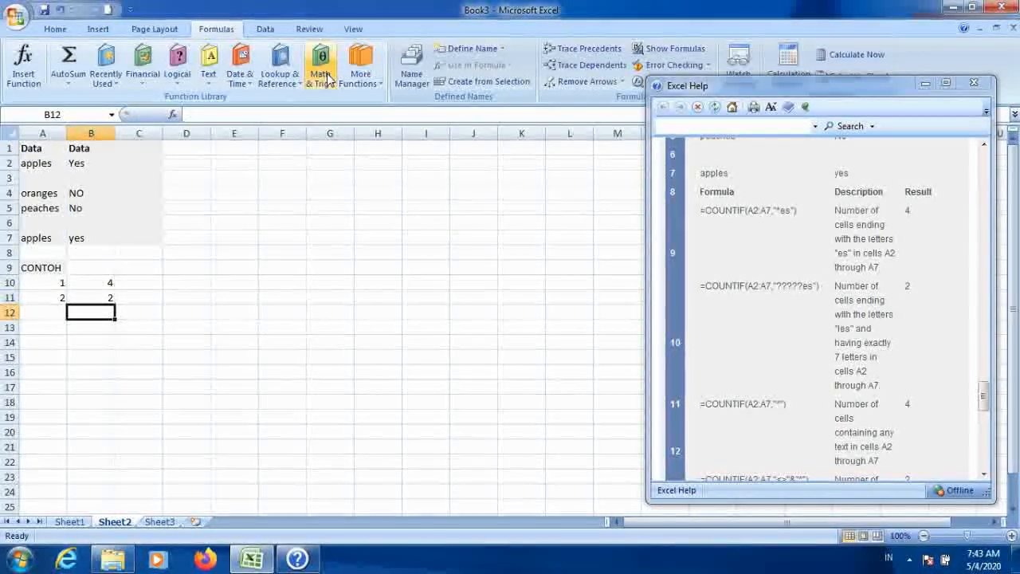
Step: Enter JAMBUES in blank cell A3 to test the wildcard counts
left_click(44, 195)
left_click(40, 209)
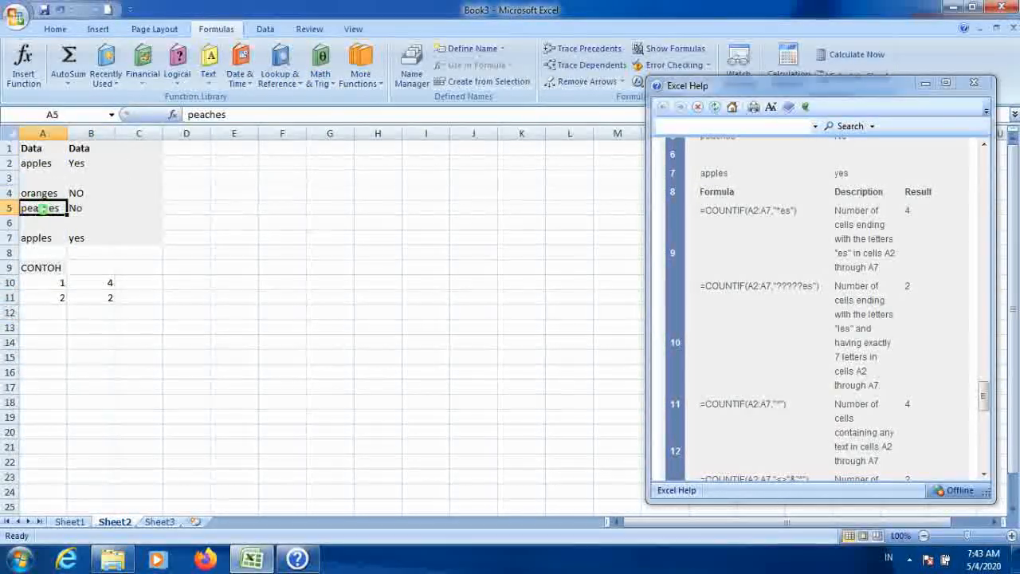
left_click(109, 296)
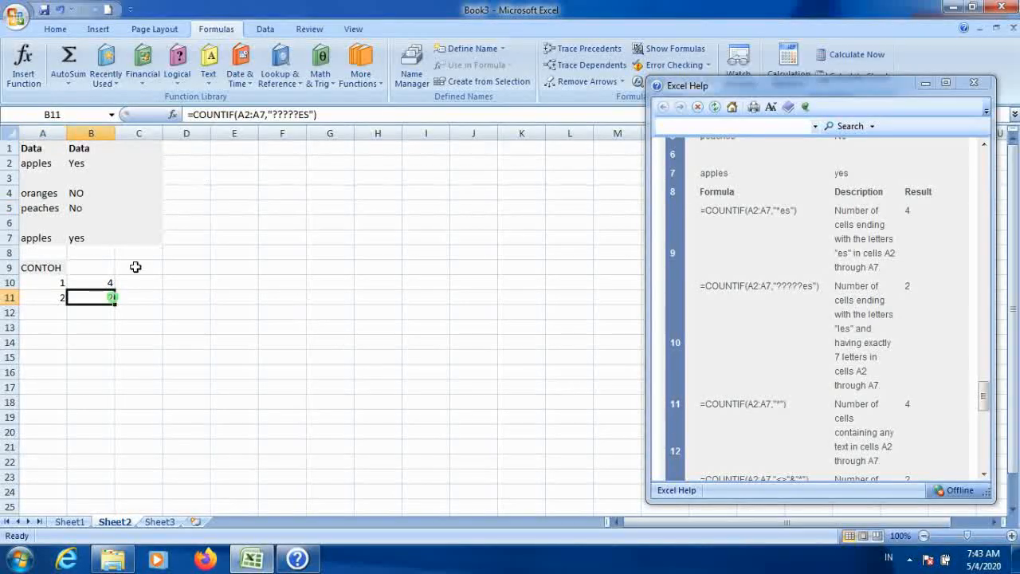
left_click(52, 181)
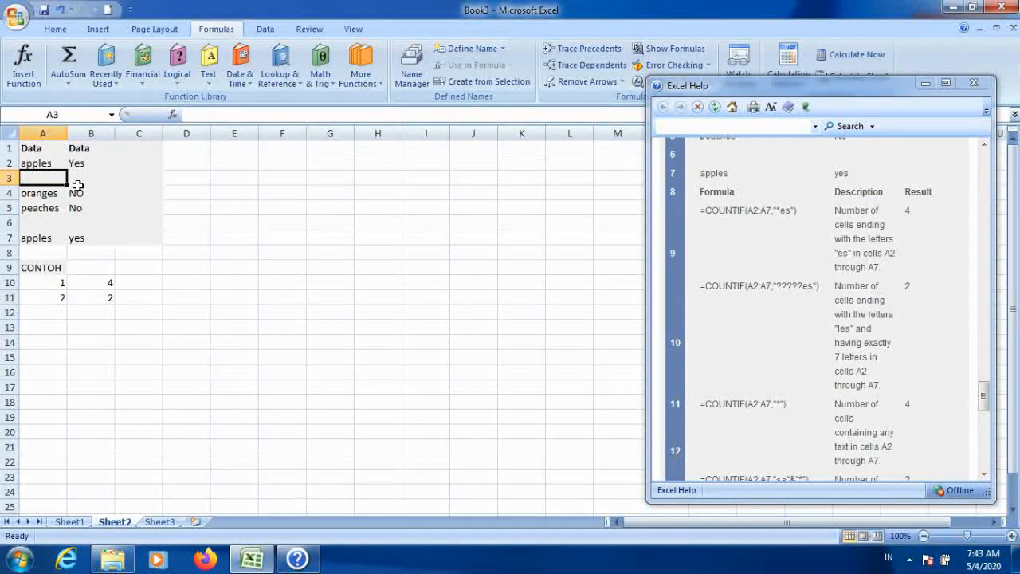
type("JAMBU")
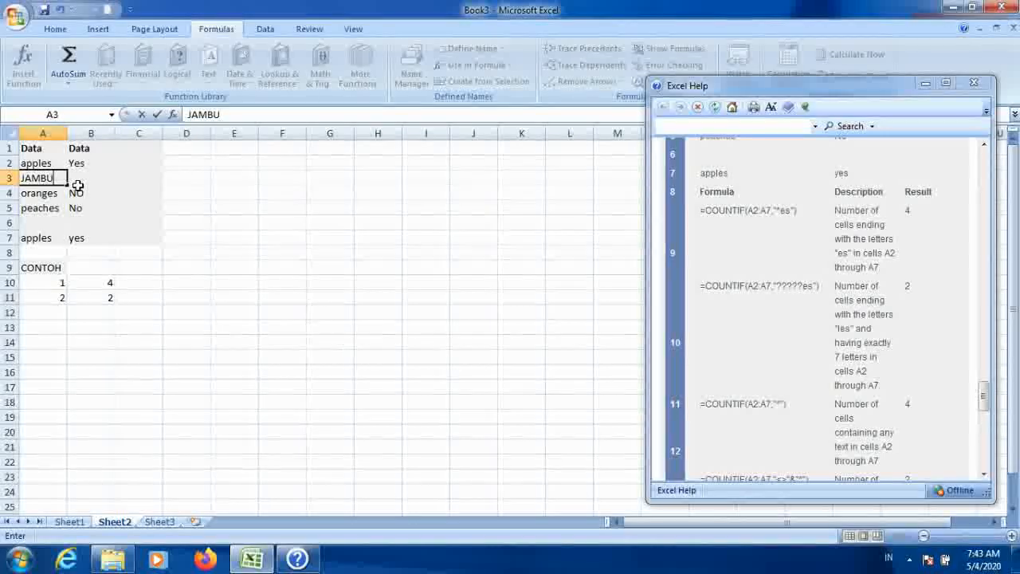
type("ES")
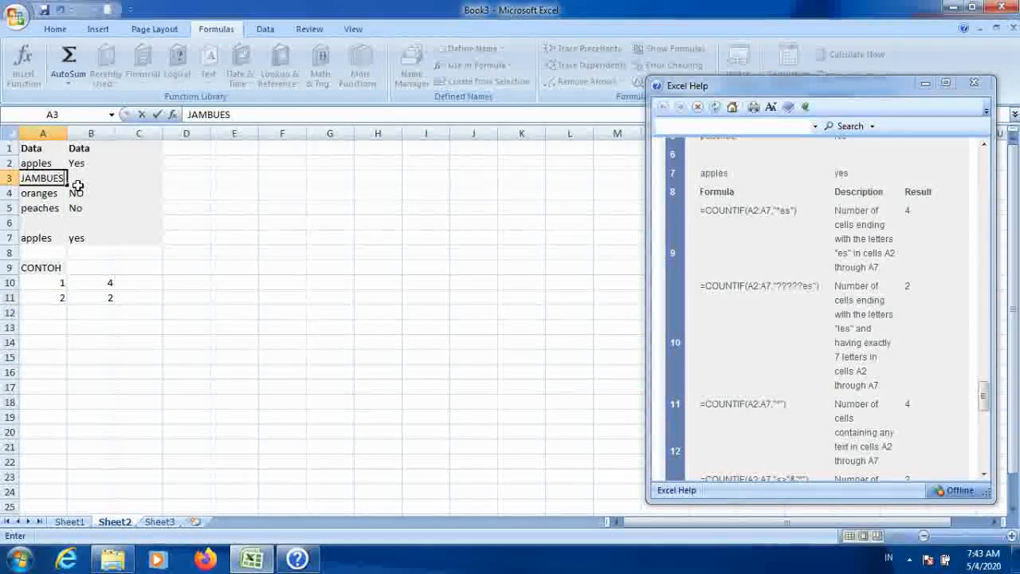
key("Return")
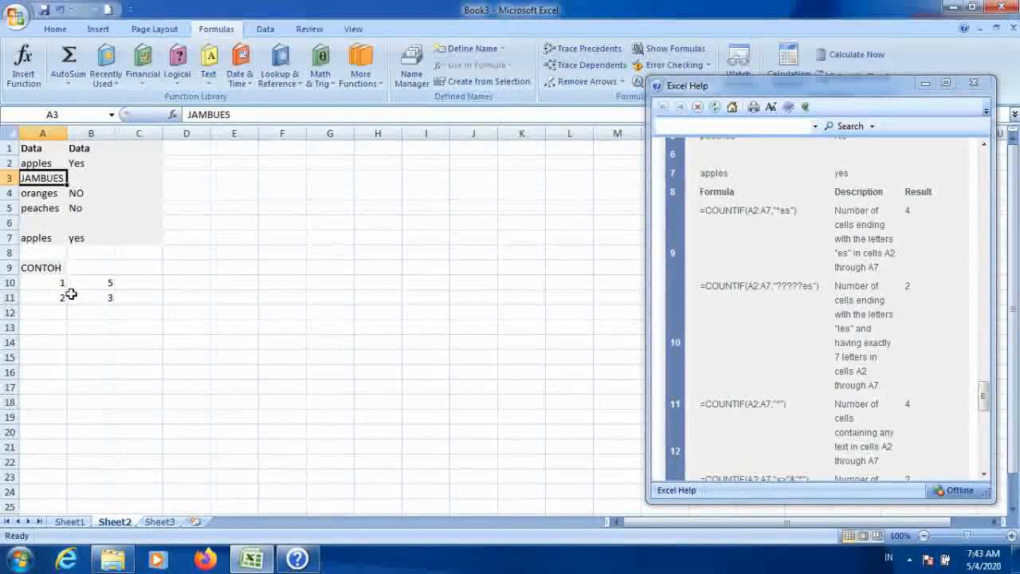
Step: Insert a line break into A3's entry through the formula bar
left_click(223, 114)
key("alt+Return")
left_click(230, 220)
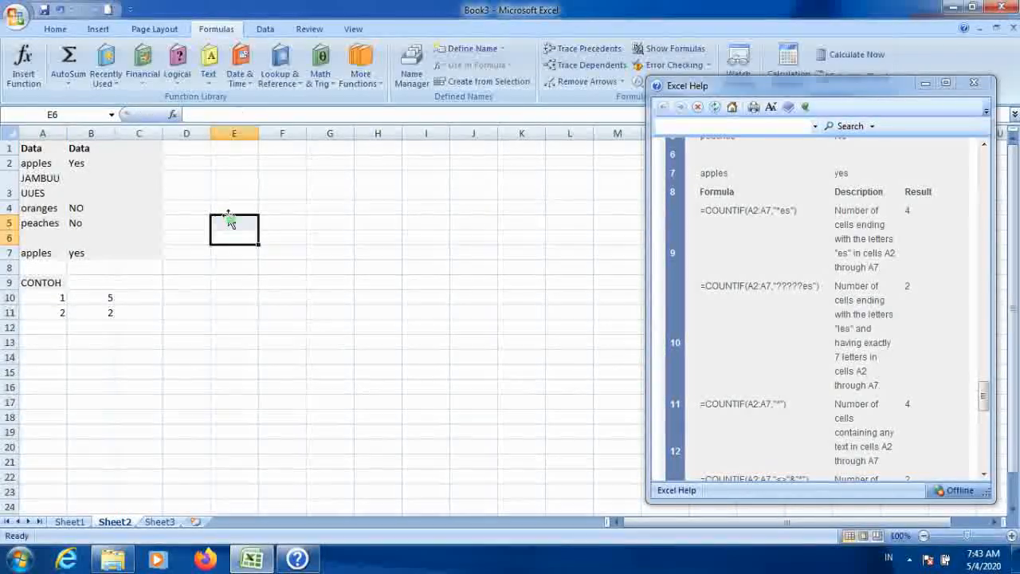
Step: Add another ? wildcard to the criterion of B11's COUNTIF formula
left_click(298, 114)
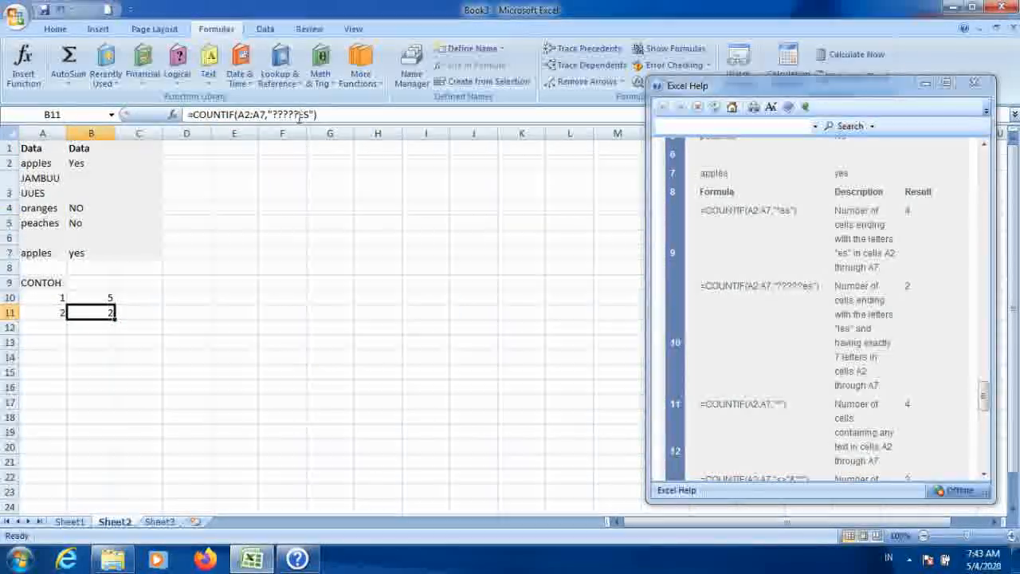
key("Right")
key("Left")
type("?")
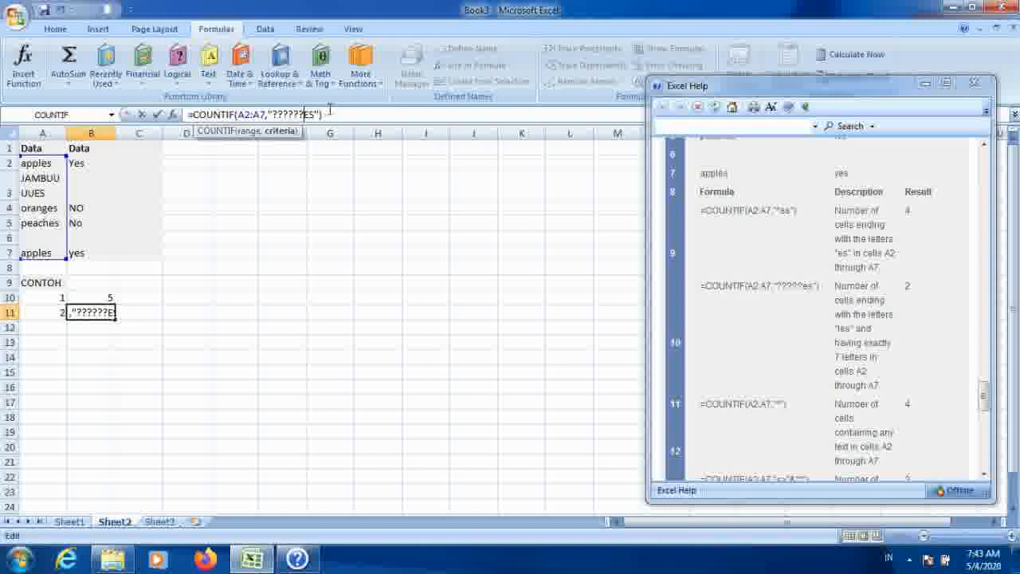
key("Return")
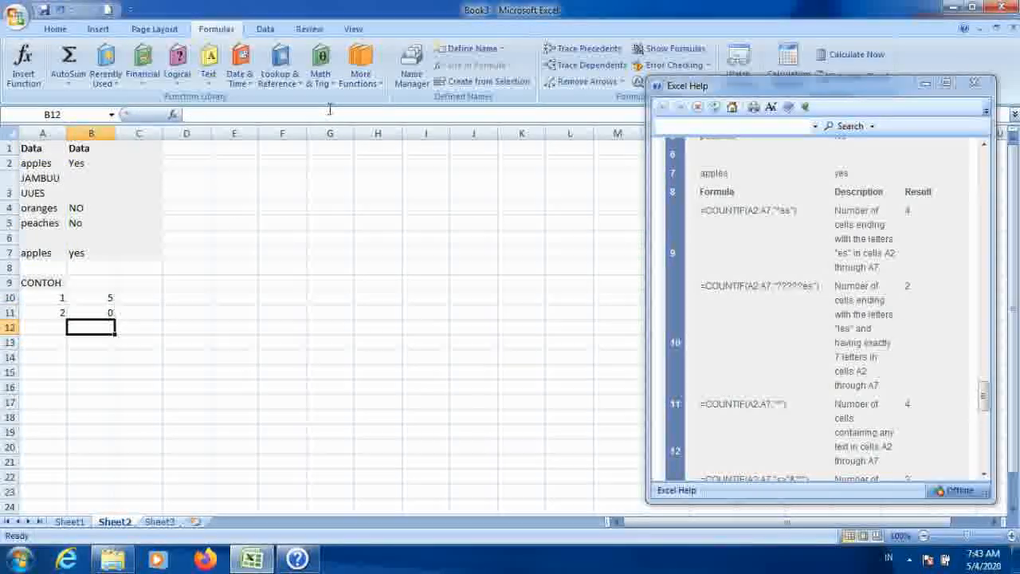
key("Up")
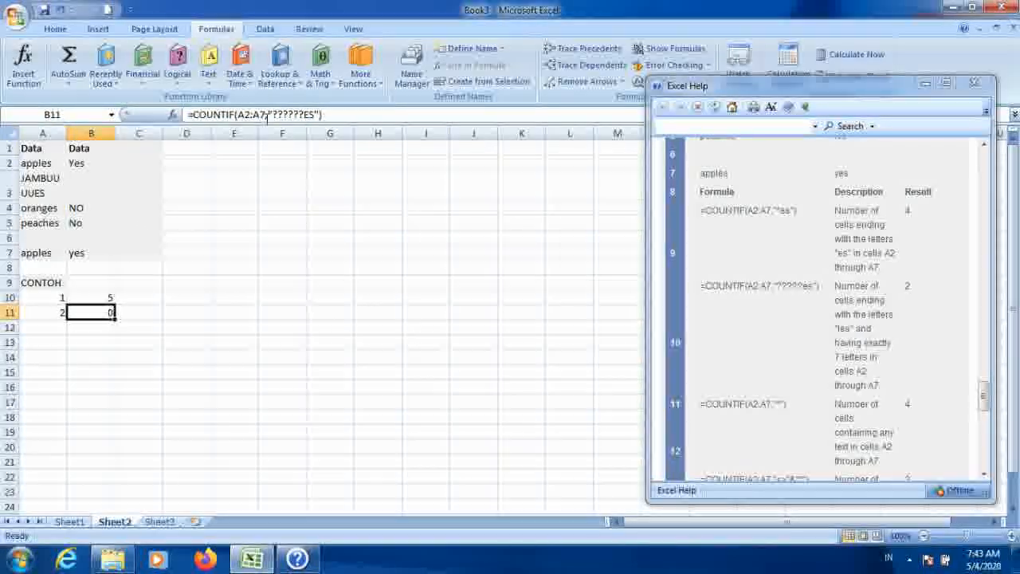
Step: Edit A3's text to JAMBUES, keeping a line break before the final S
left_click(48, 184)
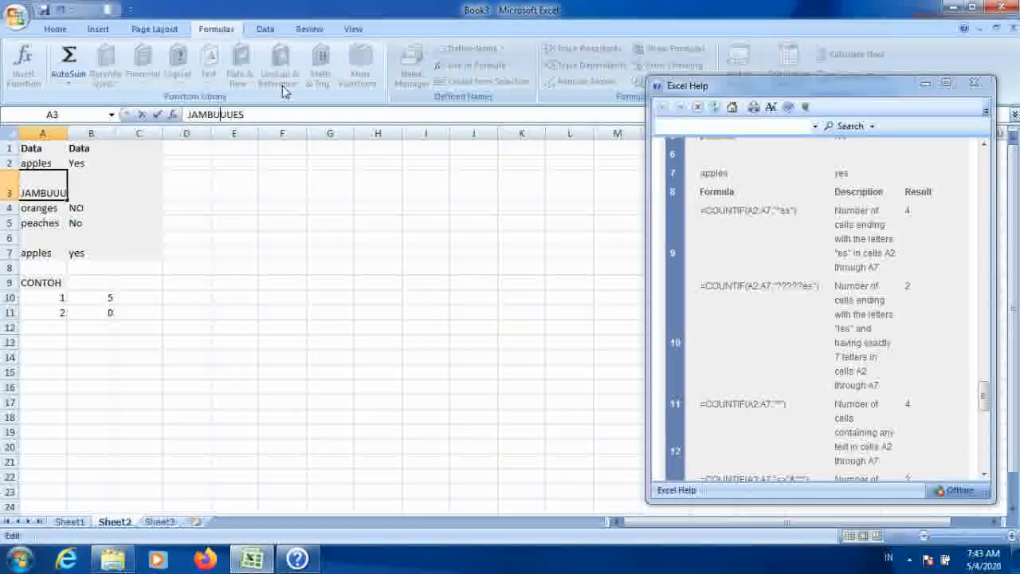
key("Return")
key("Up")
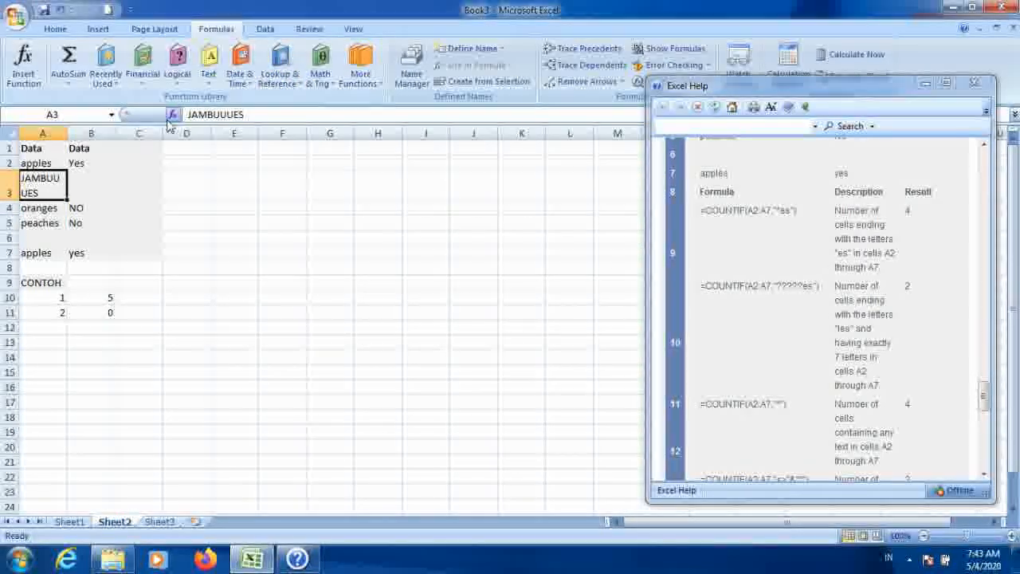
left_click(221, 114)
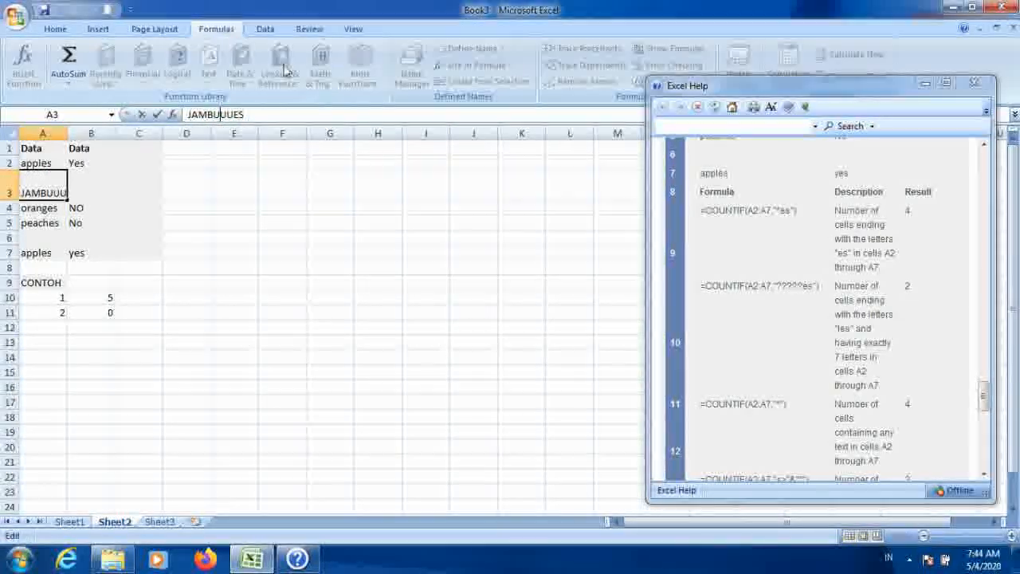
key("BackSpace")
key("Return")
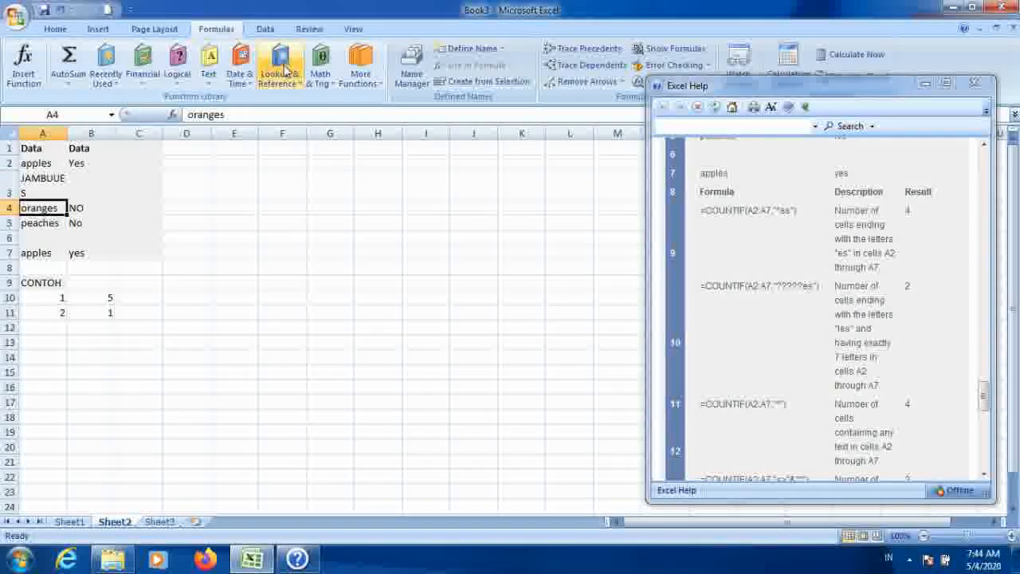
key("Up")
key("Left")
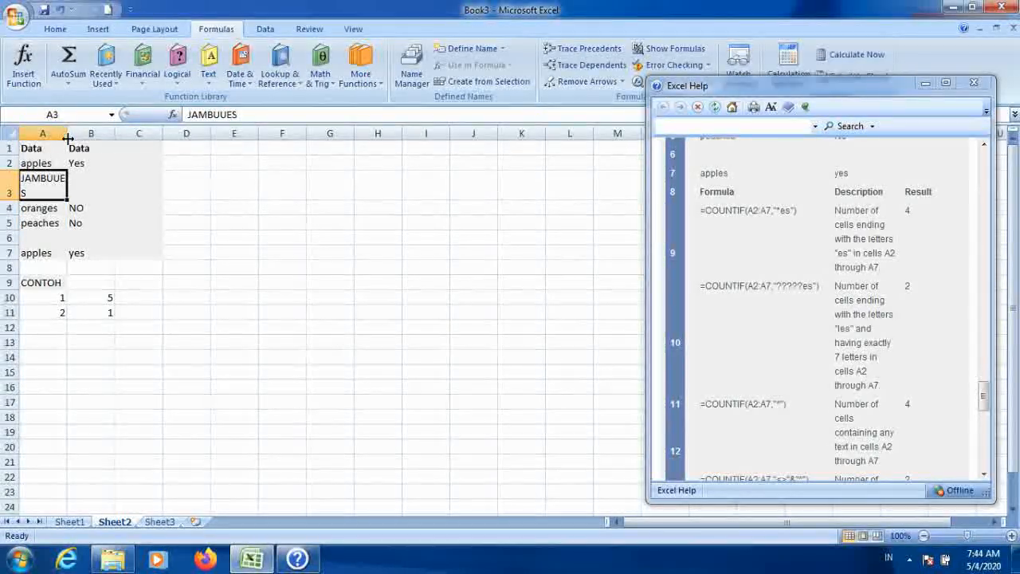
Step: Narrow column A slightly
left_click_drag(68, 139, 65, 139)
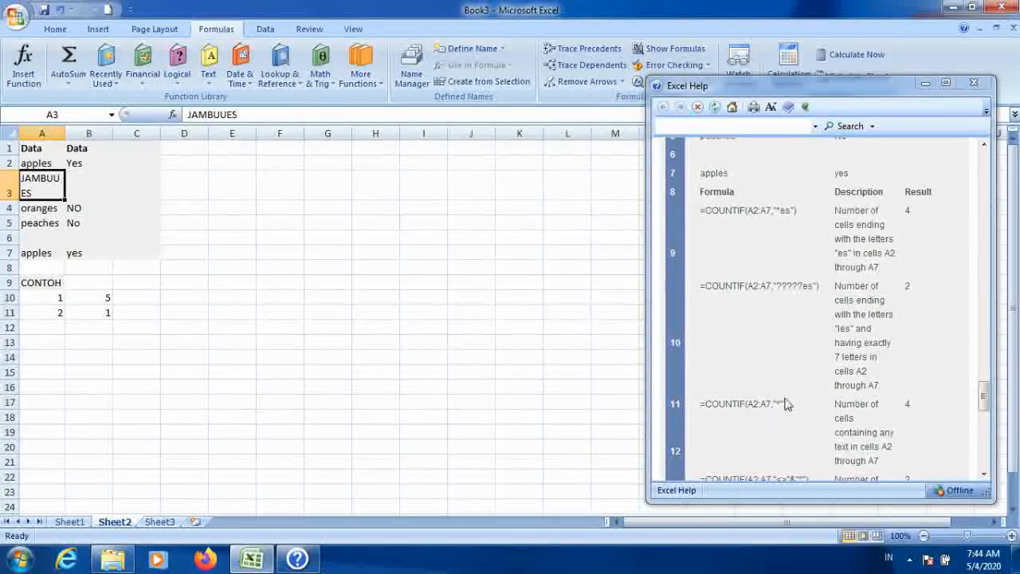
left_click(374, 357)
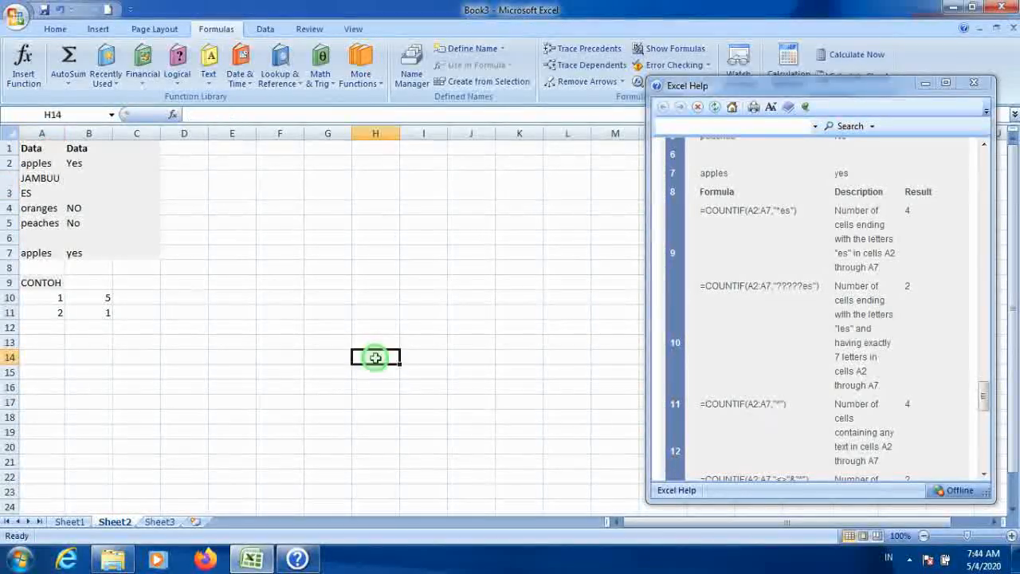
Step: Copy the help example =COUNTIF(A2:A7,"*") into cell B12
left_click_drag(655, 403, 782, 404)
key("ctrl+c")
right_click(770, 405)
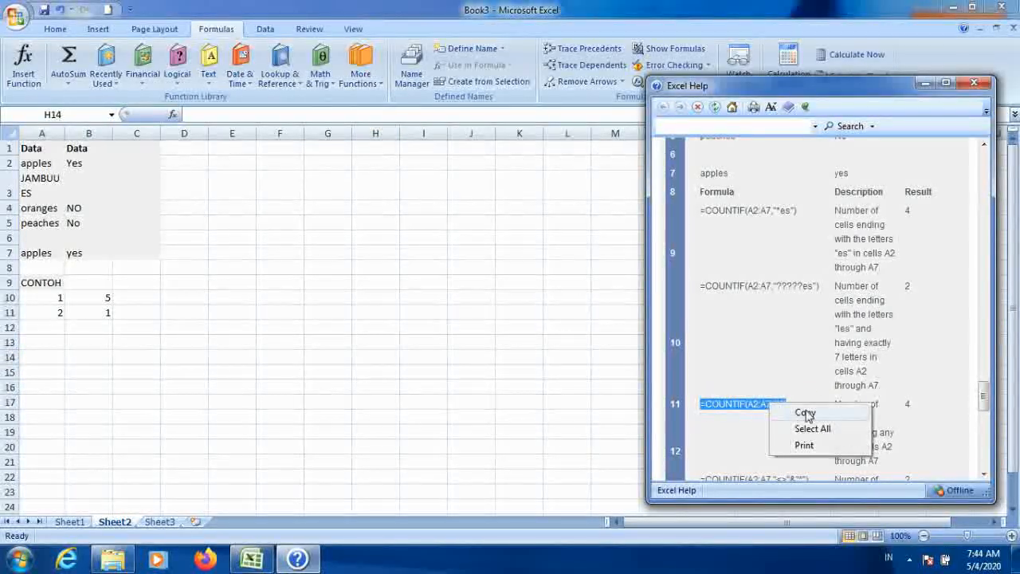
left_click(92, 327)
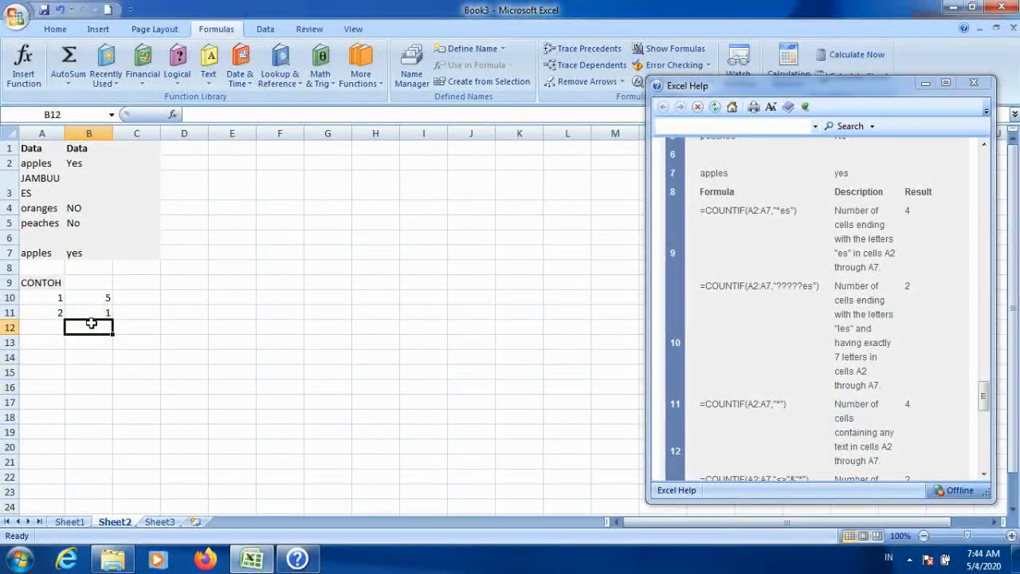
key("ctrl+v")
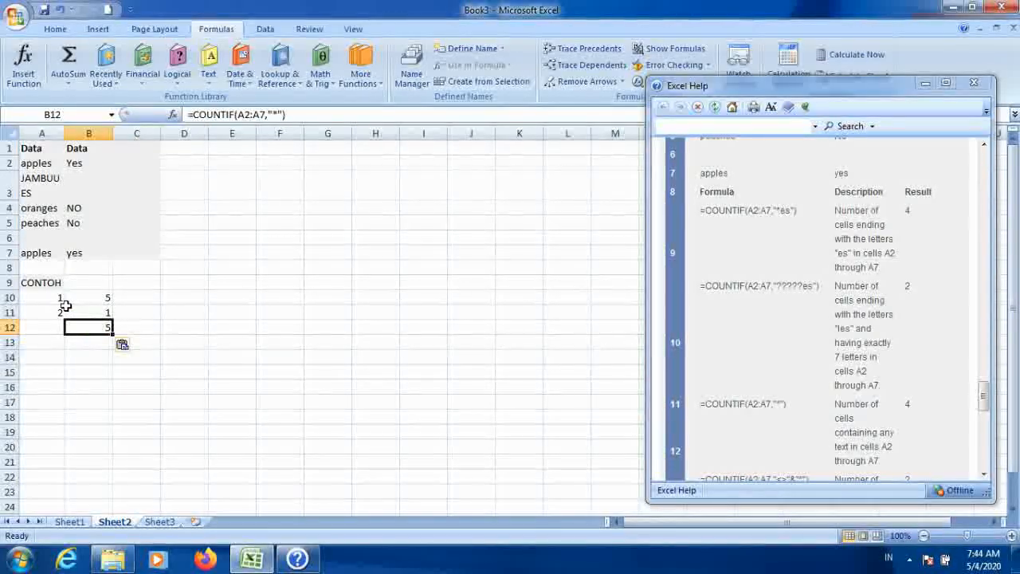
Step: Extend the example numbering in column A down to 3 in A12
left_click_drag(60, 298, 71, 334)
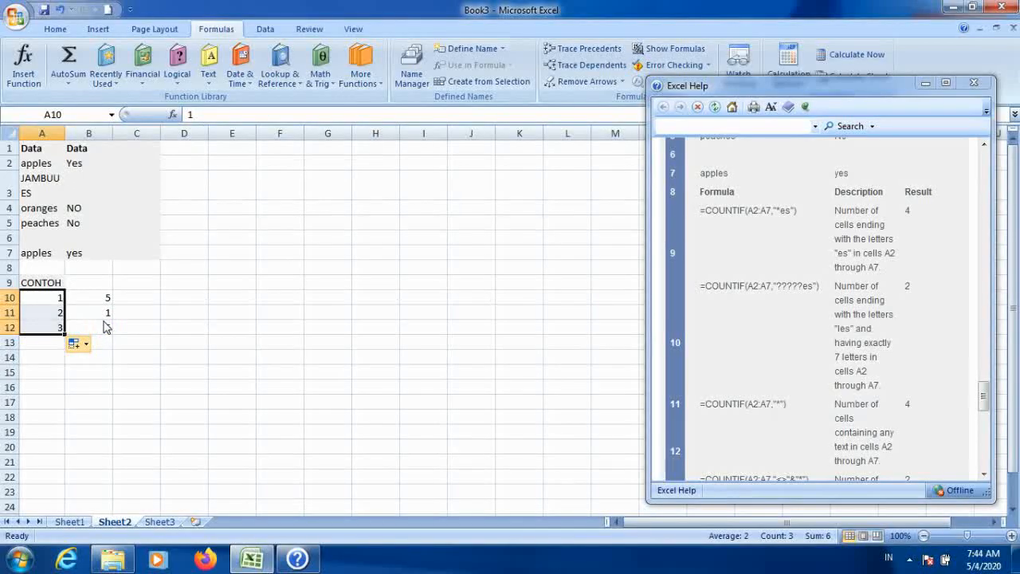
left_click(80, 343)
left_click(185, 357)
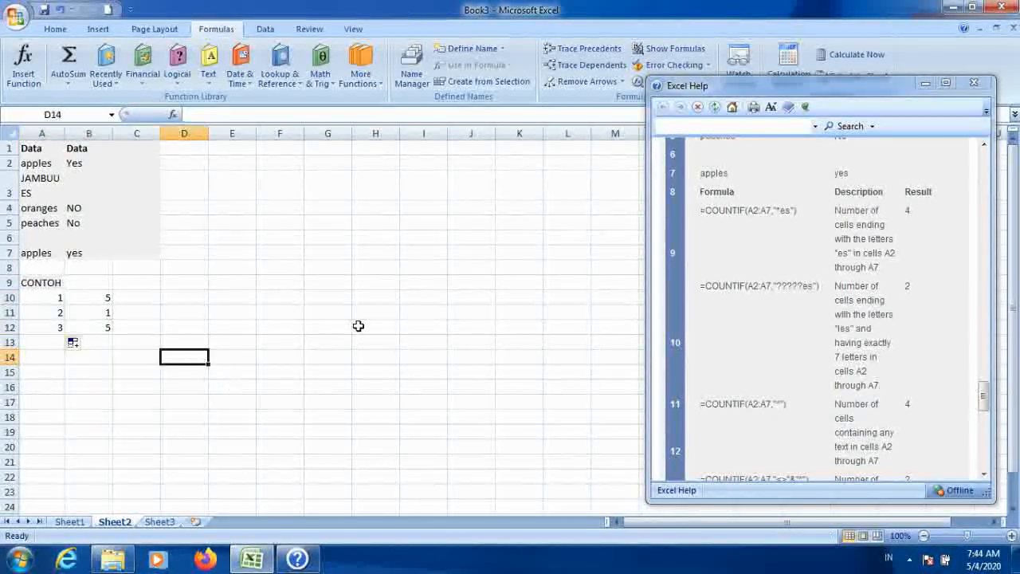
Step: Clear cell A3 and re-enter B11's wildcard COUNTIF formula
left_click(296, 321)
left_click(102, 327)
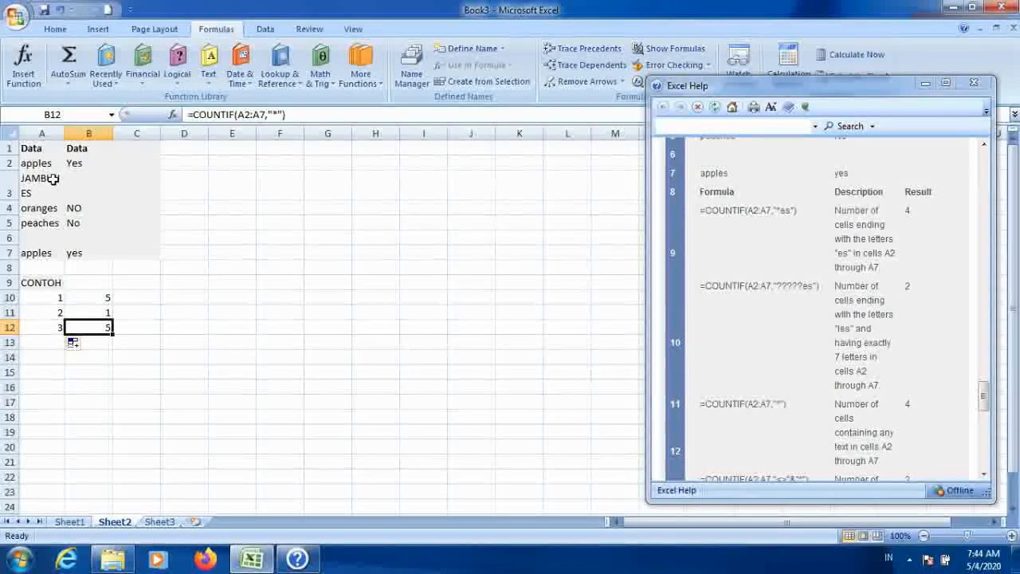
key("Delete")
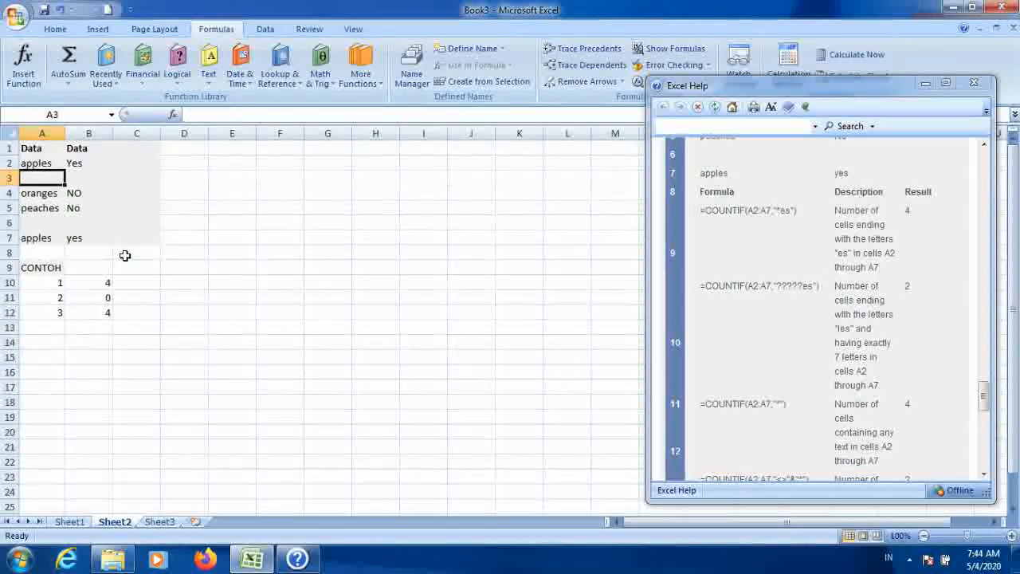
left_click(191, 315)
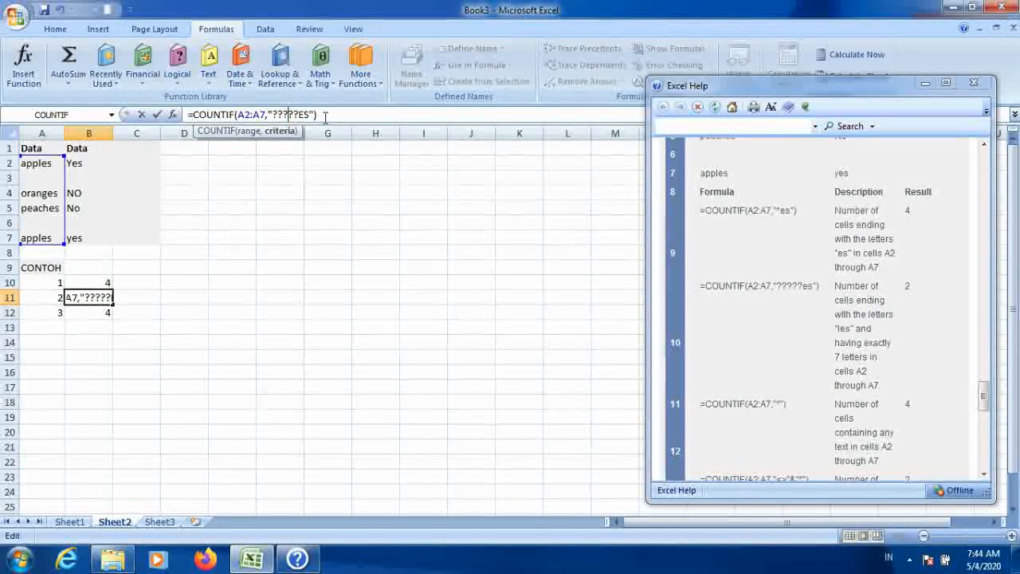
key("Return")
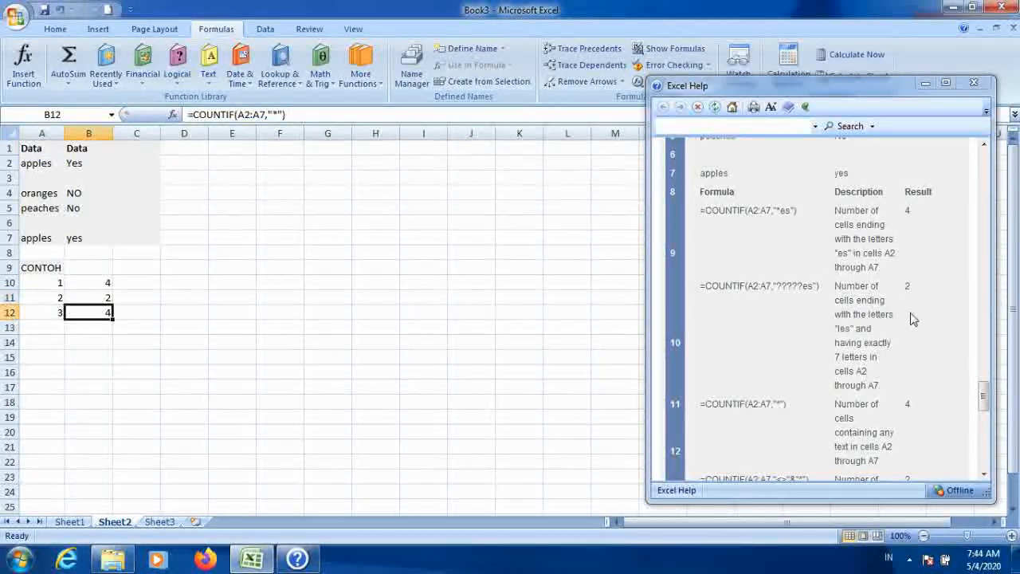
Step: Copy the help example =COUNTIF(A2:A7,"<>"&"*") into cell B13
scroll(775, 319, "down", 3)
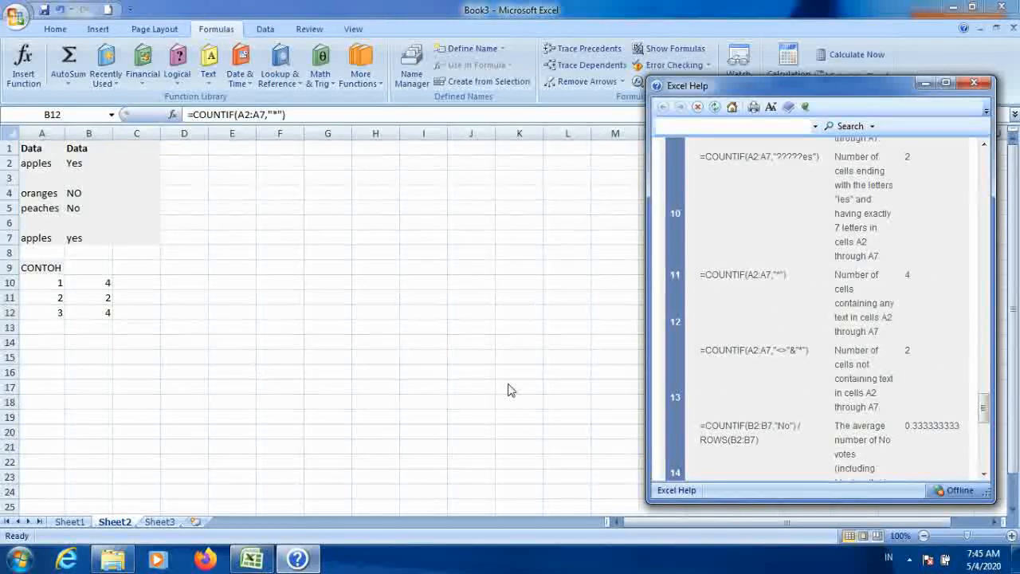
left_click(985, 474)
left_click(985, 476)
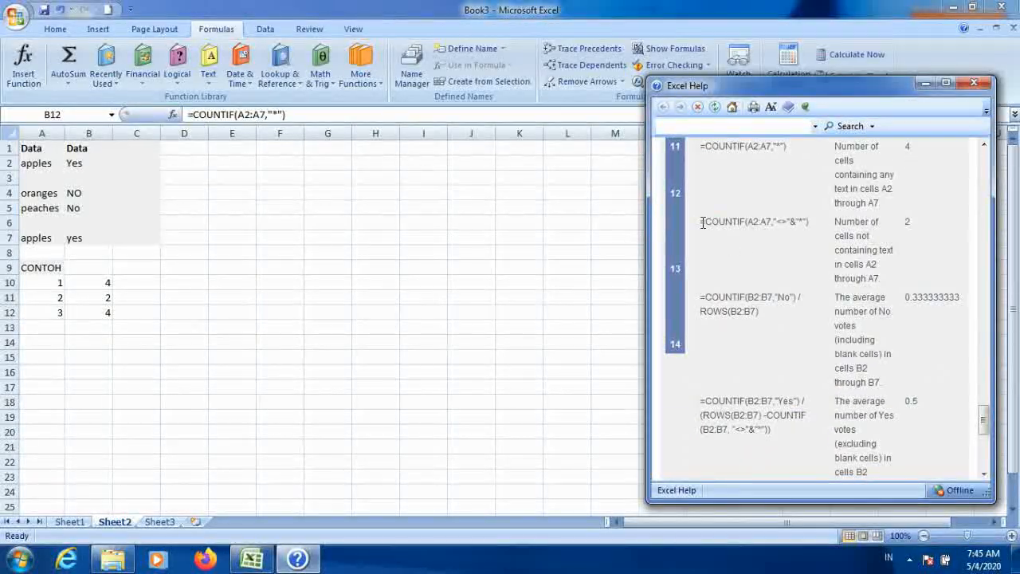
left_click_drag(771, 225, 816, 227)
key("ctrl+c")
right_click(781, 230)
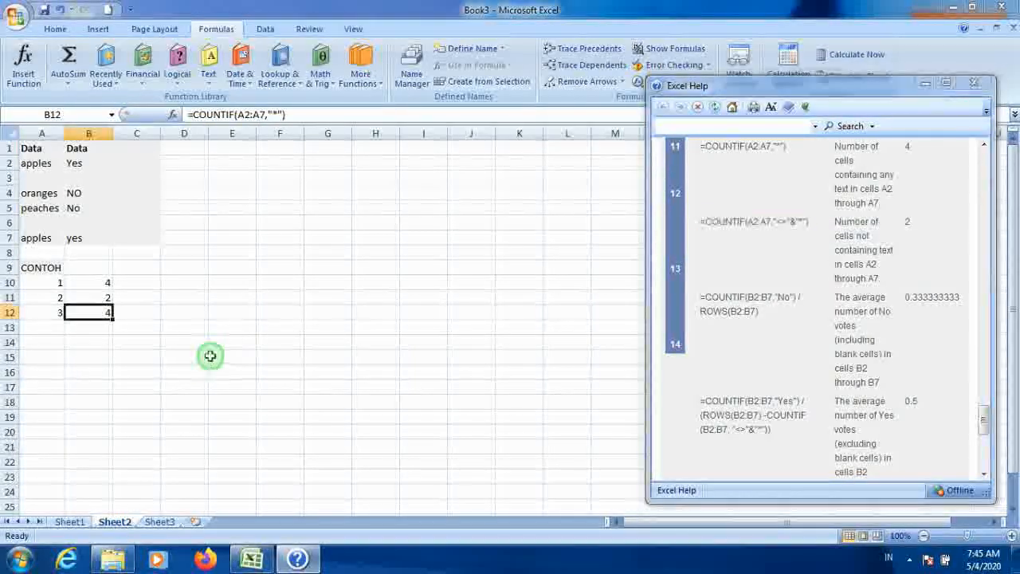
left_click(99, 329)
key("ctrl+v")
Step: Extend the example numbering in column A down to 6 in A15
left_click_drag(61, 302, 63, 337)
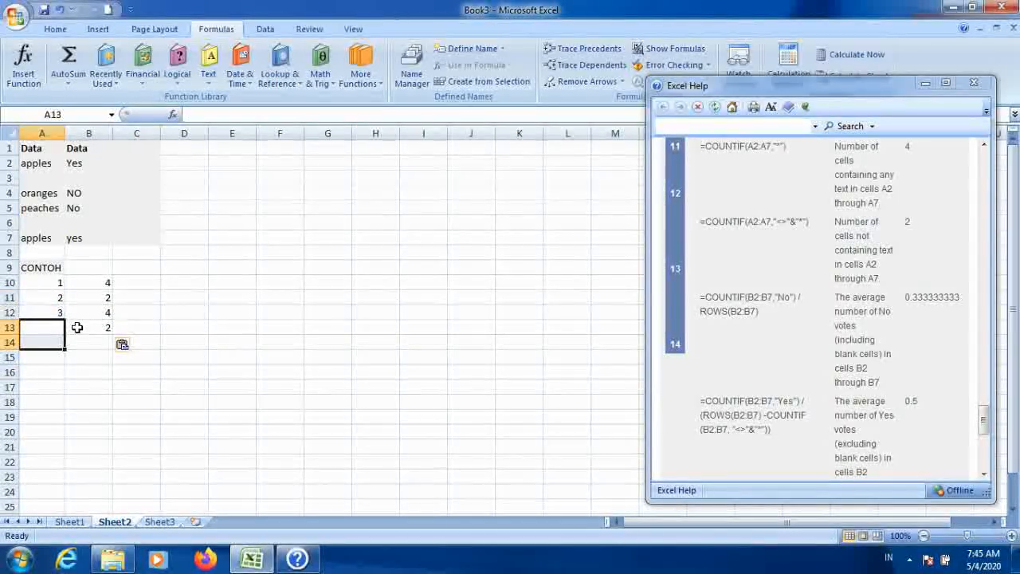
left_click_drag(60, 298, 69, 363)
left_click(135, 357)
Step: Copy the help example =COUNTIF(B2:B7,"No") / ROWS(B2:B7) into cell B14
left_click(107, 326)
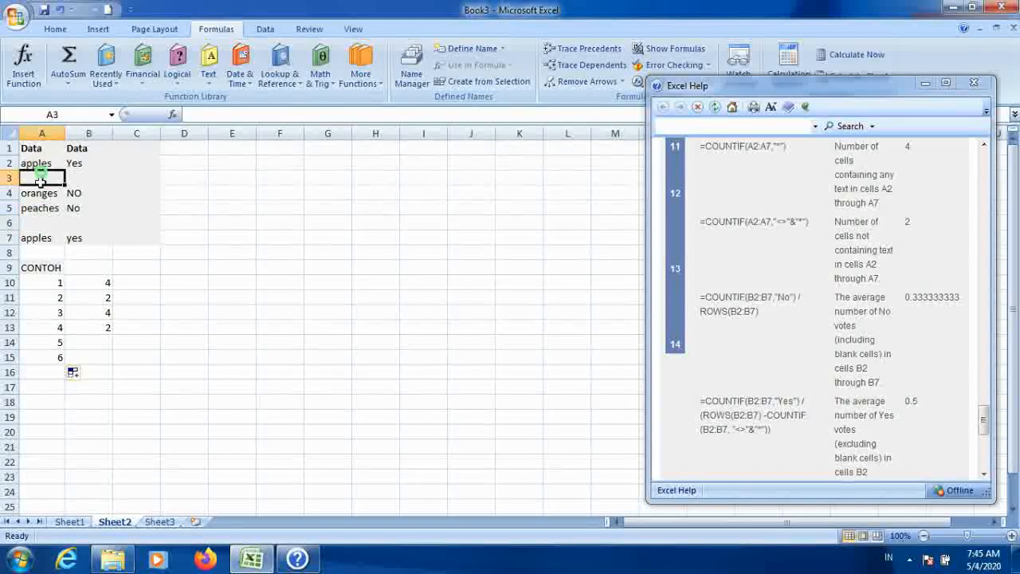
left_click(34, 233)
left_click(43, 178)
left_click(90, 329)
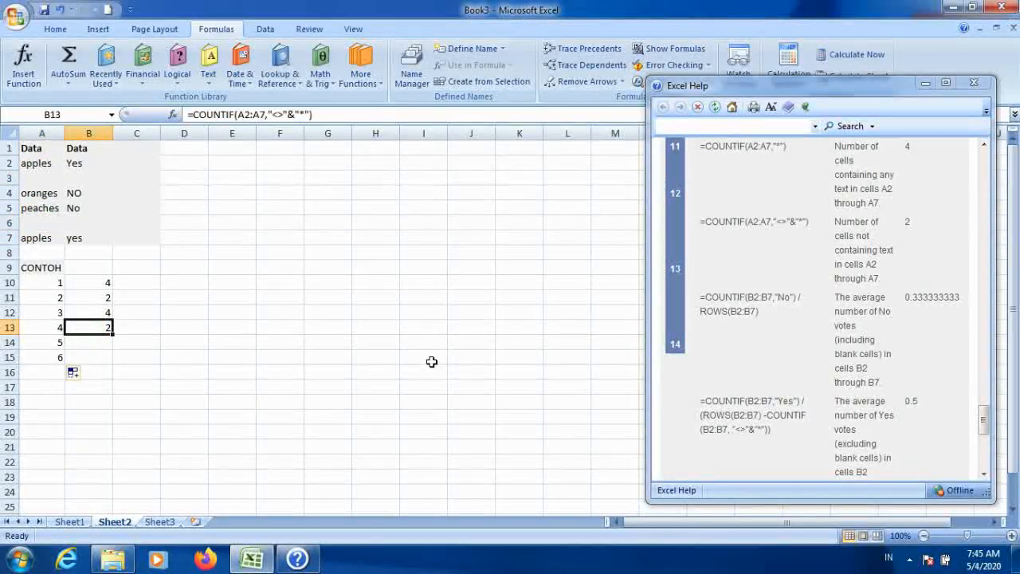
left_click(763, 369)
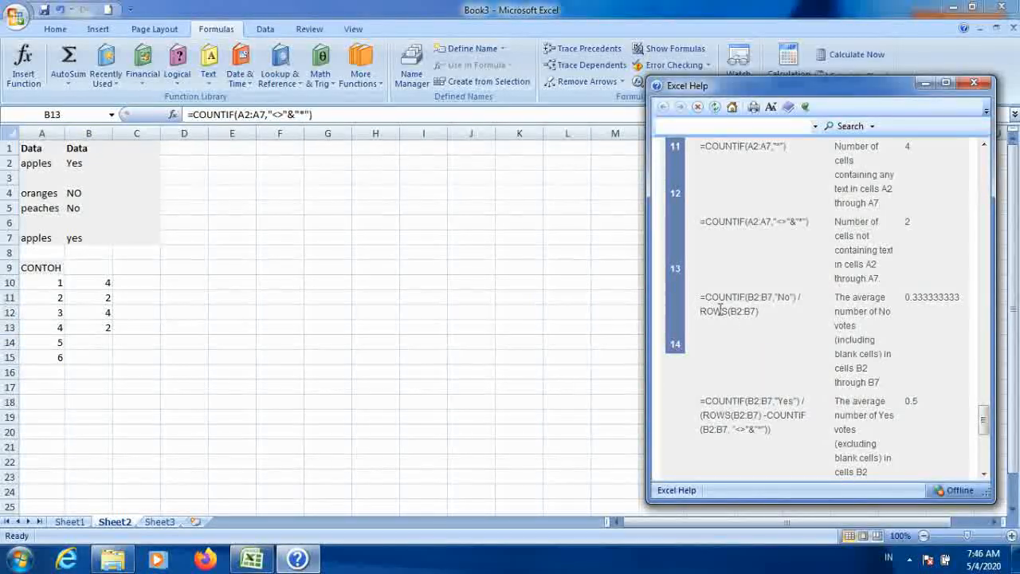
left_click_drag(701, 300, 774, 309)
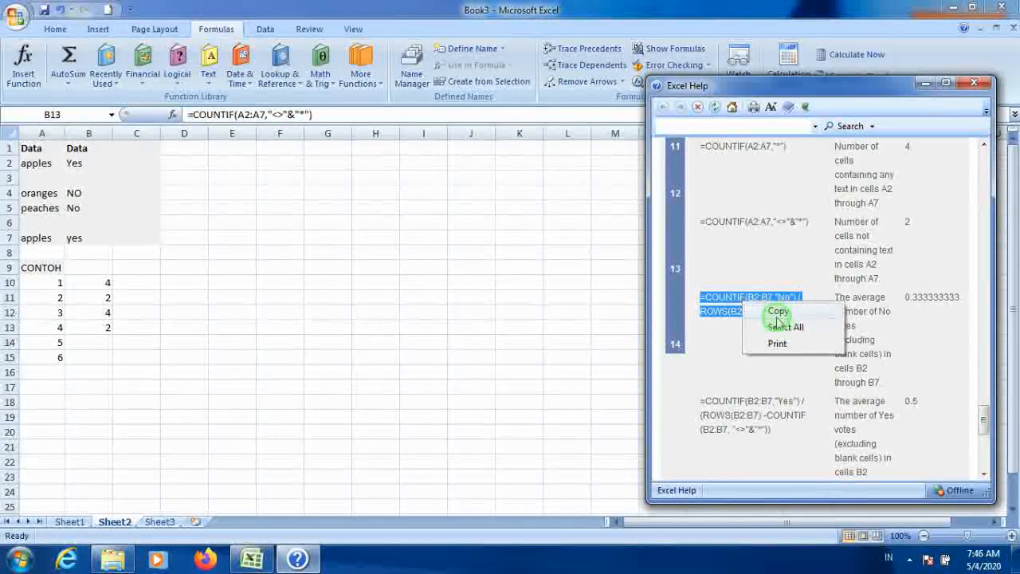
left_click(777, 310)
left_click(100, 328)
left_click(147, 150)
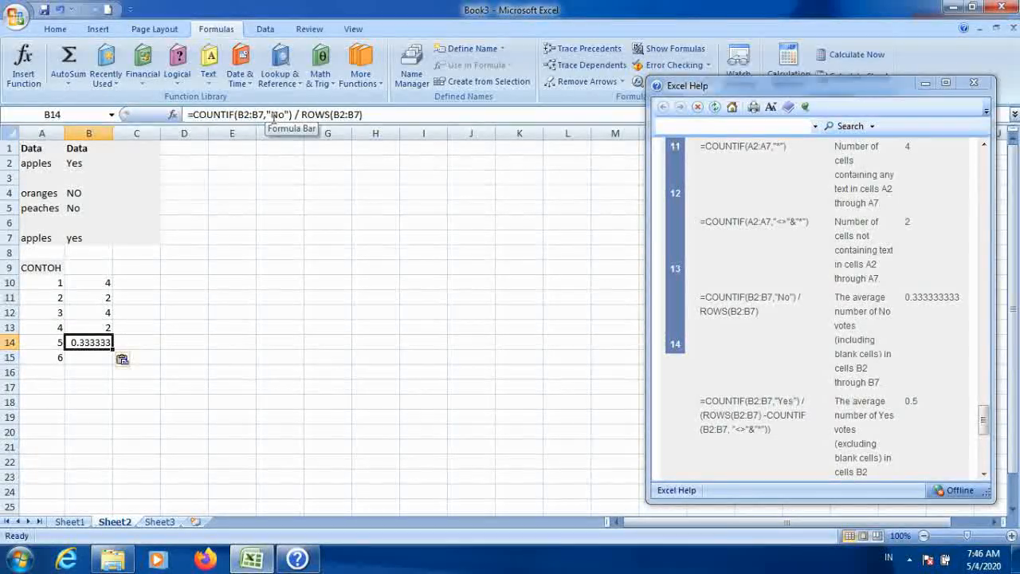
Step: Re-enter NO in cell B4
left_click(82, 193)
type("NO")
key("Return")
Step: Enter =2/6 in D14 to check the No-vote average by hand
left_click(88, 342)
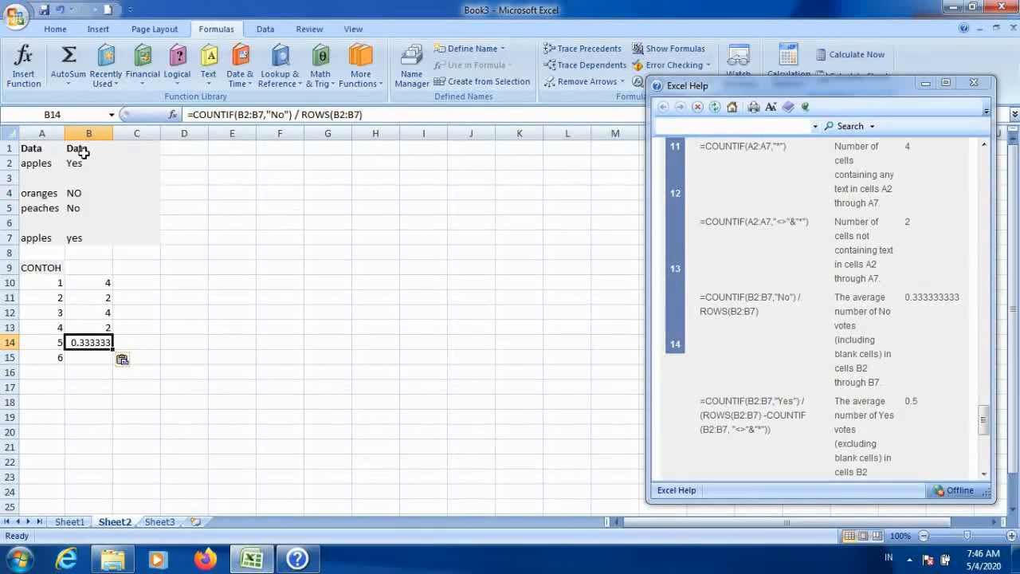
left_click_drag(83, 162, 80, 238)
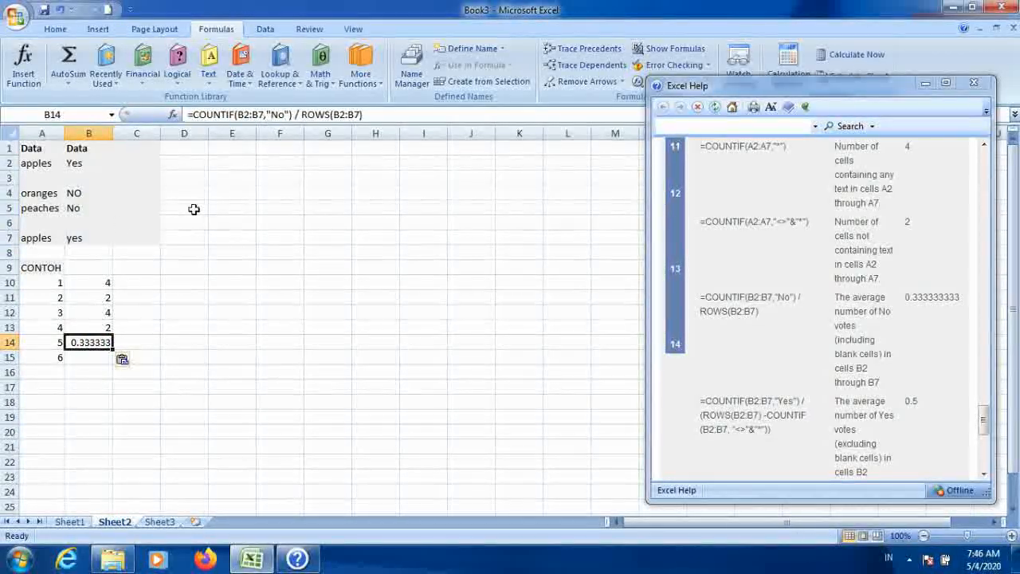
left_click(84, 193)
left_click(85, 207)
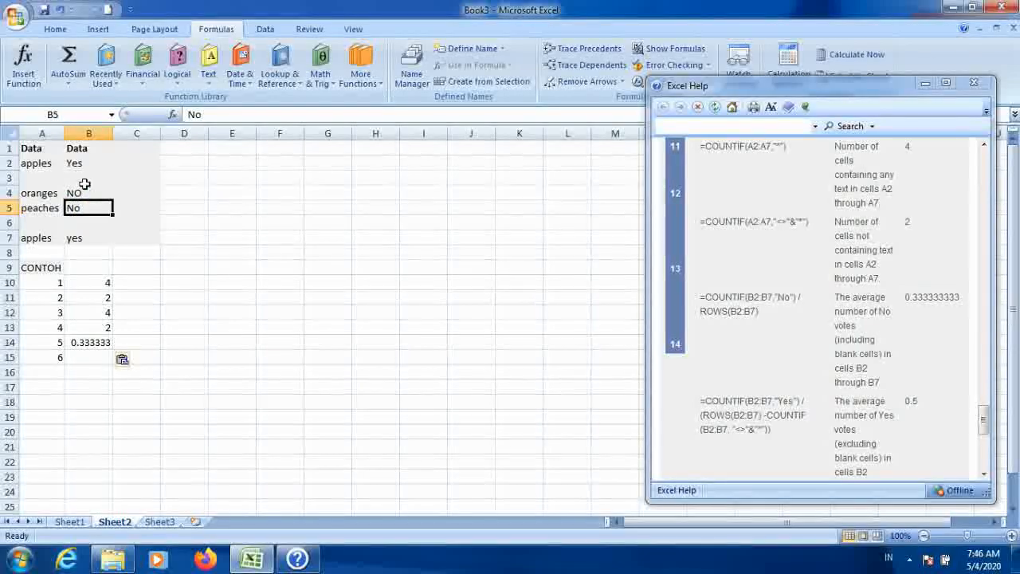
left_click_drag(80, 162, 83, 241)
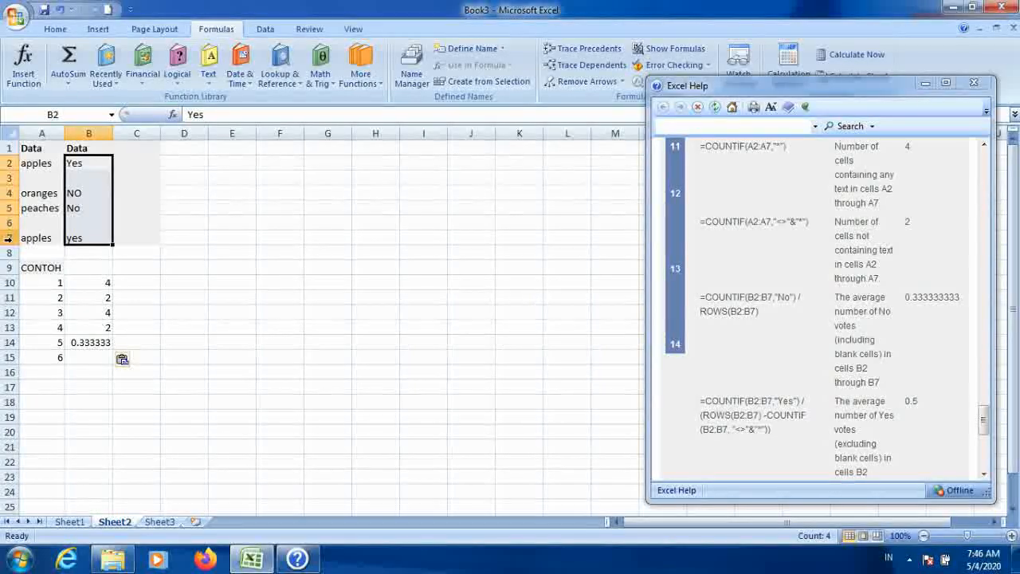
left_click(170, 351)
key("Up")
key("Left")
key("Left")
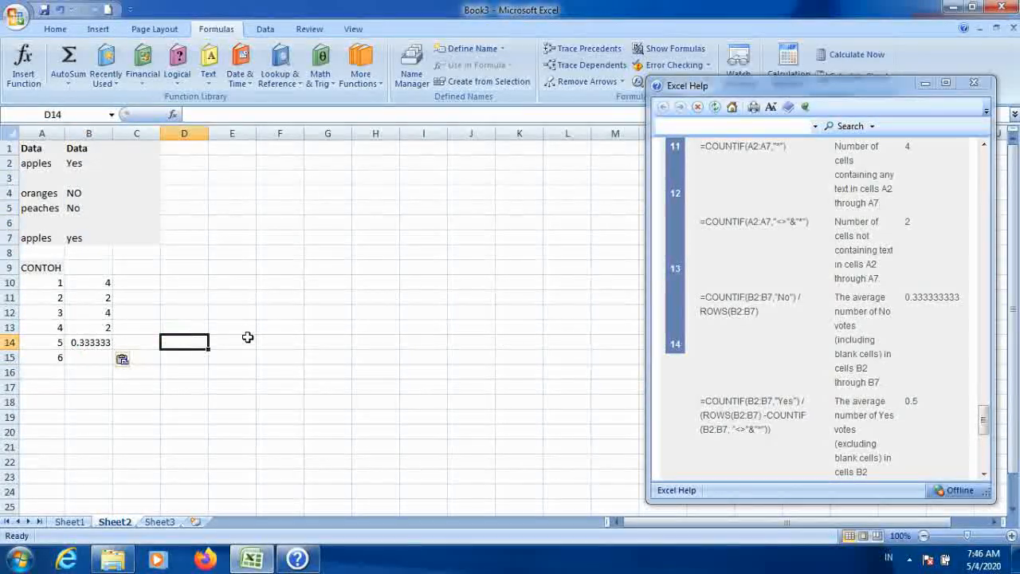
type("=2")
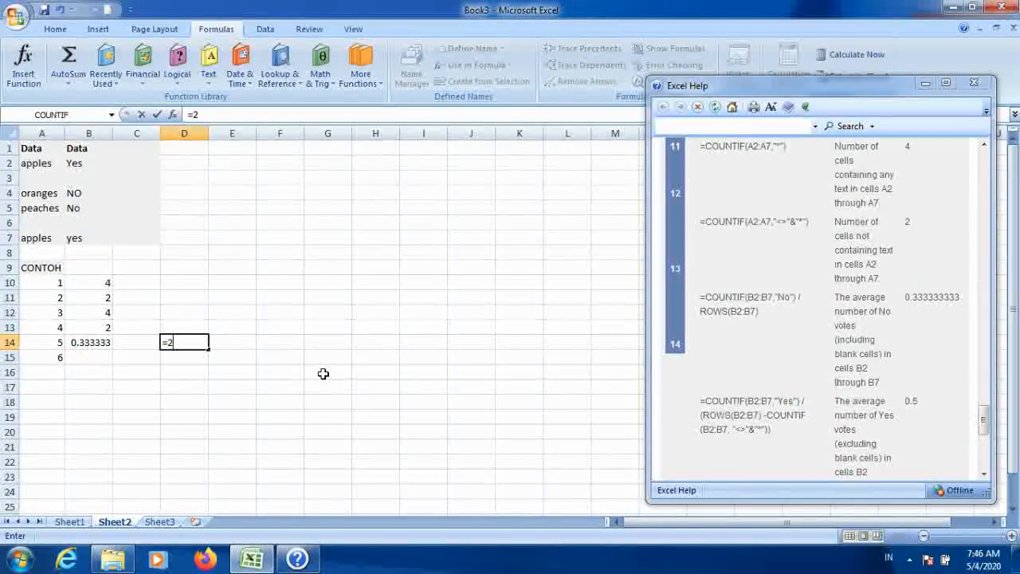
type("/6")
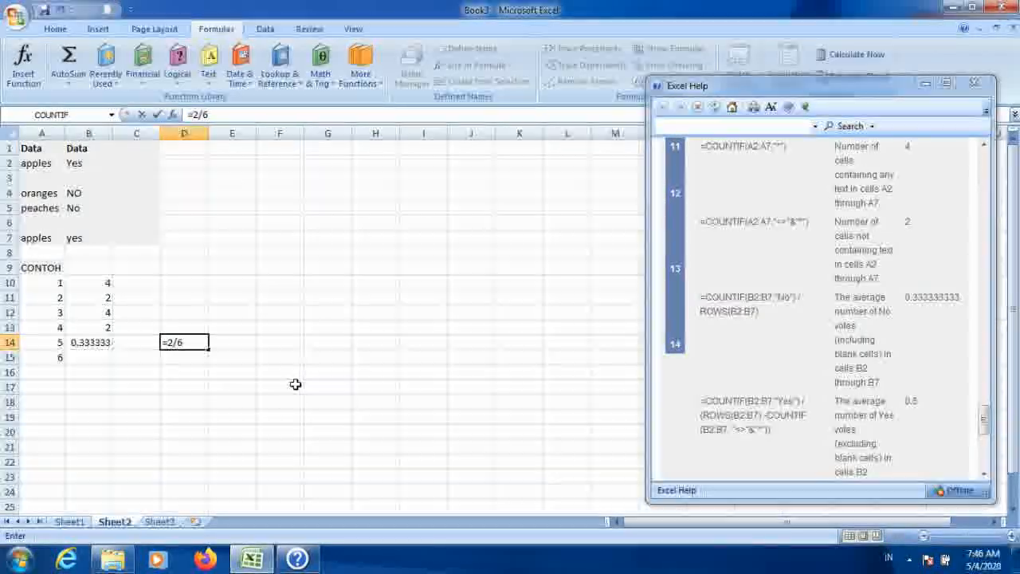
key("Return")
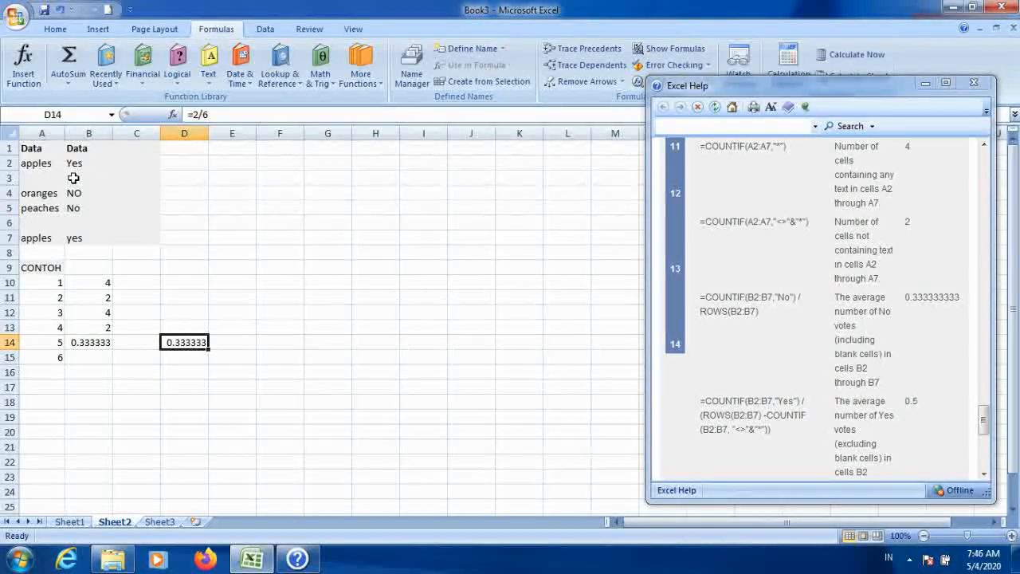
Step: Compare B14's formula and result with the votes in B2:B7 and the value in D14
left_click(91, 342)
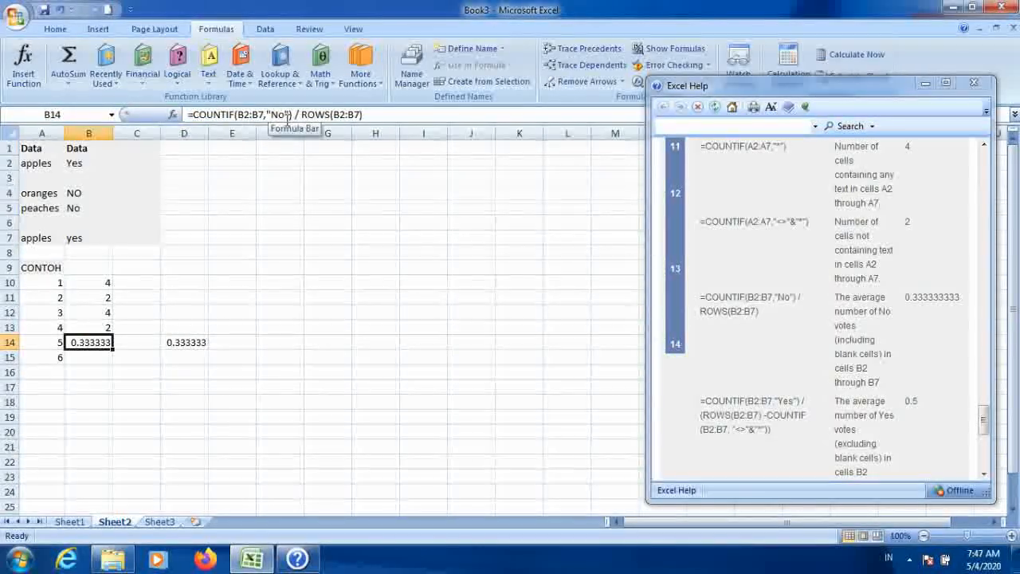
left_click(77, 196)
left_click(80, 209)
left_click(80, 163)
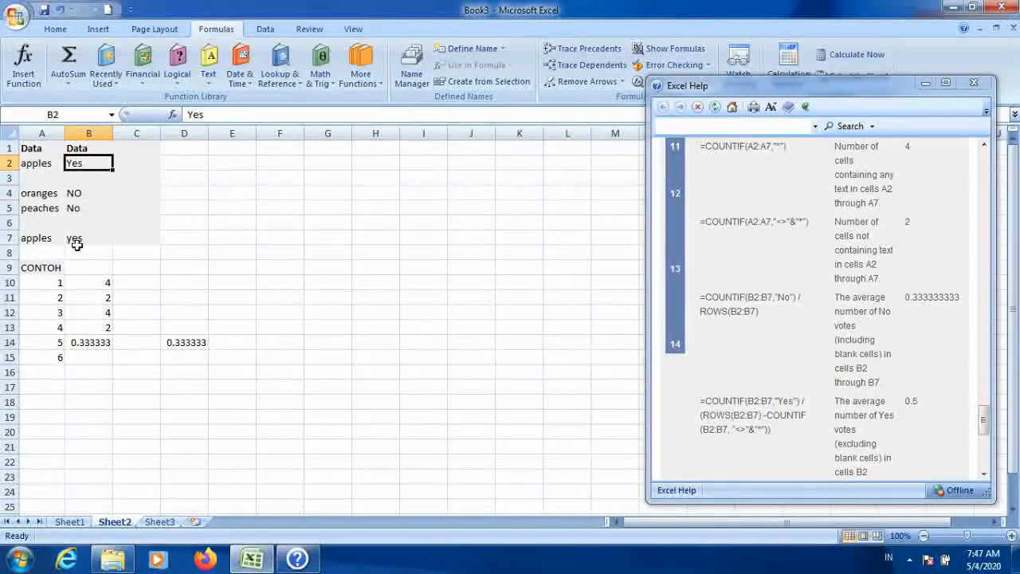
left_click(80, 195)
left_click(80, 208)
left_click(80, 223)
left_click(81, 195)
left_click(84, 206)
left_click(181, 343)
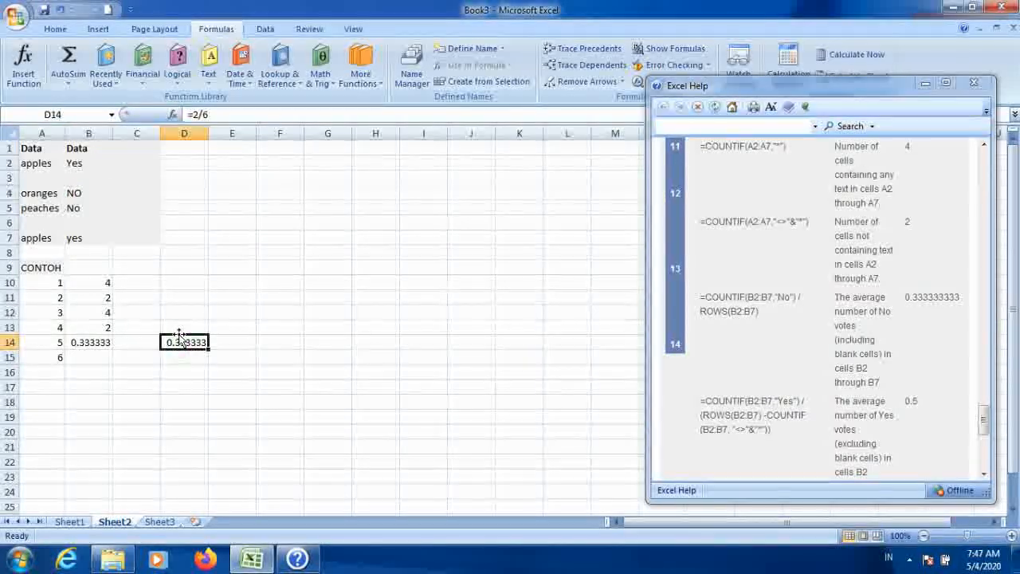
left_click(87, 341)
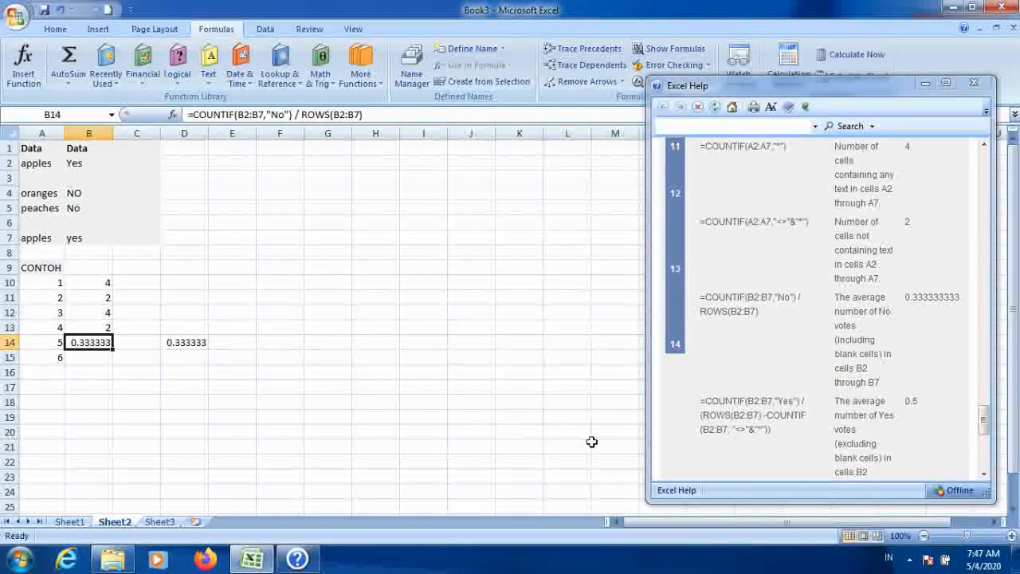
Step: Copy the help example =COUNTIF(B2:B7,"Yes") / (ROWS(B2:B7) -COUNTIF(B2:B7, "<>"&"*")) into cell B15
left_click_drag(984, 422, 986, 434)
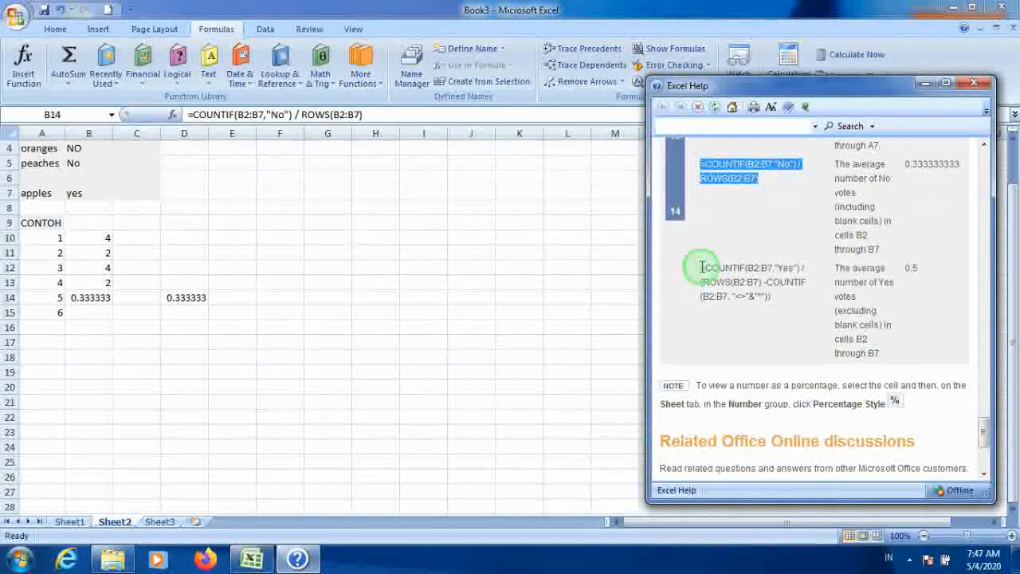
left_click_drag(700, 268, 797, 296)
right_click(754, 294)
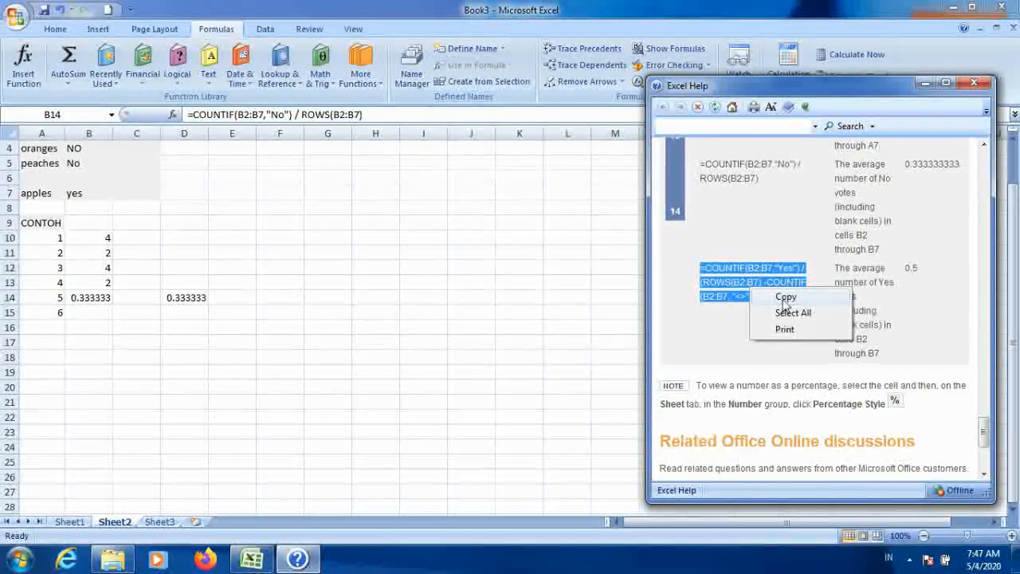
left_click(785, 296)
left_click(85, 311)
right_click(85, 311)
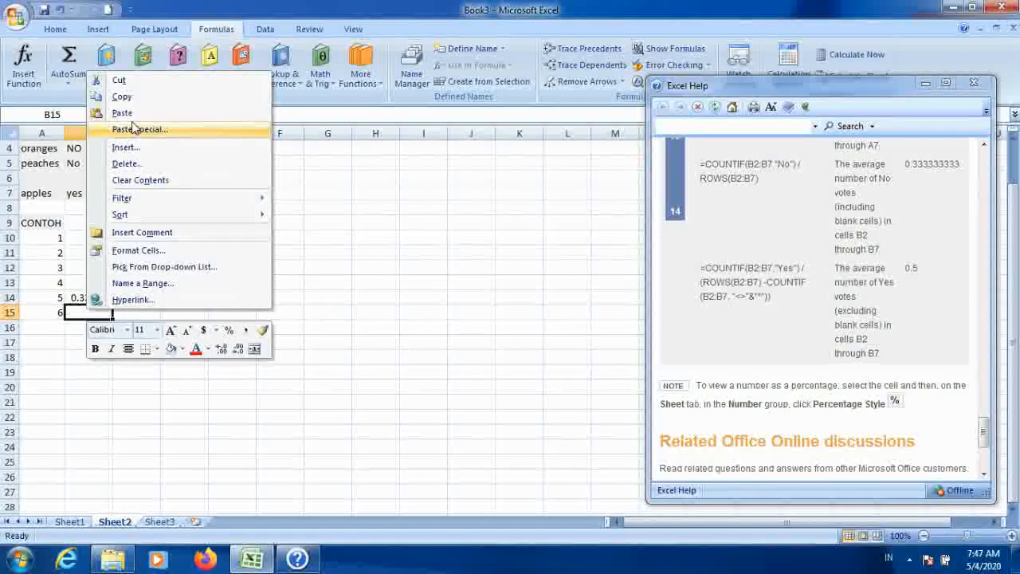
left_click(120, 84)
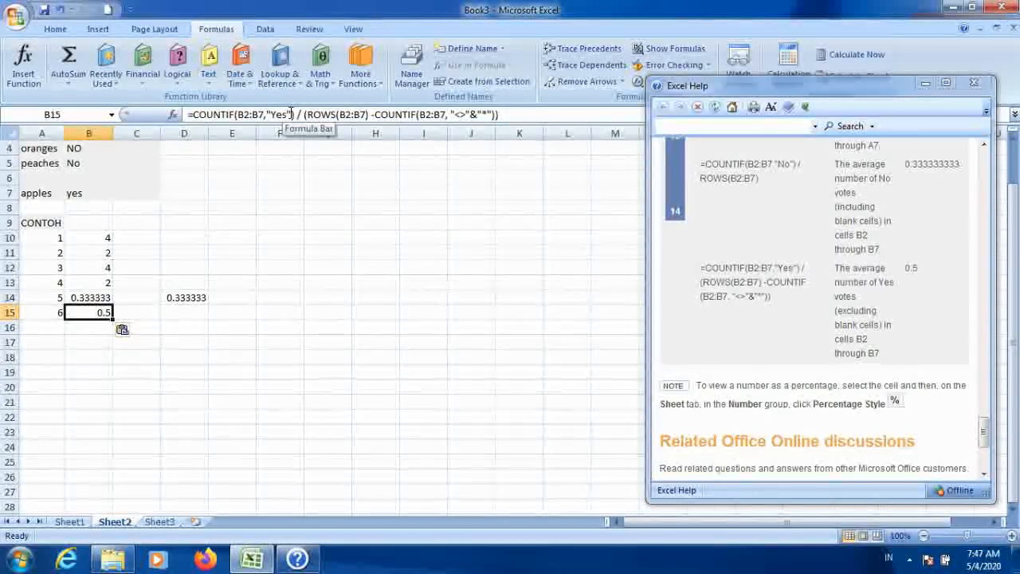
scroll(139, 223, "up", 1)
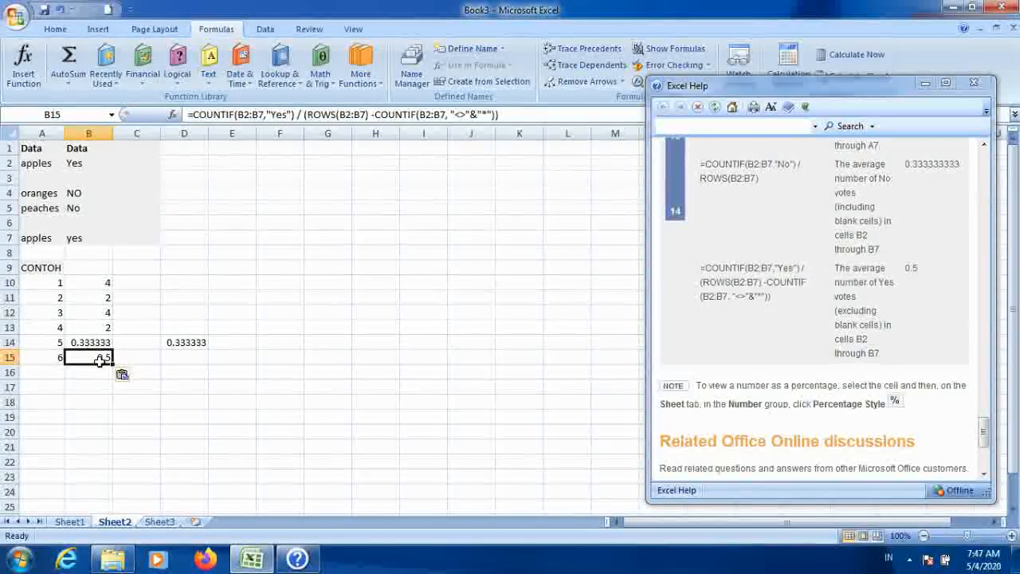
Step: Enter =2/6 in D15 to check the Yes-vote average by hand
left_click(199, 357)
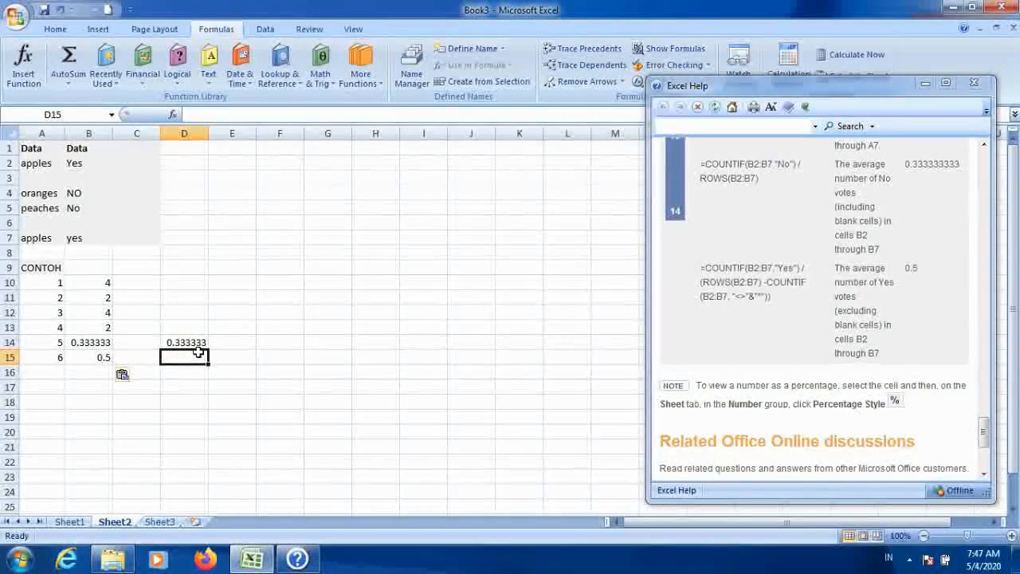
type("=")
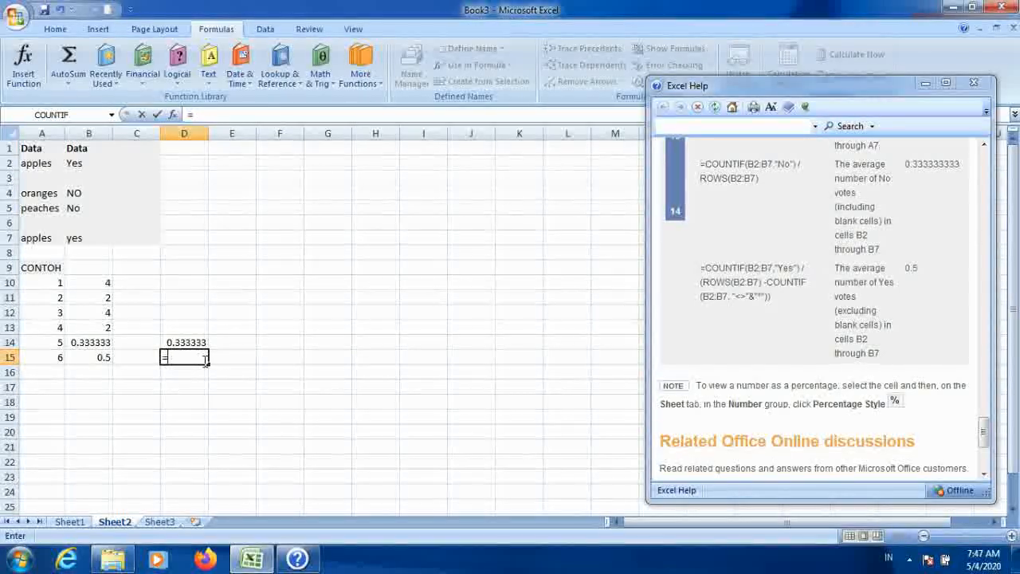
type("2")
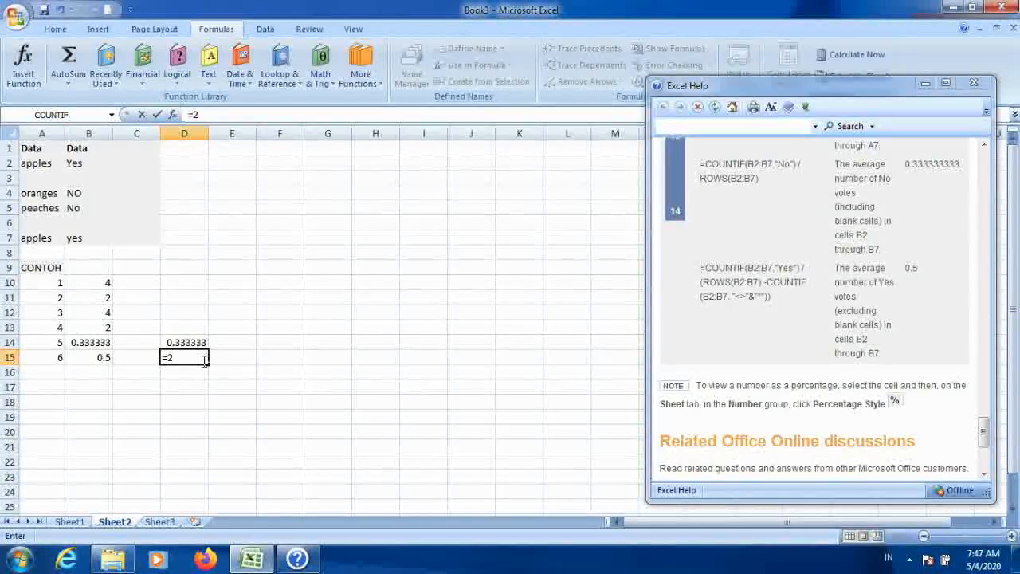
type("/6")
key("Return")
Step: Try to extend D15's formula with a subtraction
left_click(85, 360)
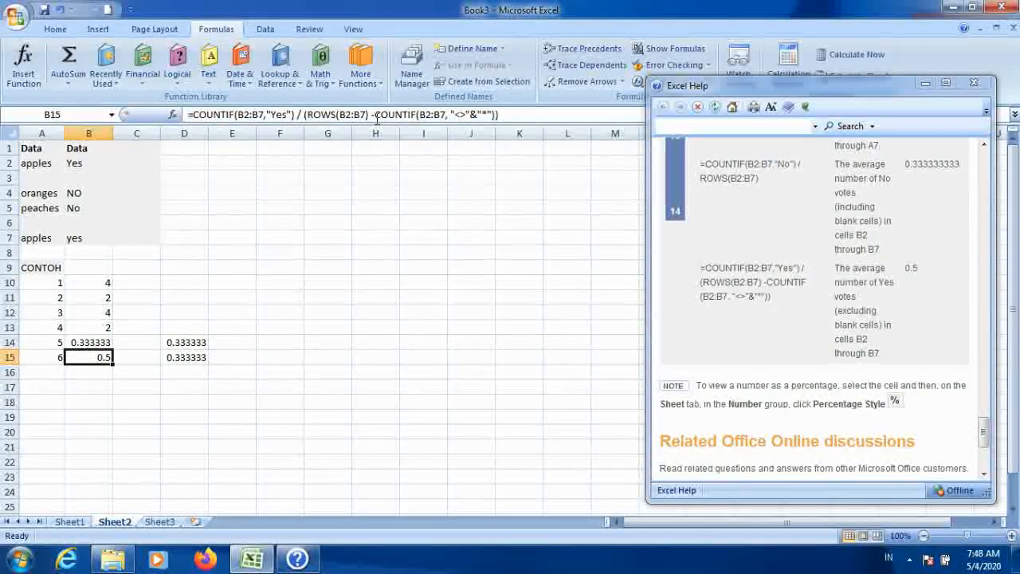
left_click(196, 359)
left_click(226, 110)
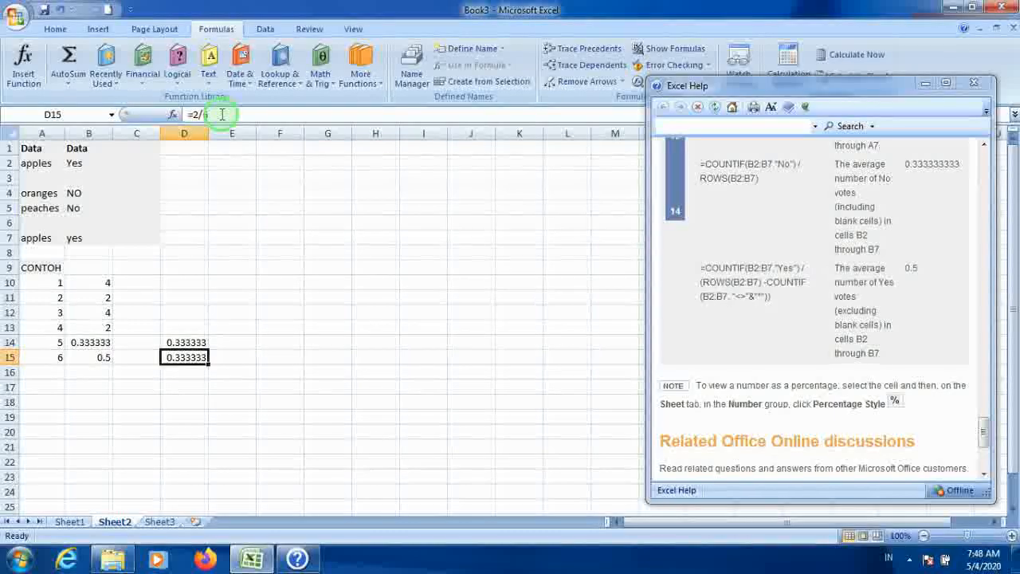
type("-")
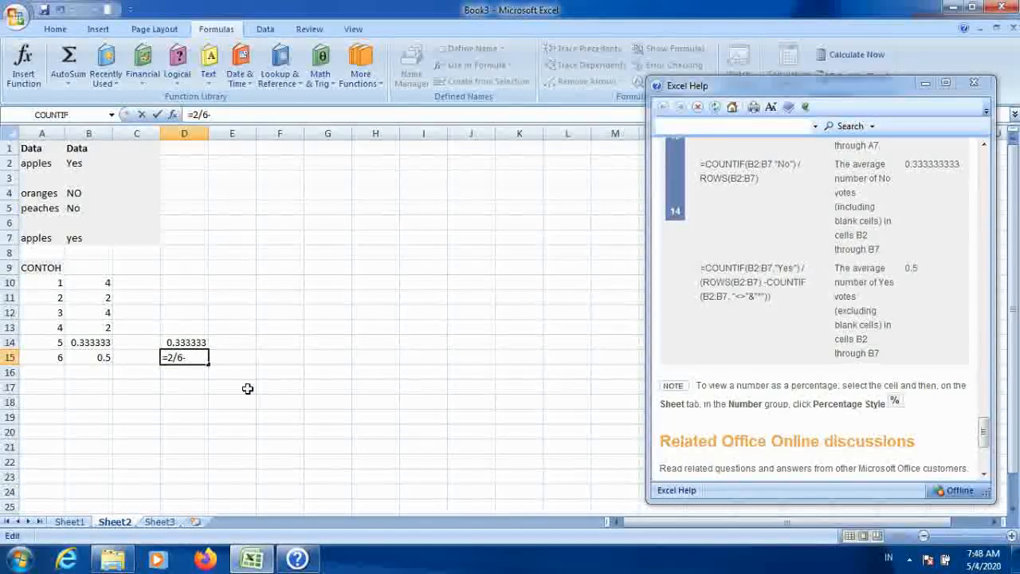
left_click(236, 355)
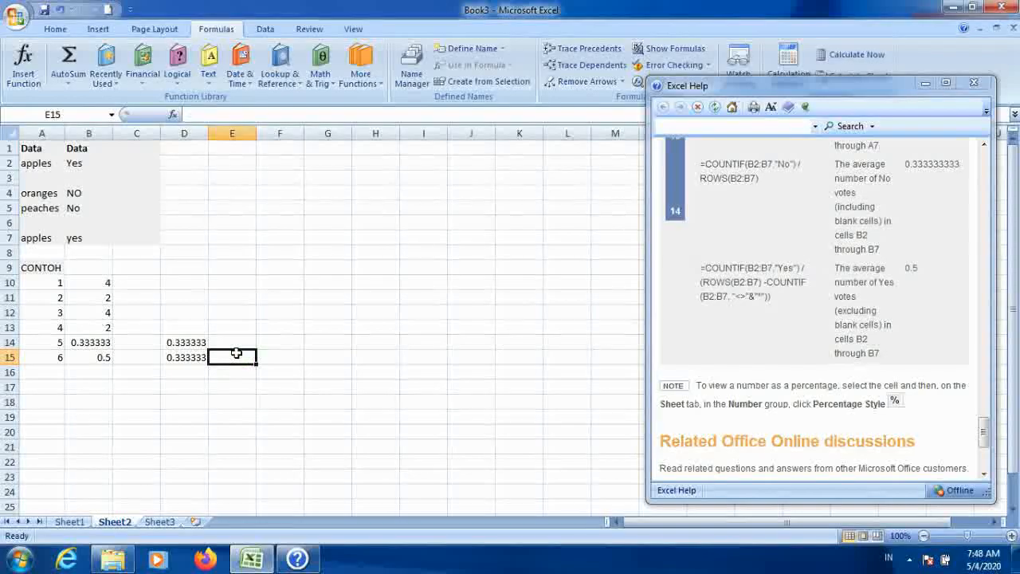
Step: Enter 2 in cell E15
left_click(95, 358)
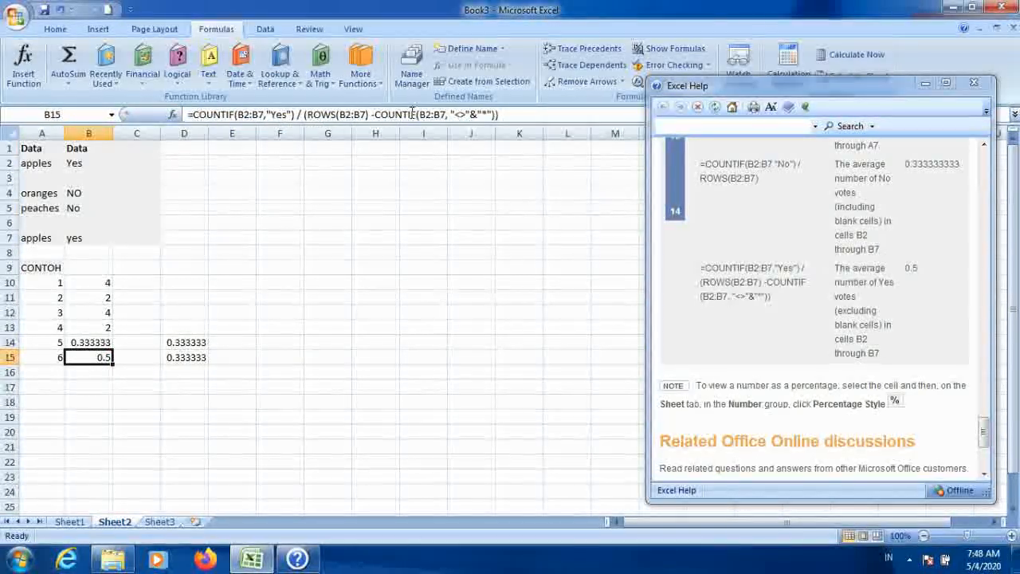
left_click(243, 362)
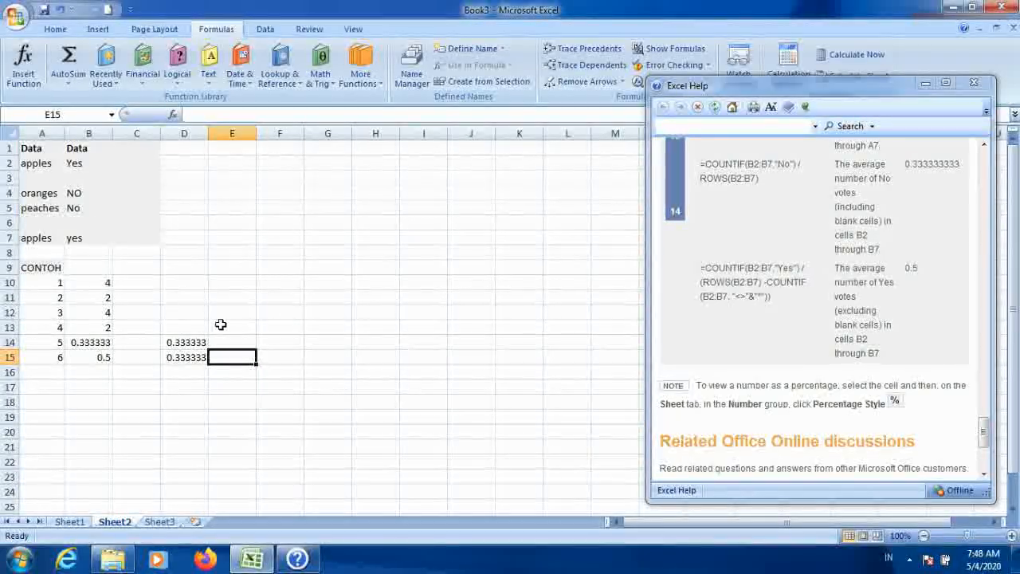
type("2")
left_click(272, 372)
left_click(274, 358)
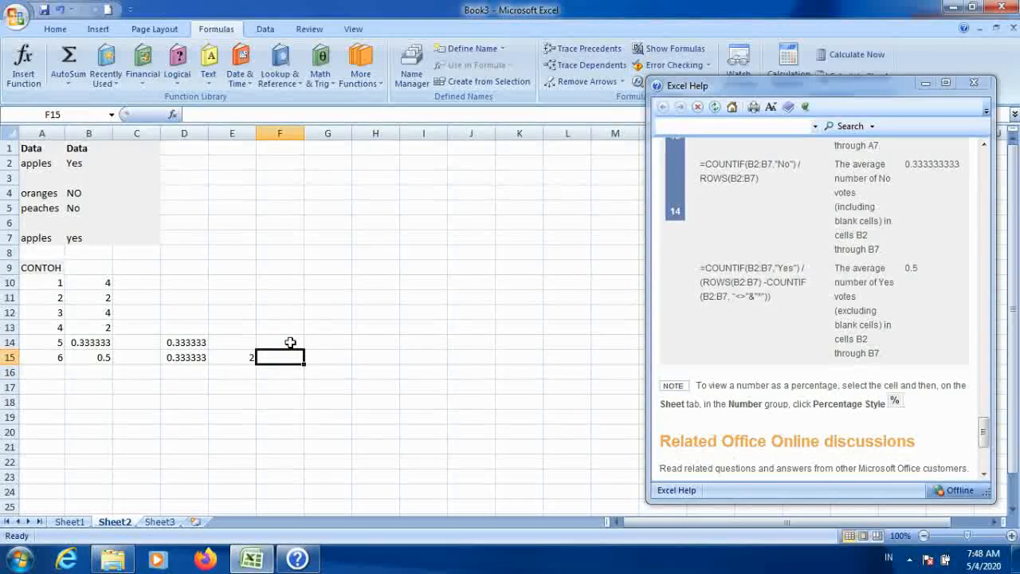
Step: Enter the formula =D15-E15 in cell F15
type("=")
left_click(199, 359)
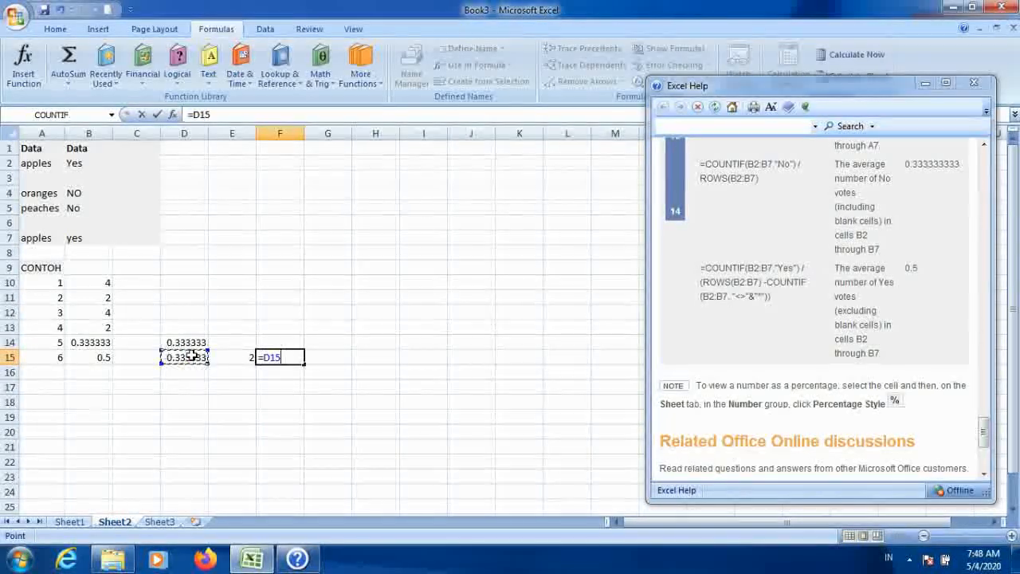
type("-")
left_click(237, 359)
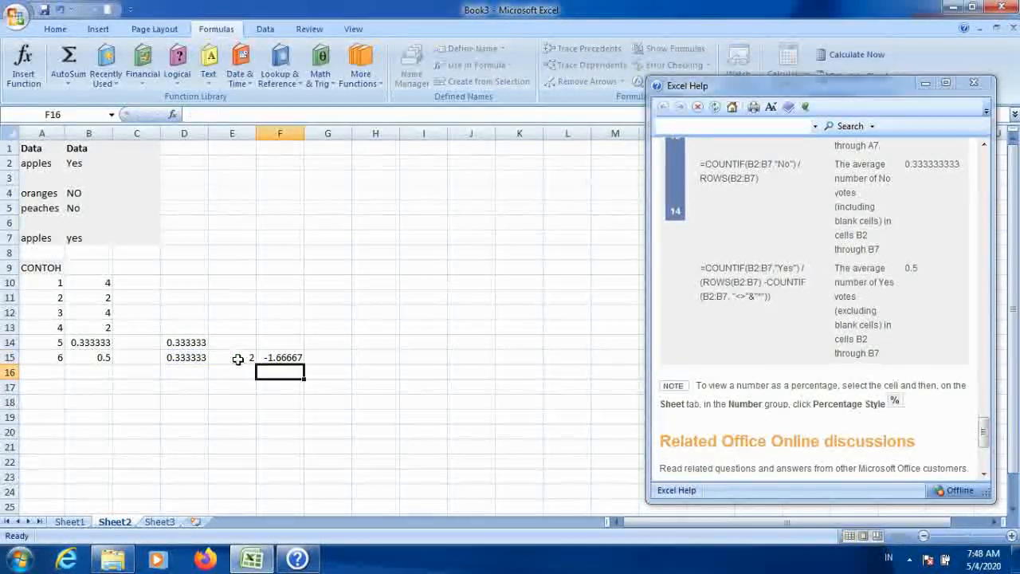
left_click(263, 359)
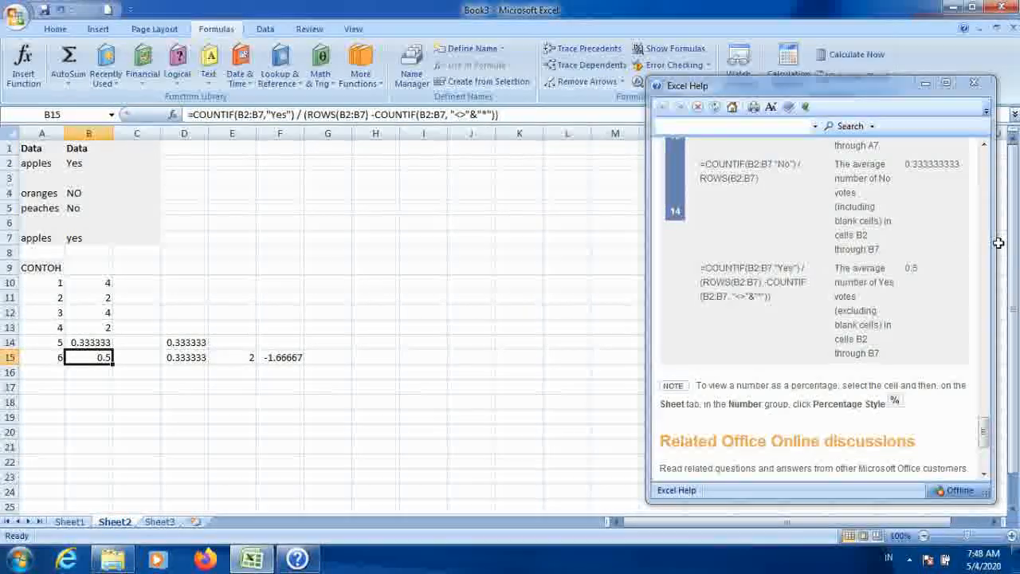
Step: Compare the values in B15, D15 and E15 with the help example's Yes-vote result
left_click(984, 144)
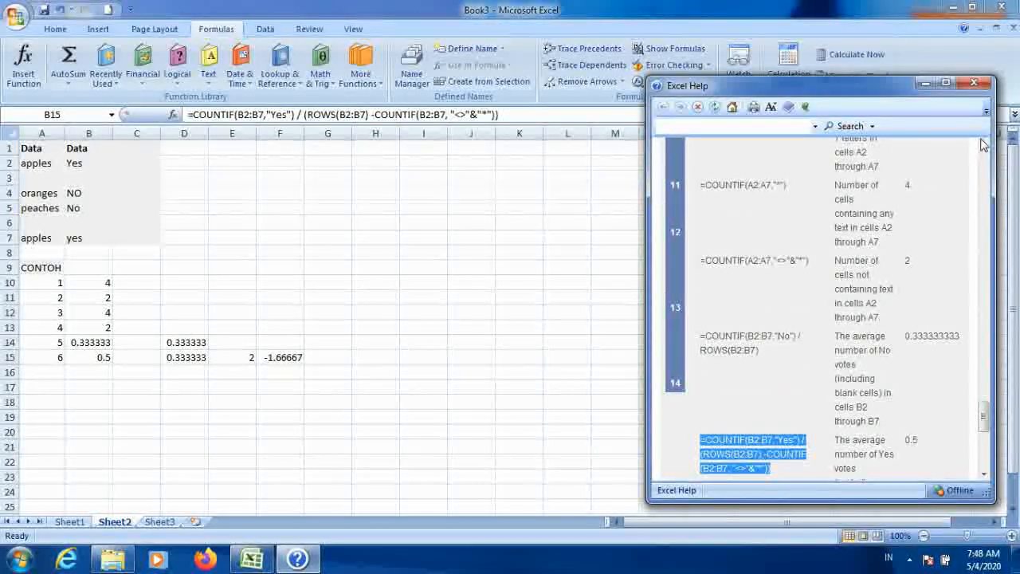
left_click(192, 358)
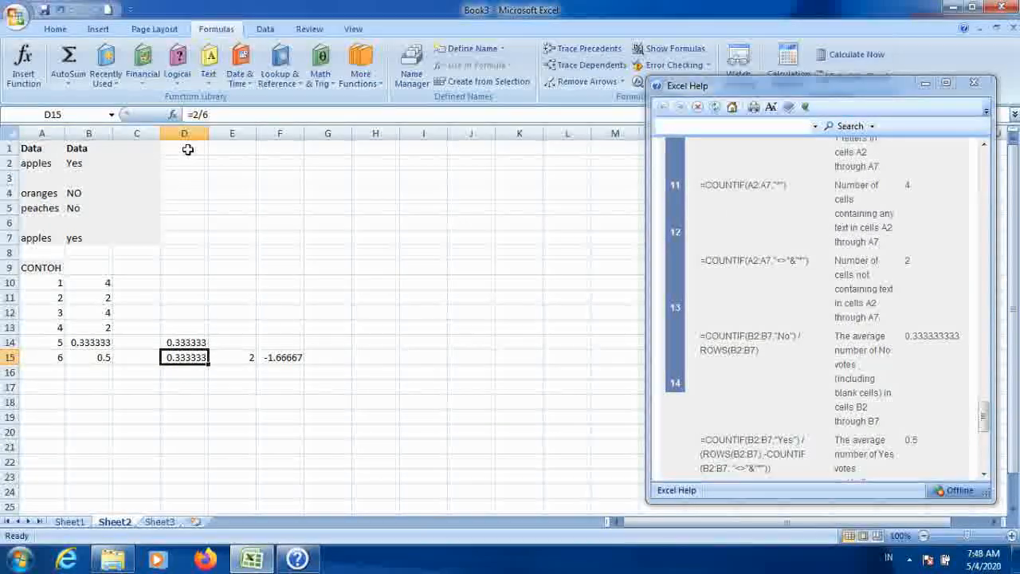
left_click(88, 356)
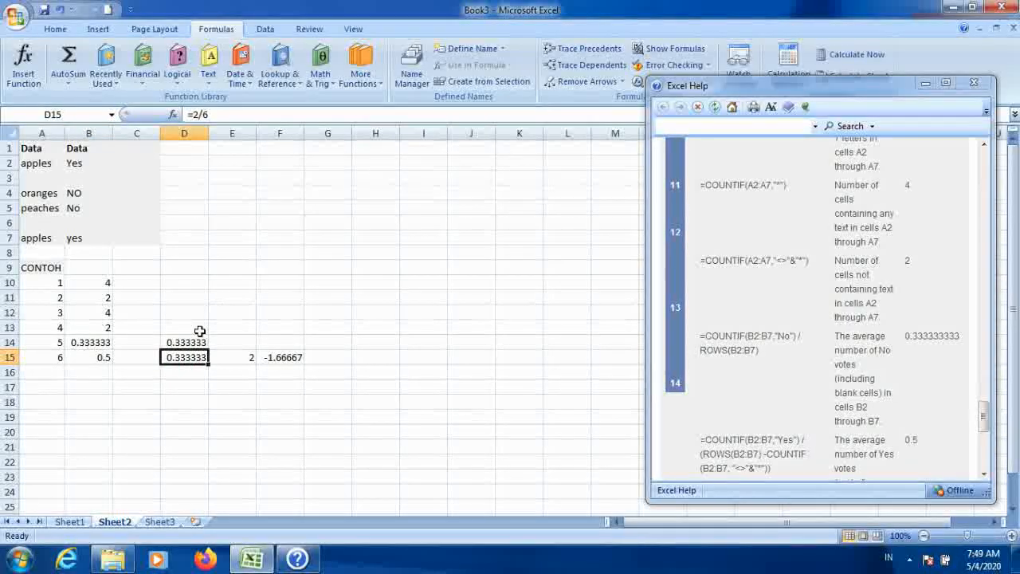
left_click(235, 357)
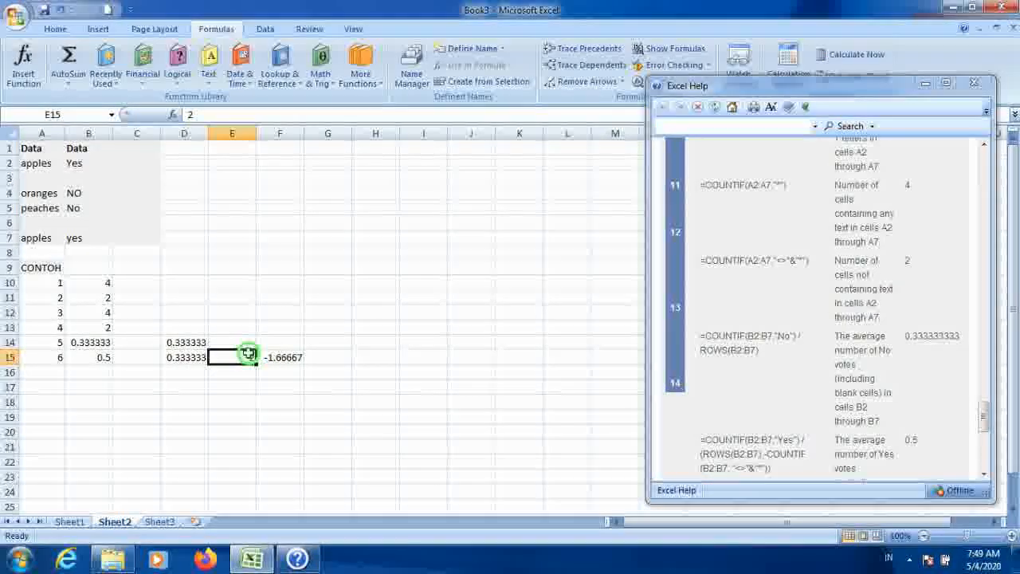
left_click(184, 357)
left_click(82, 358)
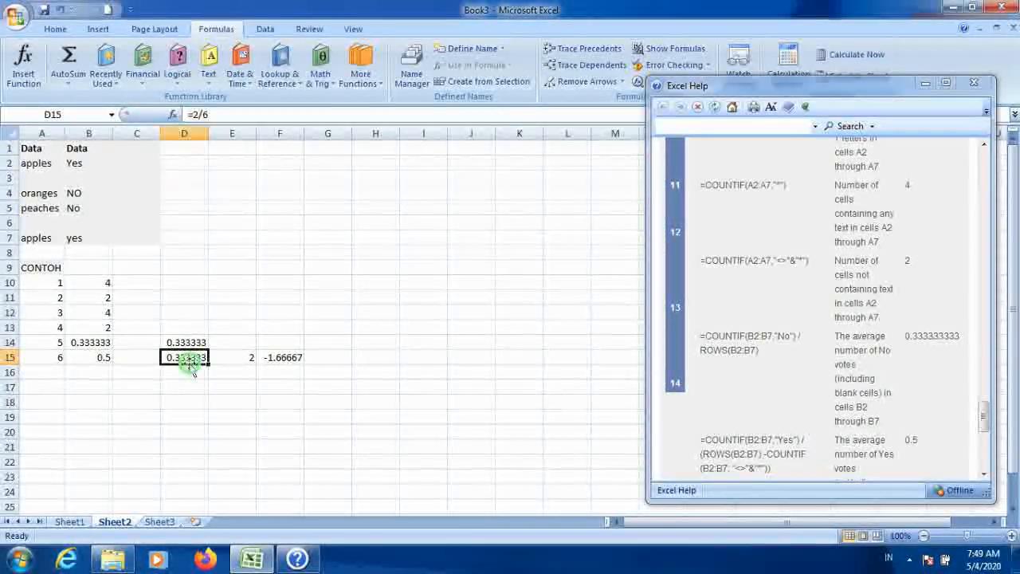
Step: Shorten D15's formula to =2
left_click(210, 114)
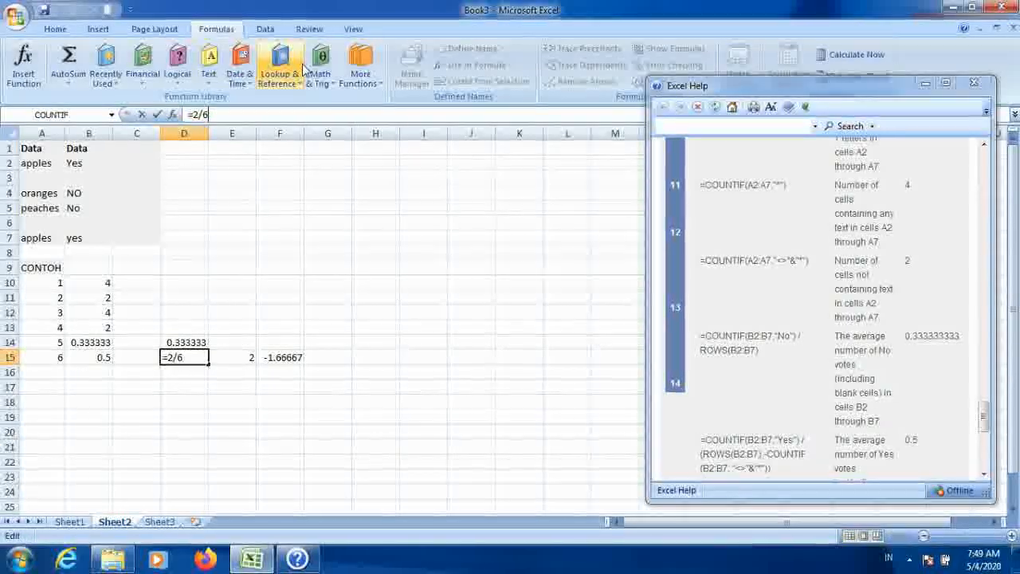
key("BackSpace")
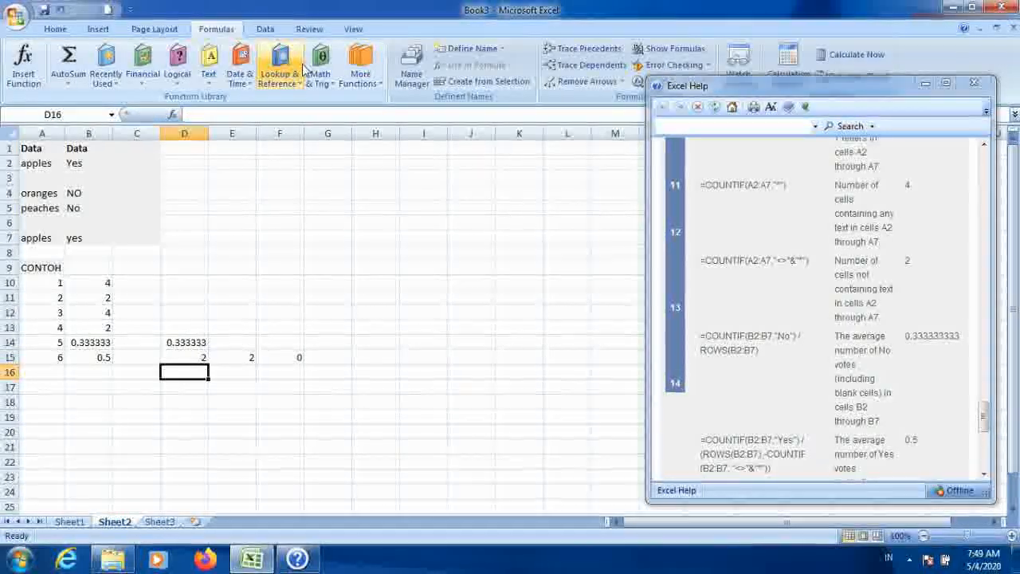
key("Left")
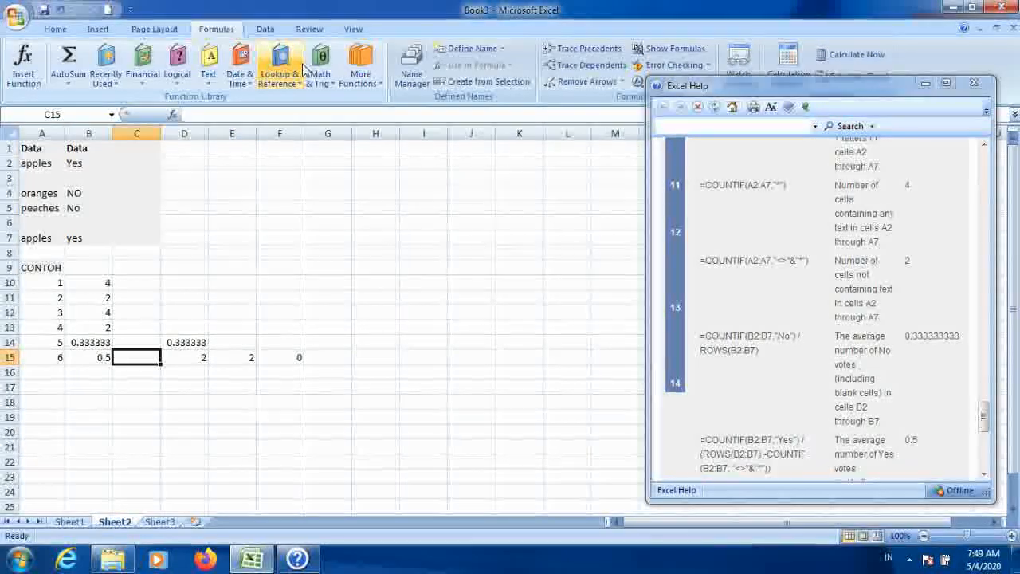
key("Right")
key("Right")
key("Right")
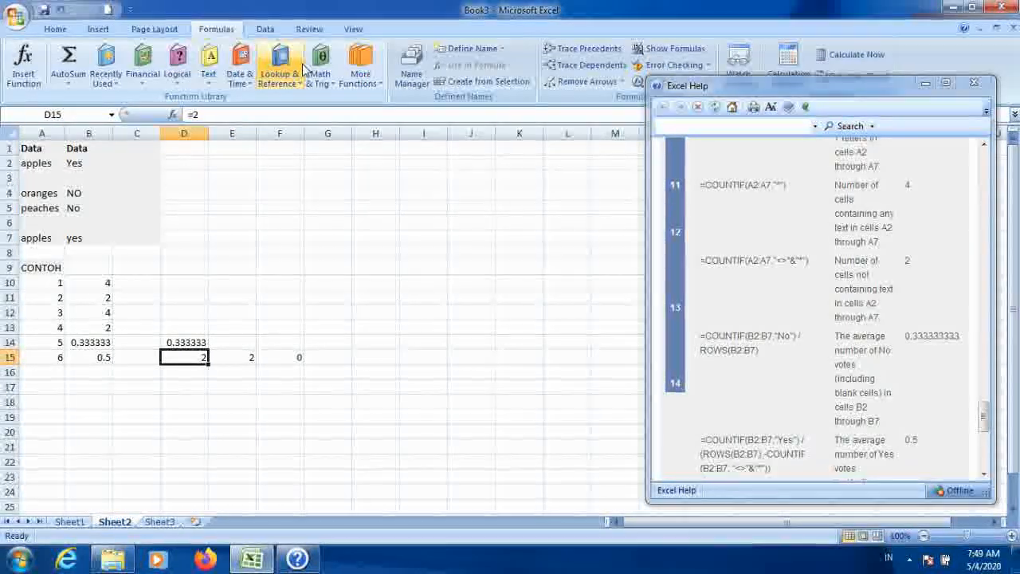
key("Right")
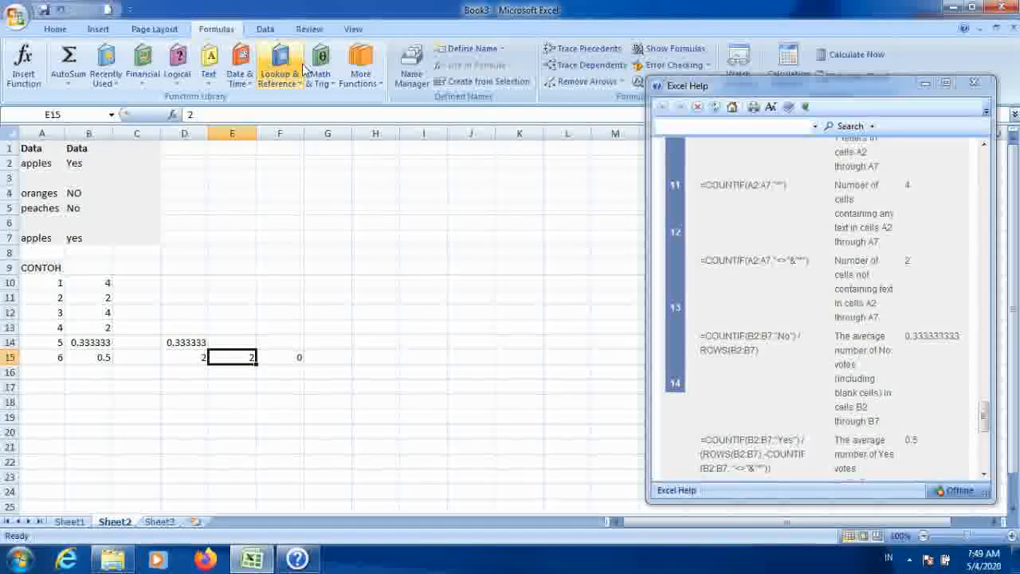
key("Left")
key("Left")
key("Left")
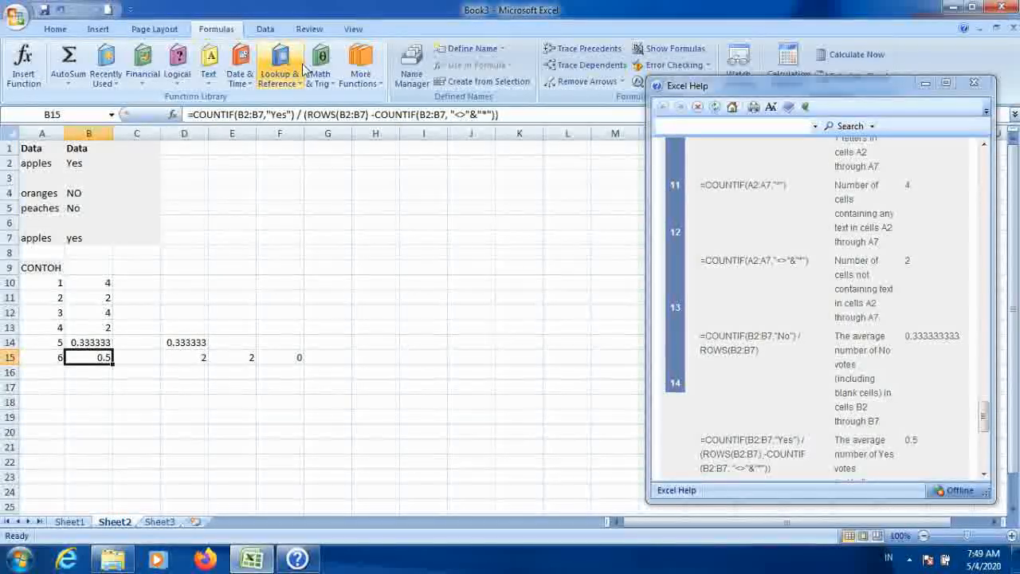
key("Up")
key("Up")
key("Up")
key("Up")
key("Right")
key("Down")
key("Down")
key("Right")
key("Down")
key("Down")
key("Down")
key("Down")
key("Down")
key("Down")
key("Down")
key("Up")
Step: Clear the contents of cells D15 and E15
key("Delete")
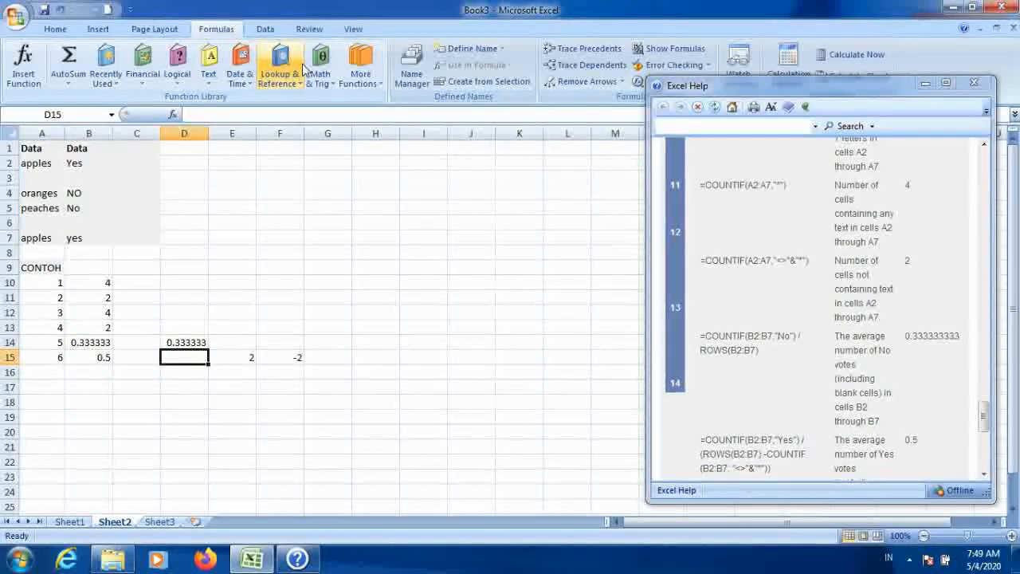
key("Right")
key("Delete")
Step: Copy the COUNTIF(B2:B7,"Yes") part of B15's formula and paste it as text into D15
key("Right")
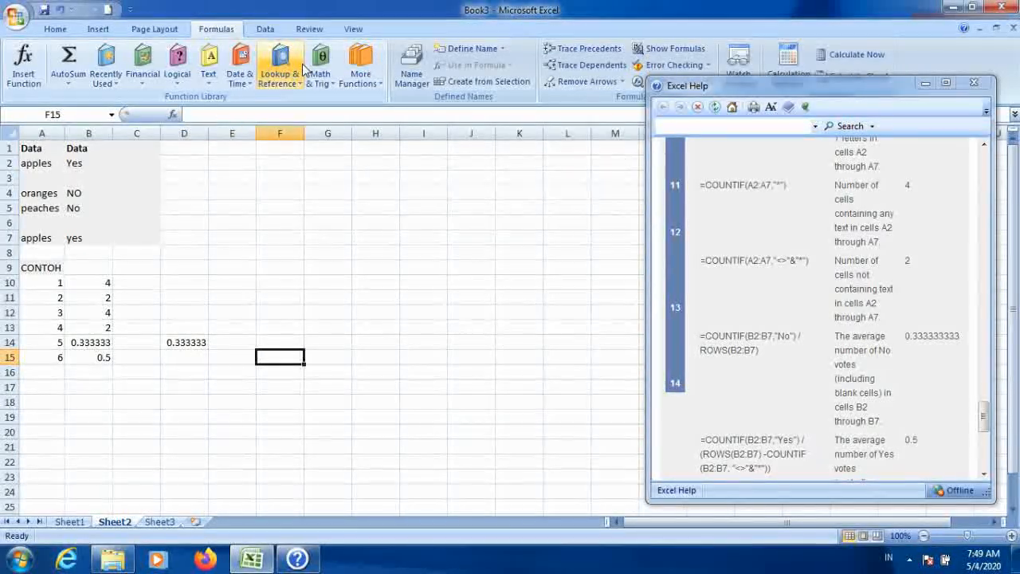
key("Left")
key("Left")
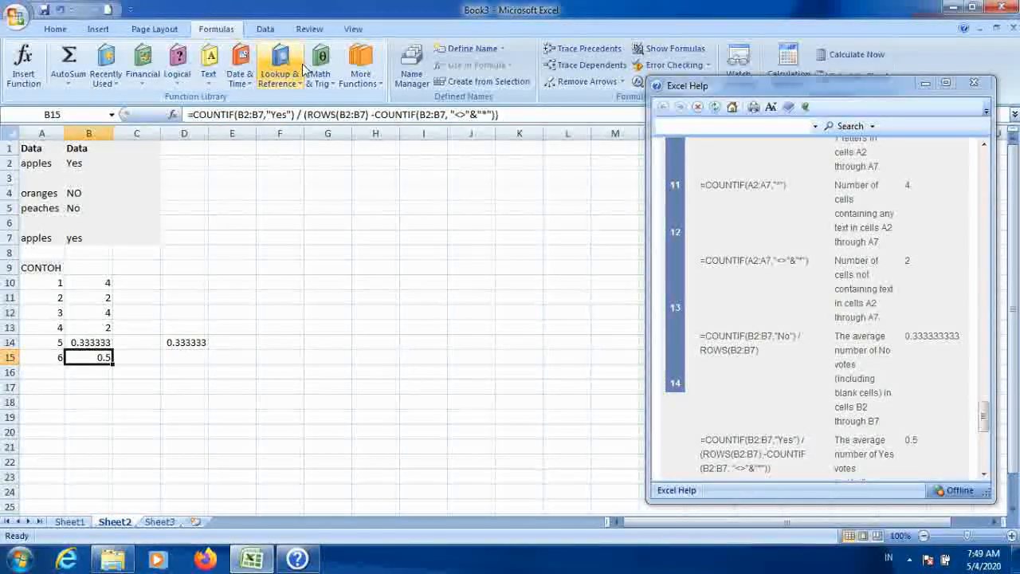
left_click_drag(297, 117, 194, 115)
key("ctrl+c")
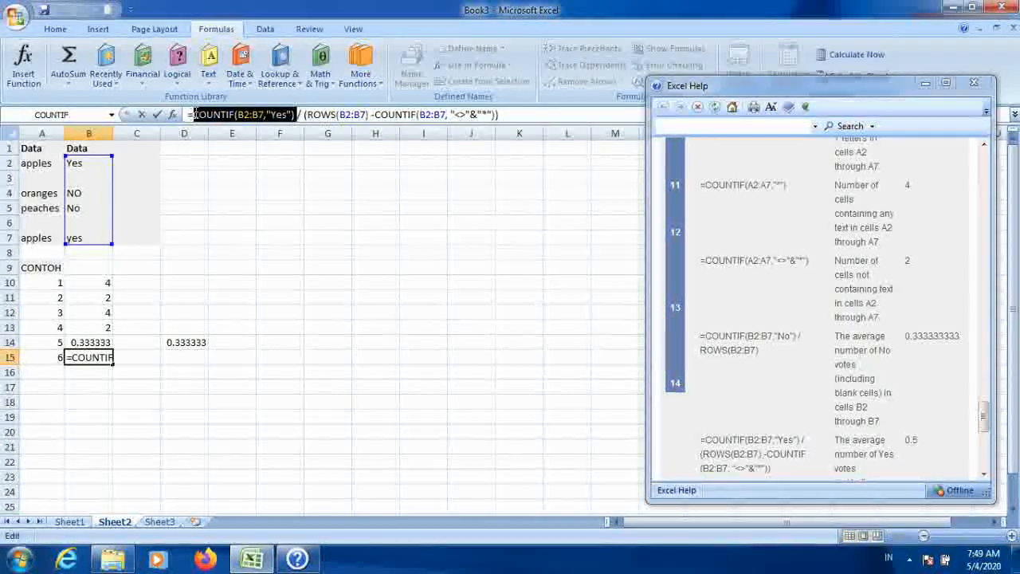
left_click(248, 375)
left_click(192, 359)
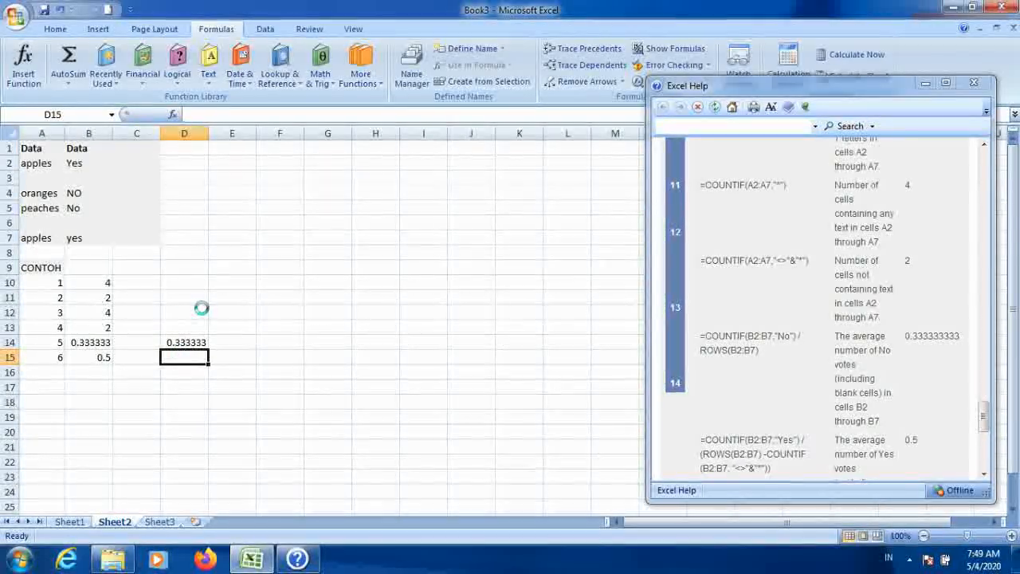
key("ctrl+v")
left_click(219, 375)
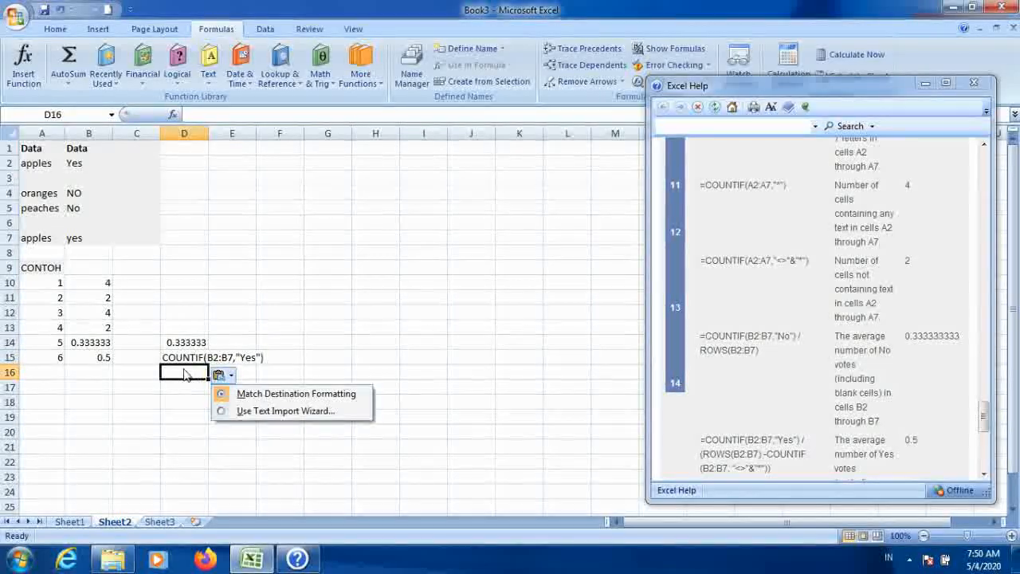
Step: Copy the (ROWS(B2:B7) part of B15's formula into D16 and autofit column D's width
left_click(184, 359)
left_click(94, 358)
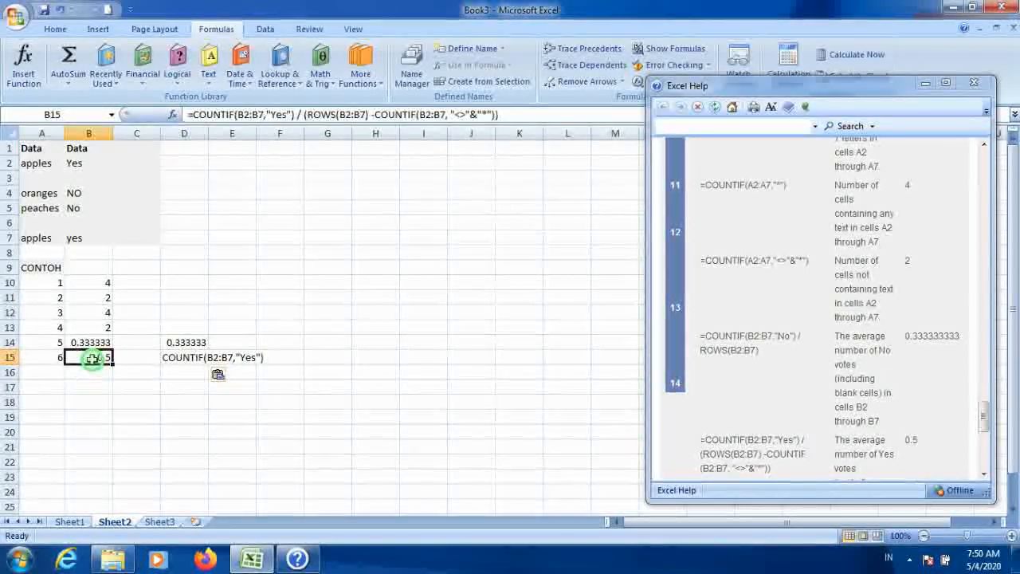
left_click(306, 115)
mouse_move(305, 116)
left_mouse_down()
mouse_move(369, 118)
mouse_move(311, 120)
left_mouse_up()
right_click(317, 121)
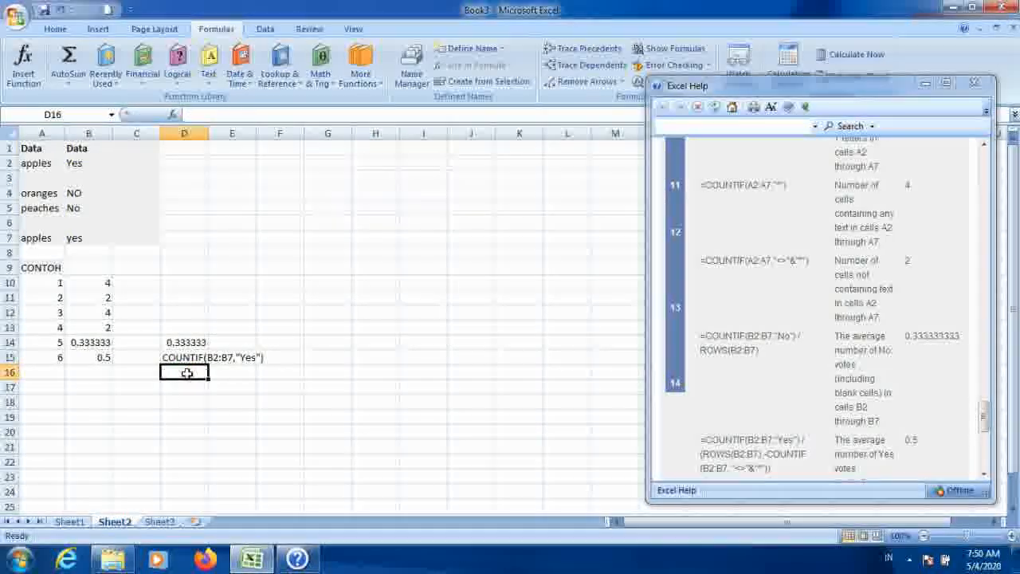
type("(ROWS(B2:B7)")
left_click(199, 399)
double_click(209, 133)
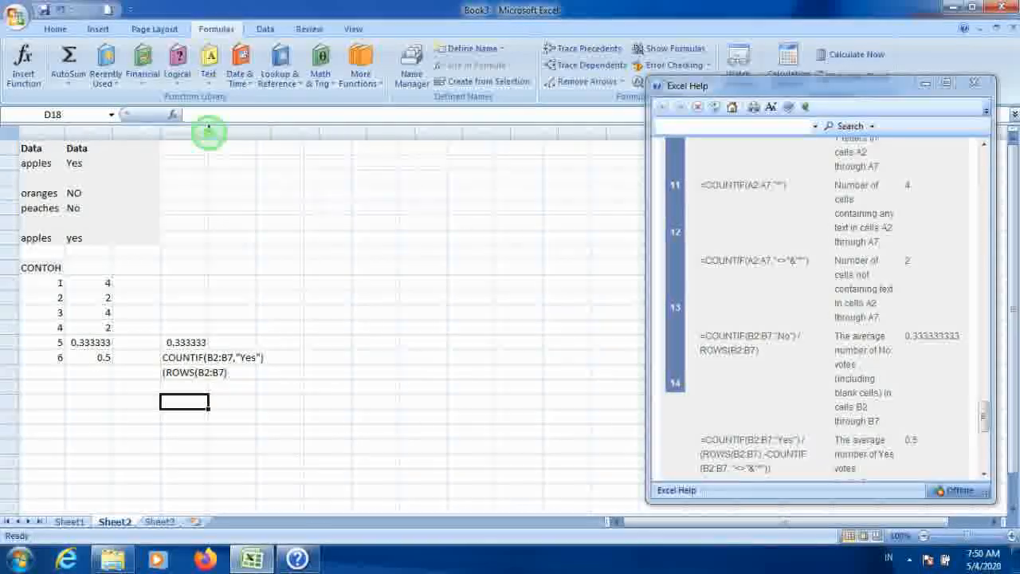
Step: Copy the -COUNTIF(B2:B7, "<>"&"*") part of B15's formula into D17
left_click(280, 341)
left_click(91, 360)
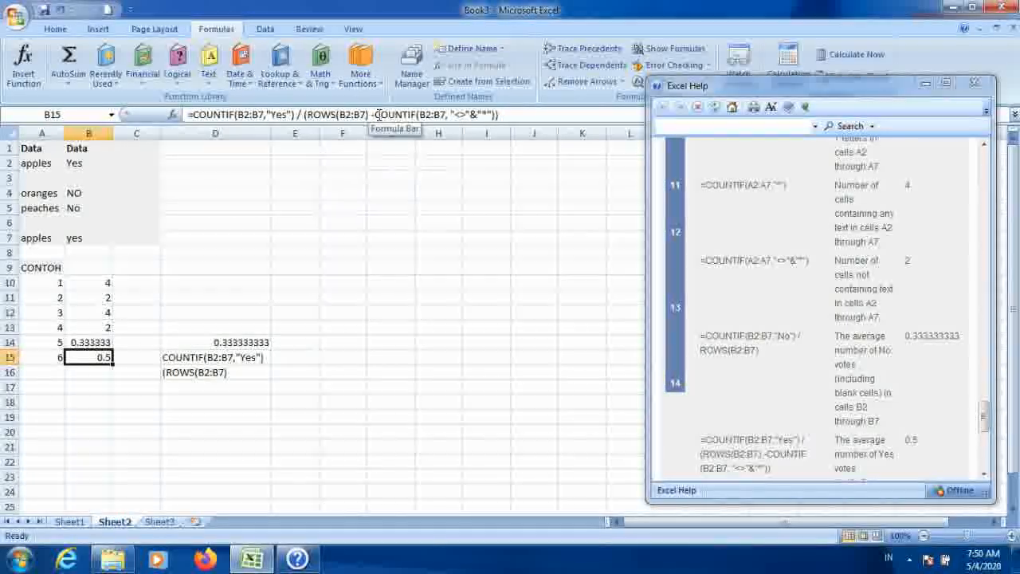
left_click_drag(371, 114, 495, 118)
left_click(437, 266)
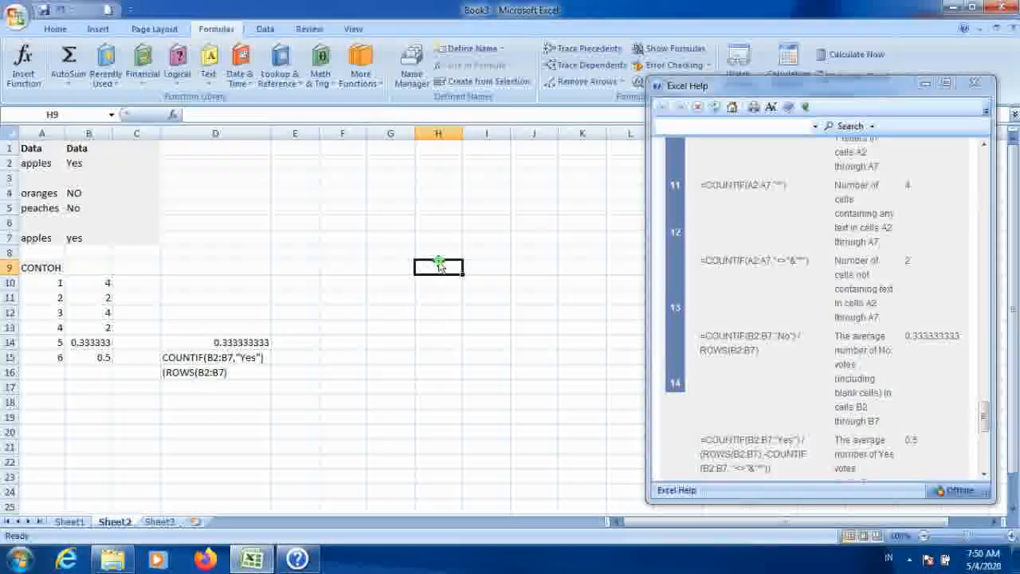
left_click(251, 387)
left_click(326, 375)
Step: Turn D15's text into a formula by adding a leading equals sign
left_click(196, 360)
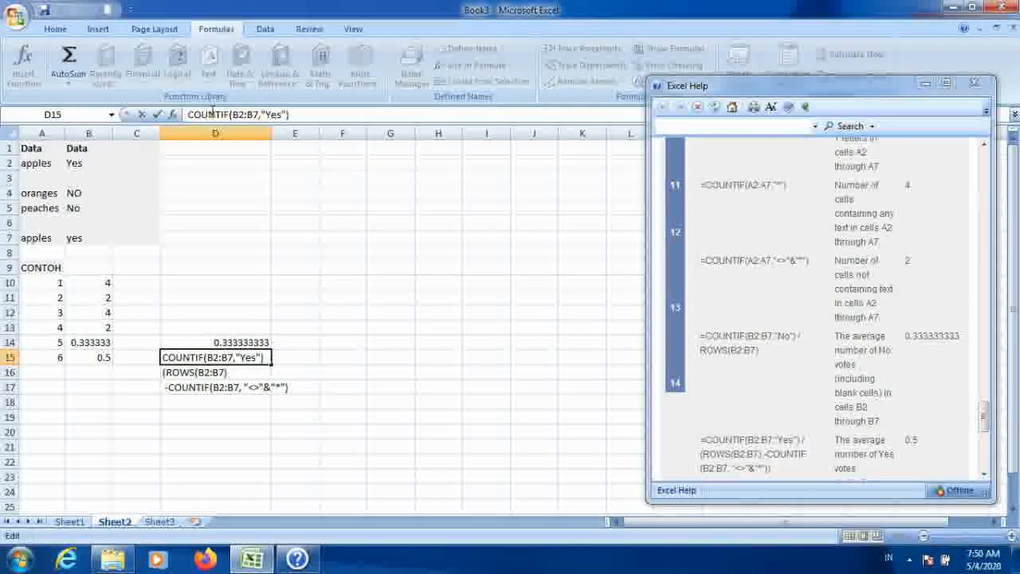
type("=")
key("Return")
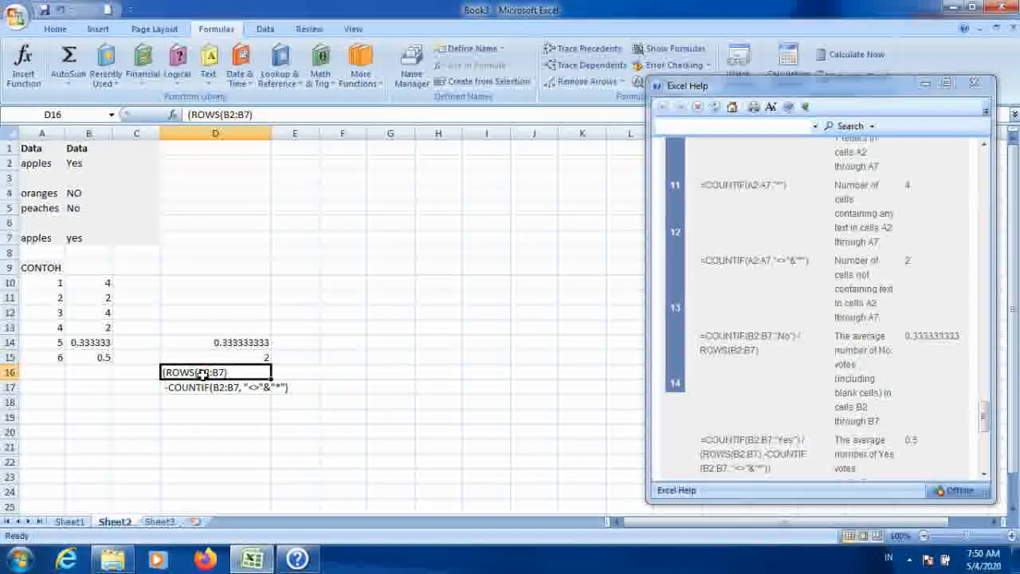
Step: Turn D16 and D17 into formulas with leading equals signs, accepting the suggested parenthesis correction for D16
left_click(188, 114)
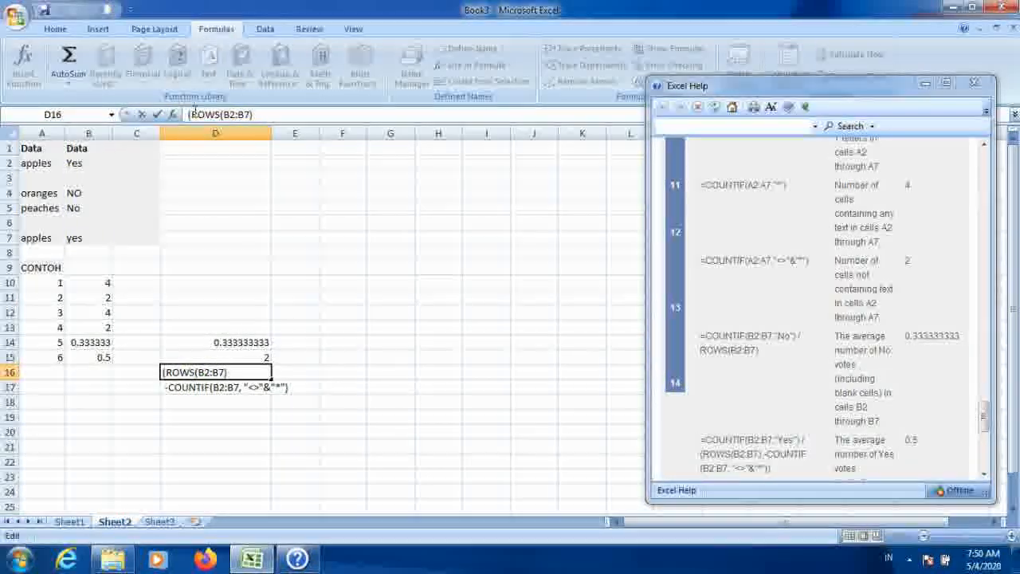
key("Return")
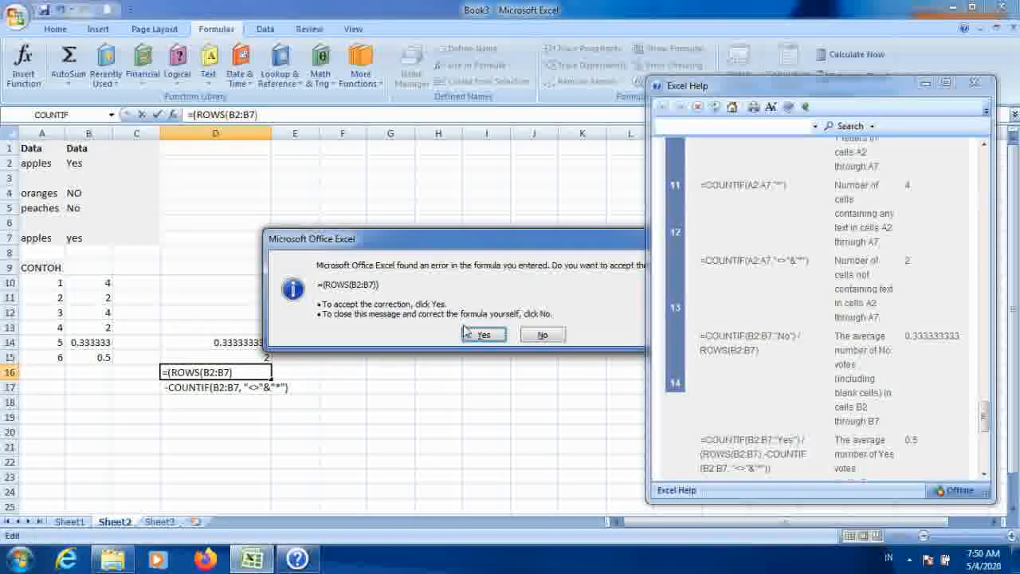
left_click(487, 334)
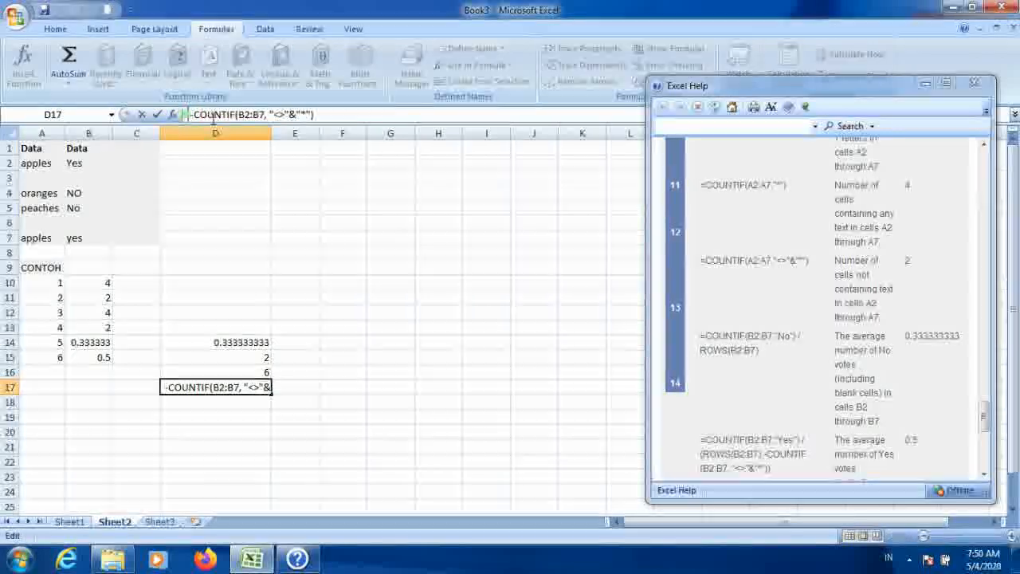
left_click(350, 282)
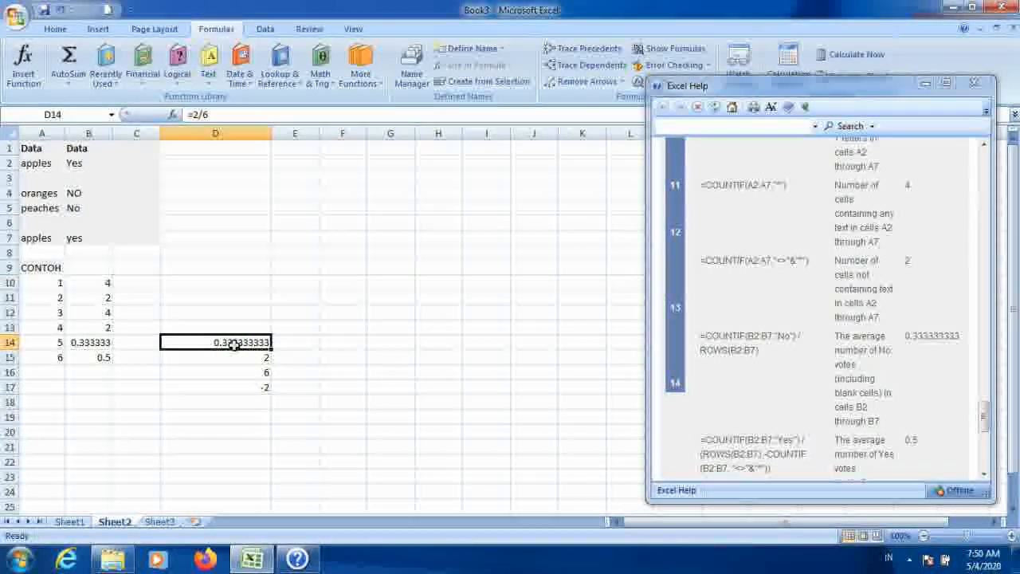
left_click(281, 400)
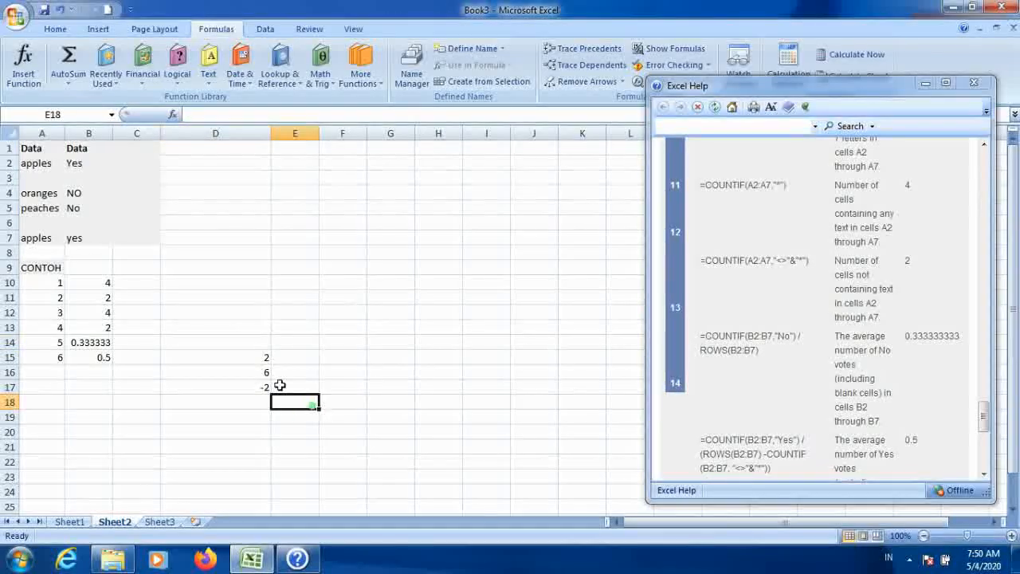
Step: Compare D15's formula with B15's full formula
left_click(252, 357)
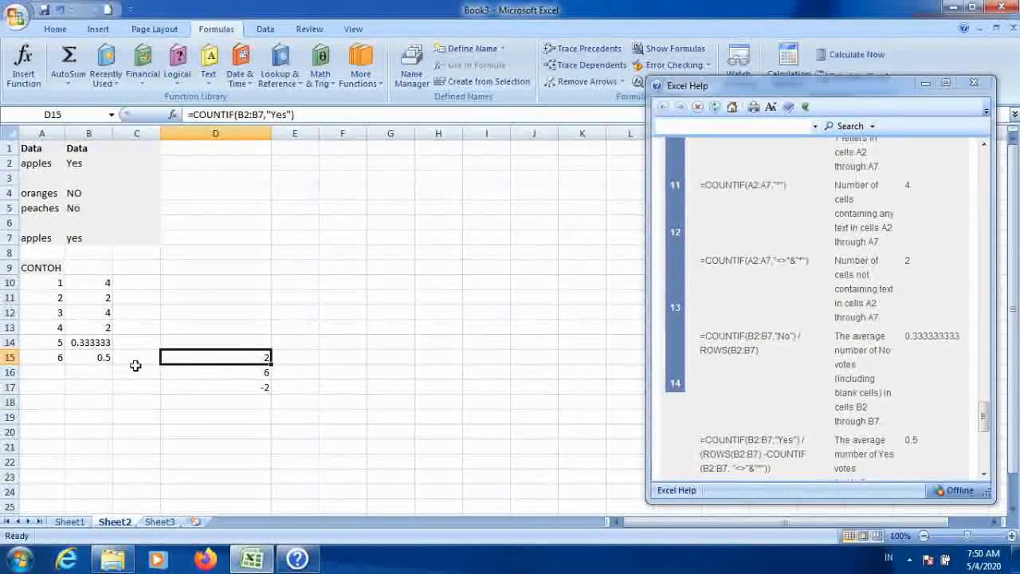
left_click(92, 356)
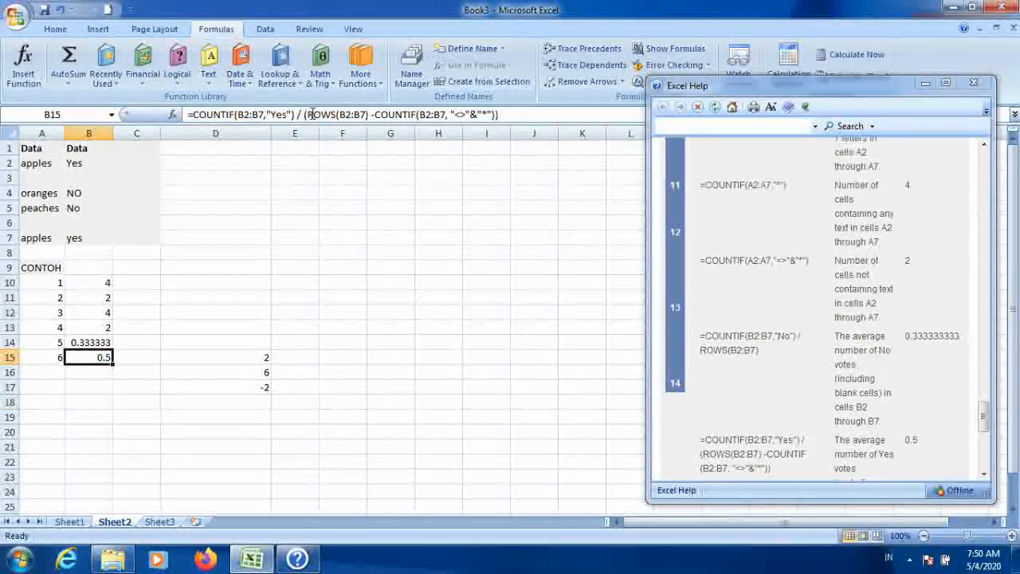
left_click(235, 358)
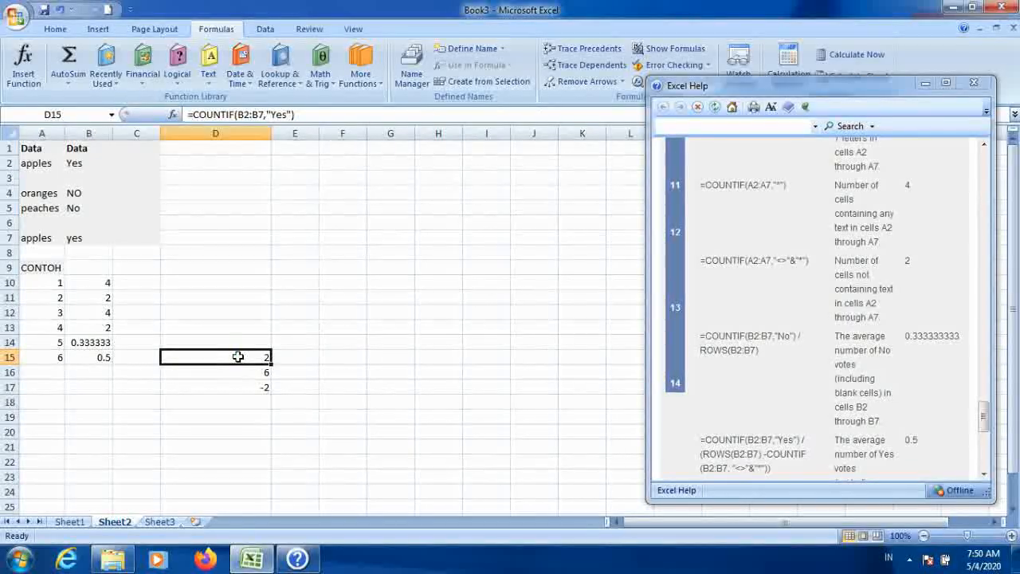
left_click(103, 357)
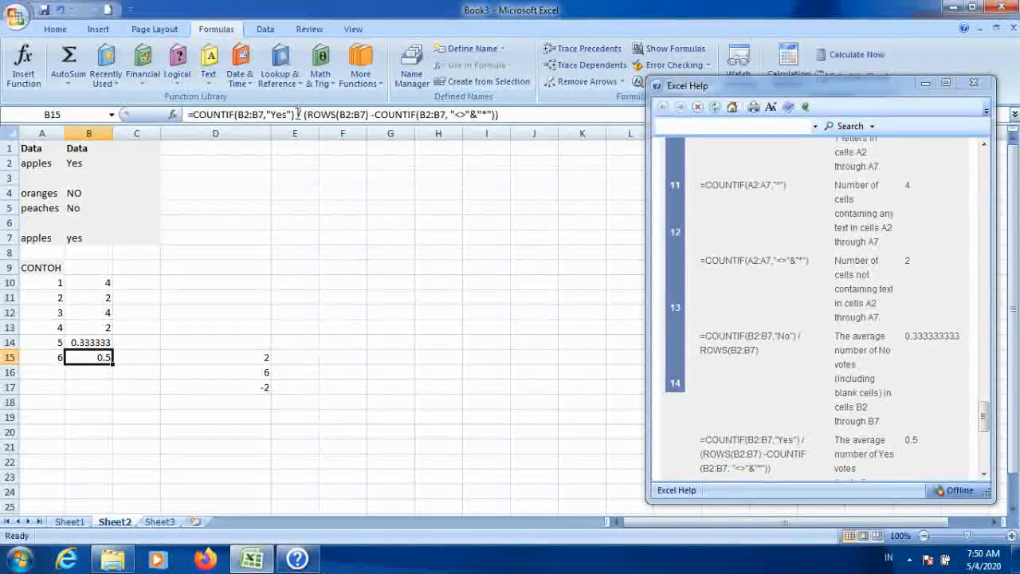
Step: Enter =2/(6-2) in D19 to compute the Yes-vote average by hand
left_click(259, 387)
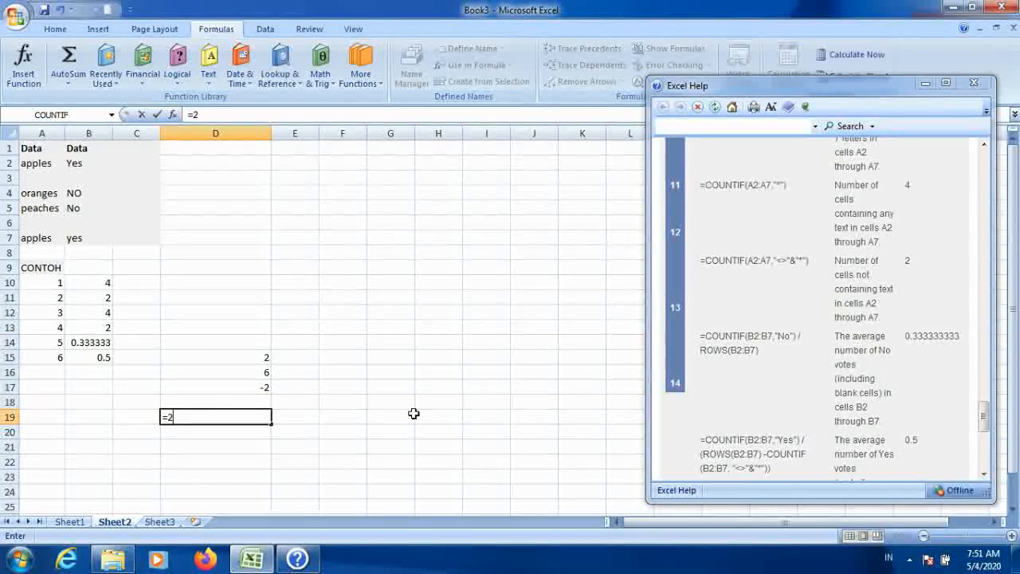
type("/(6")
type("-2)")
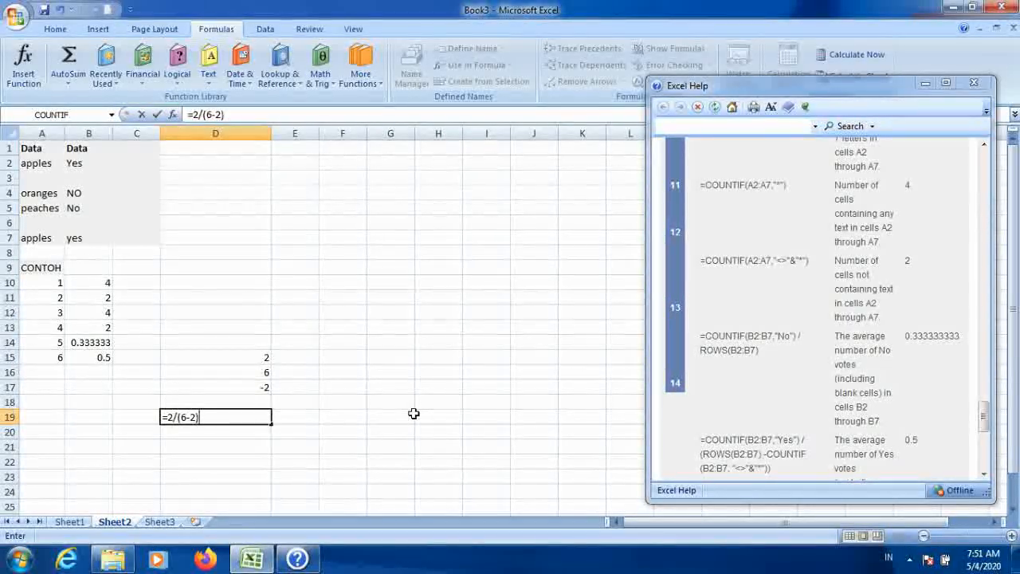
key("Return")
key("Up")
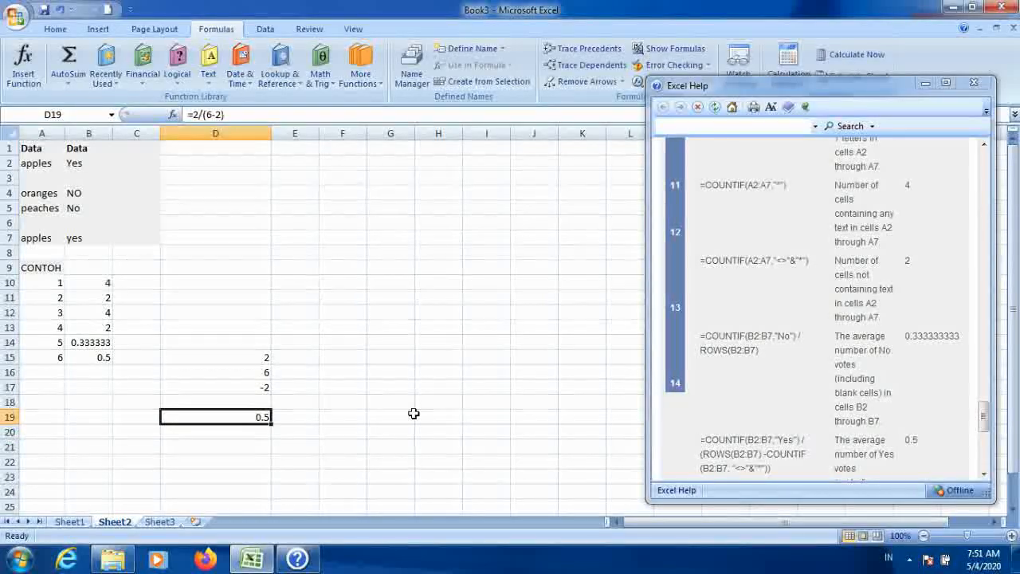
Step: Scroll the help article to its end and back to the example table, reviewing B14's formula
left_click(242, 345)
left_click(237, 372)
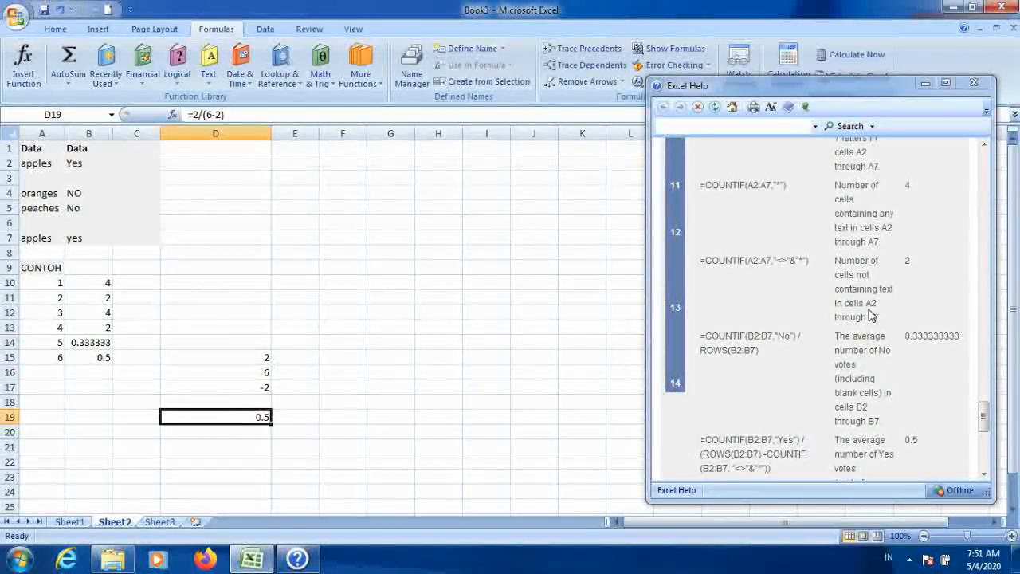
left_click_drag(986, 428, 988, 453)
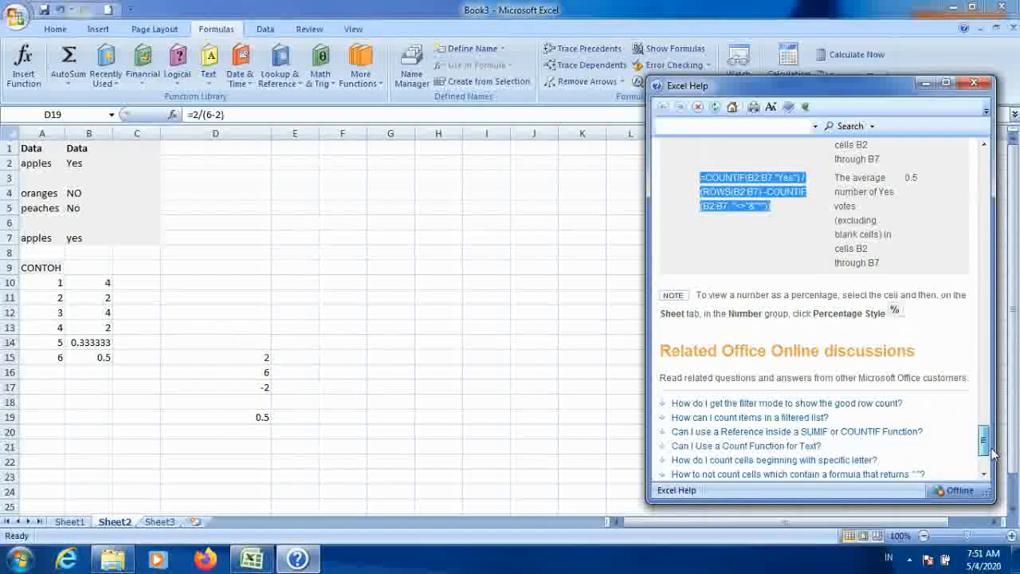
left_click_drag(986, 315, 986, 295)
left_click(242, 284)
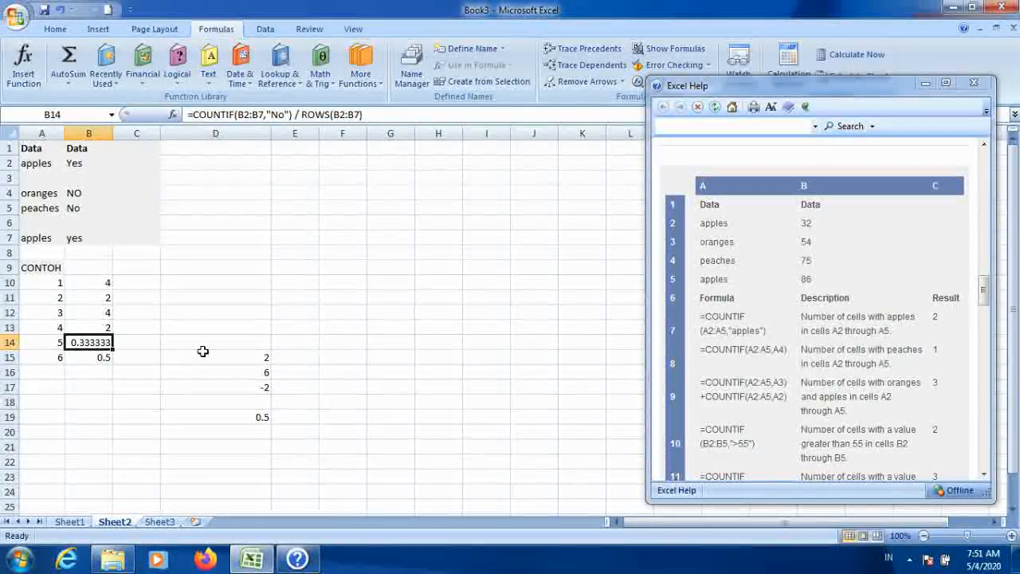
left_click(214, 343)
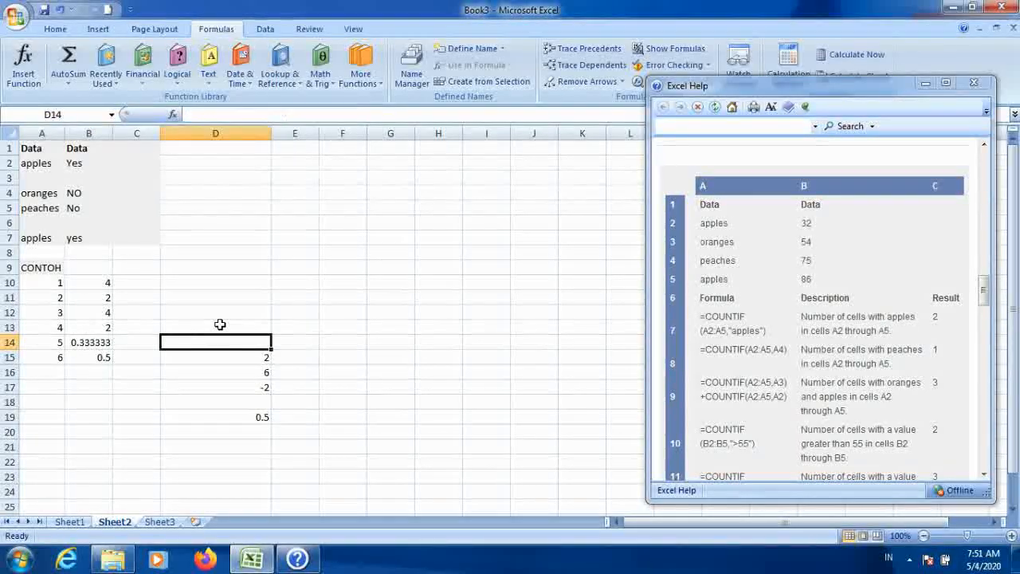
scroll(219, 324, "down", 2)
scroll(217, 323, "up", 2)
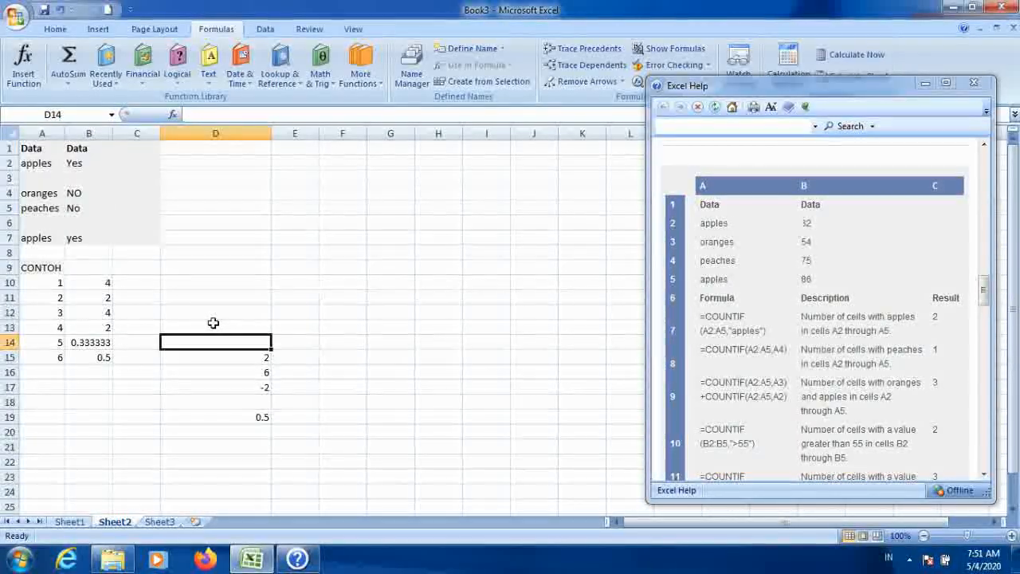
left_click(178, 281)
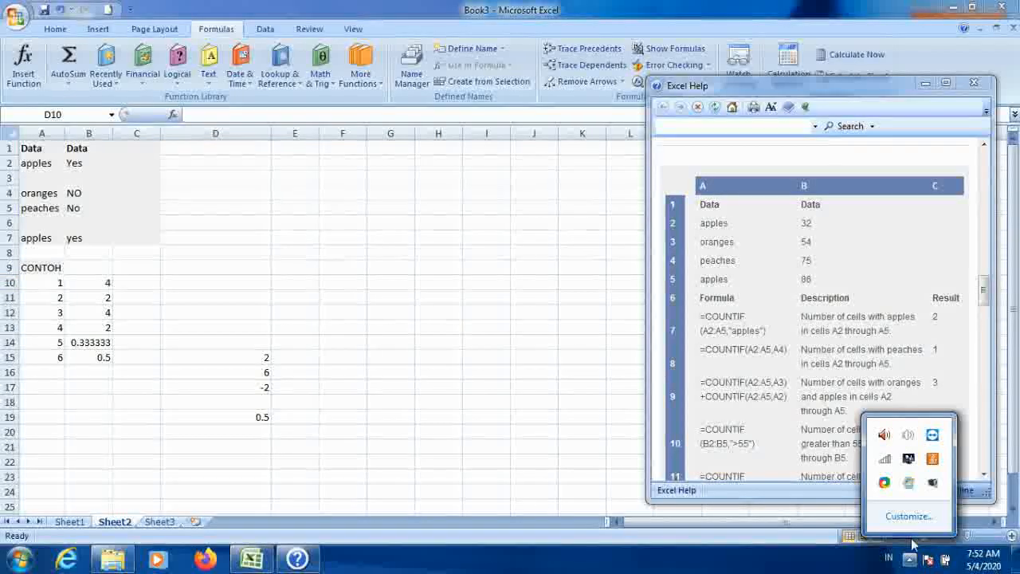
right_click(932, 482)
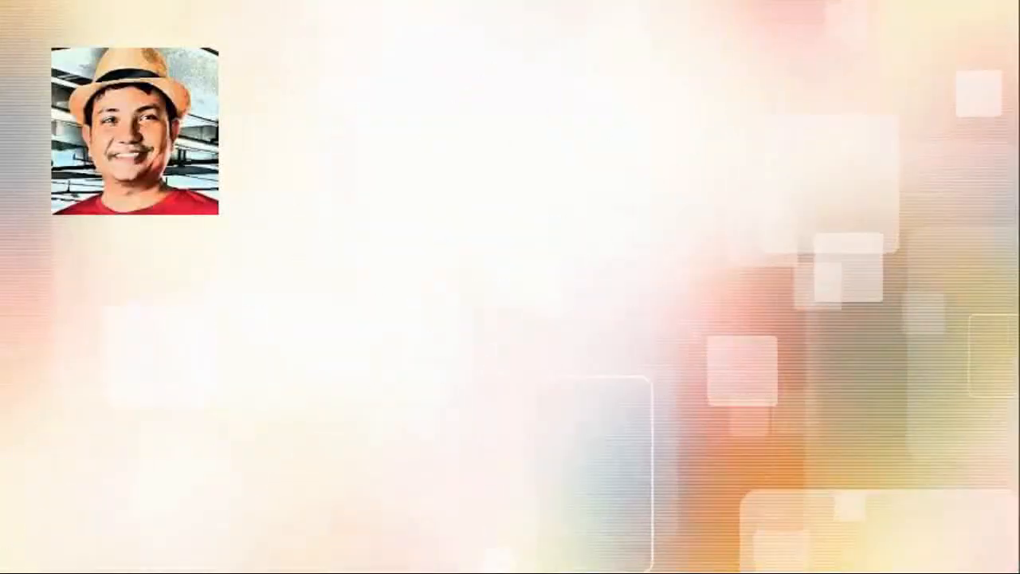